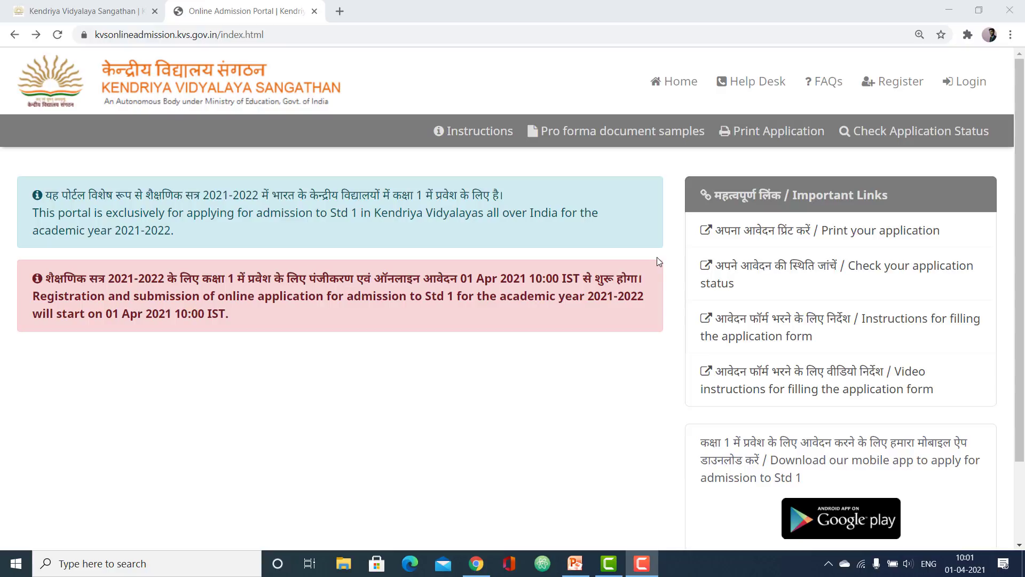
# Read through the registration instructions, viewing them in Hindi and then back in English.
pyautogui.click(882, 87)
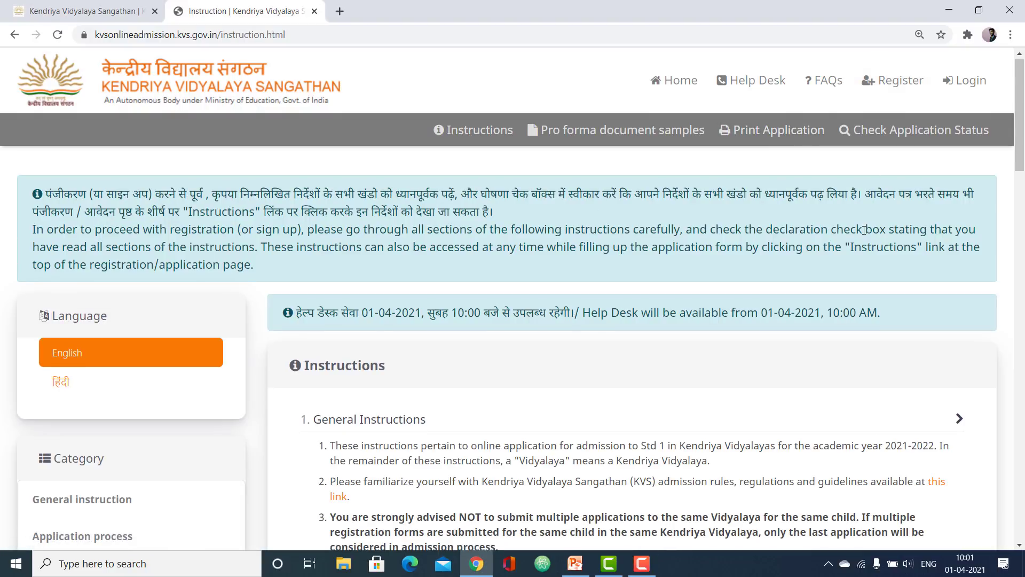
pyautogui.scroll(-2, 866, 232)
pyautogui.scroll(-1, 866, 234)
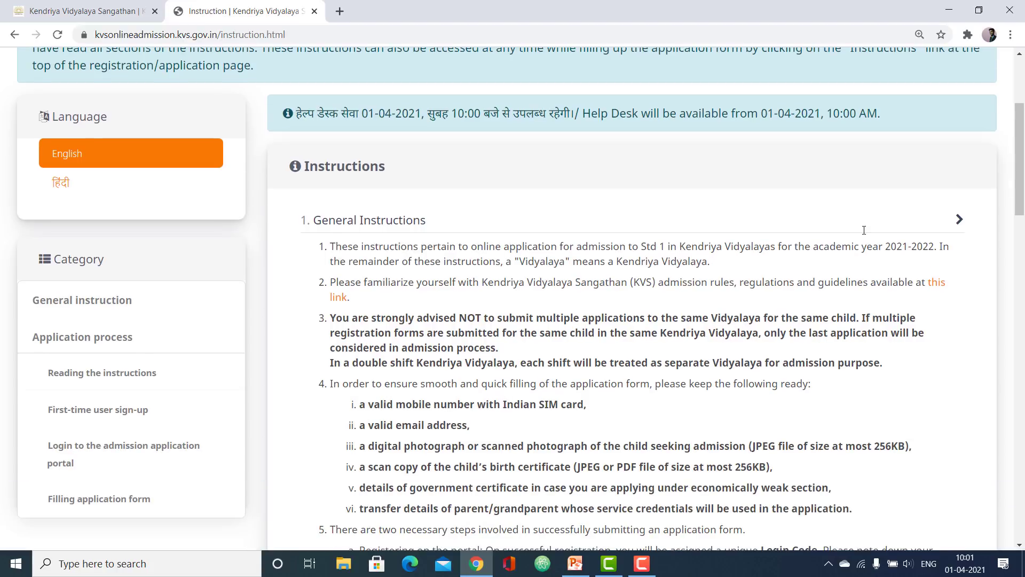
pyautogui.scroll(1, 866, 233)
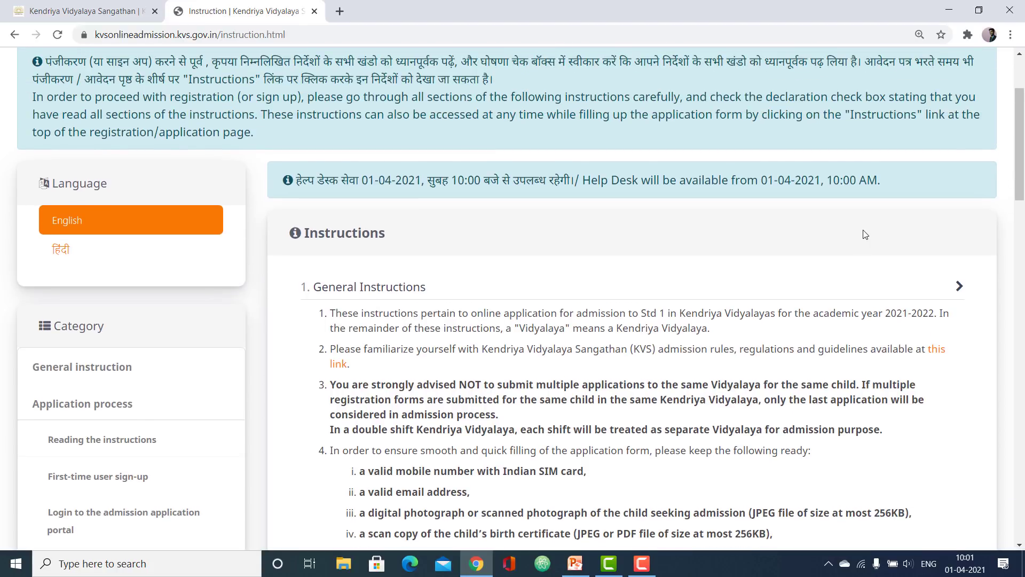
pyautogui.scroll(-8, 865, 234)
pyautogui.scroll(5, 865, 234)
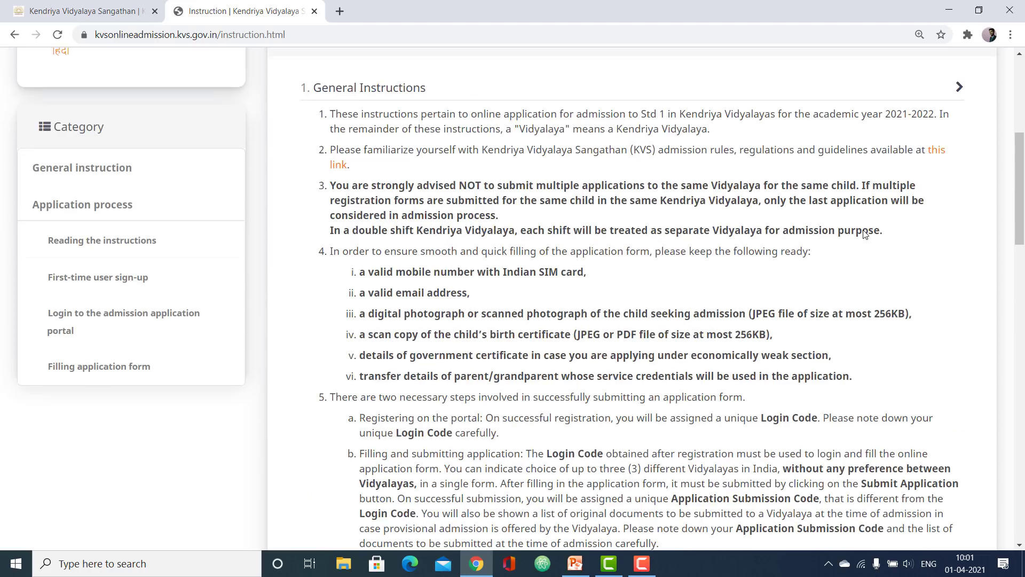
pyautogui.scroll(4, 865, 234)
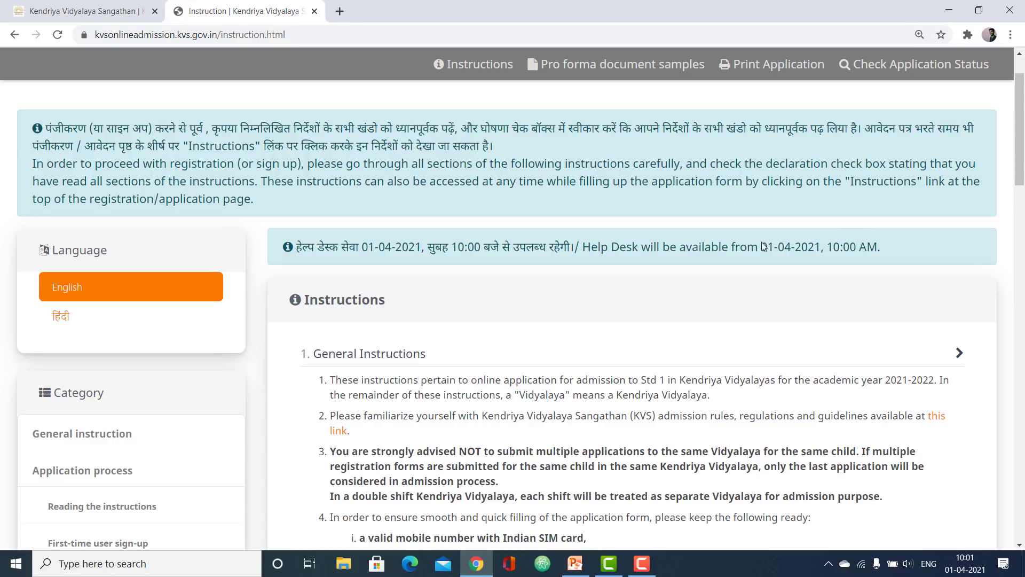
pyautogui.click(151, 318)
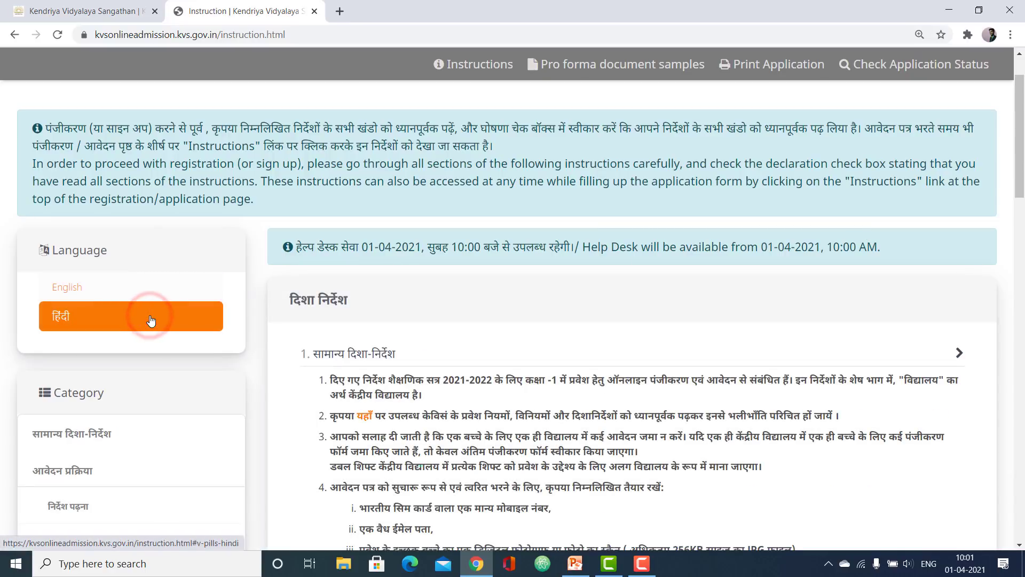
pyautogui.scroll(-9, 817, 371)
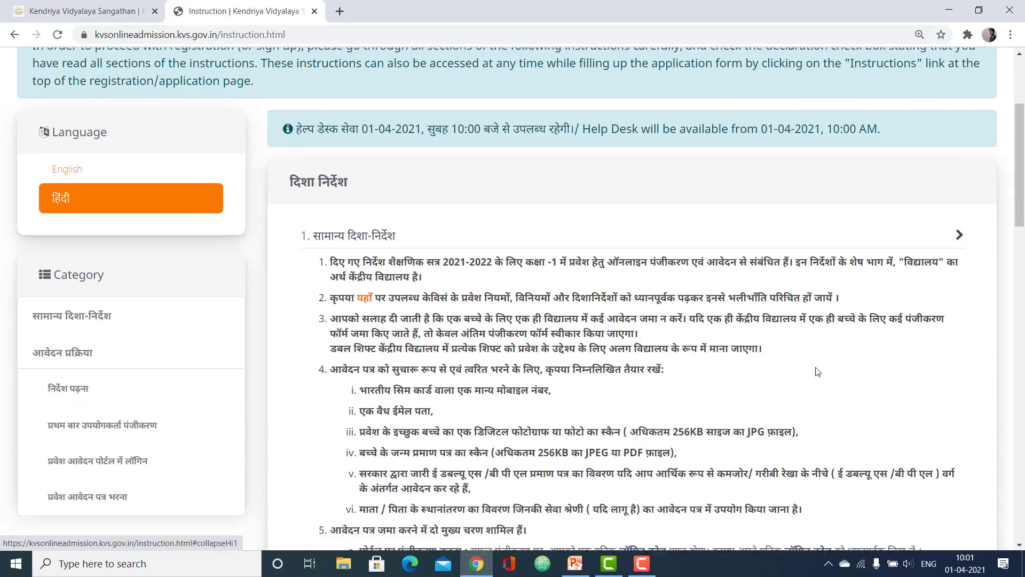
pyautogui.scroll(9, 818, 369)
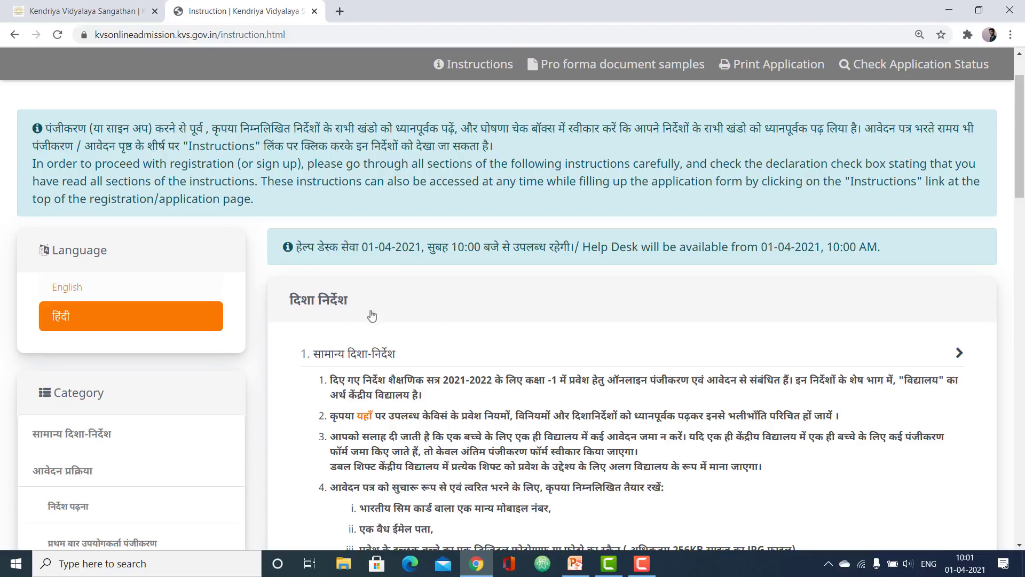
pyautogui.click(208, 289)
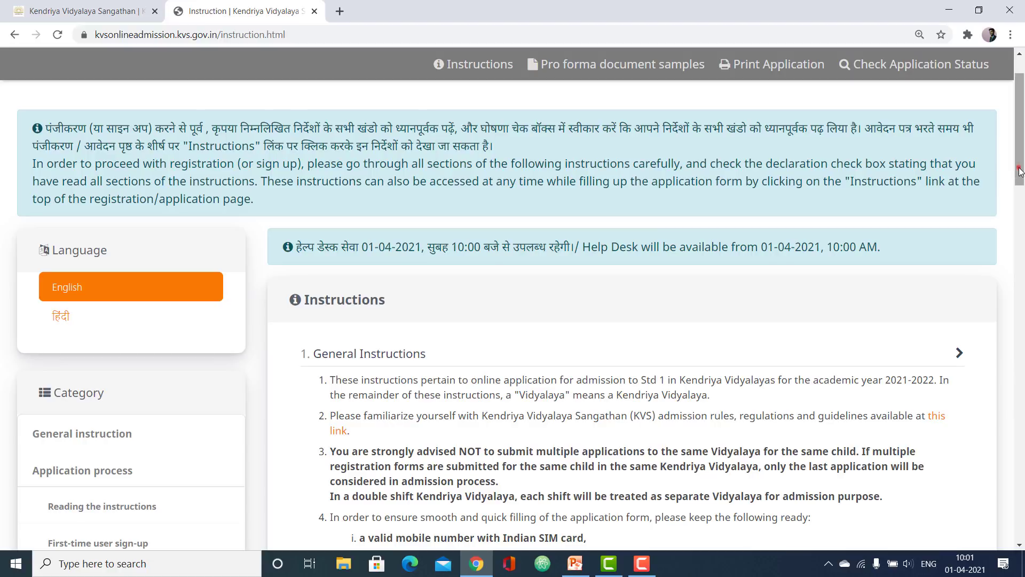
# Tick the declaration that all instructions were read and proceed to New Registration.
pyautogui.moveTo(1020, 171); pyautogui.dragTo(1021, 521)
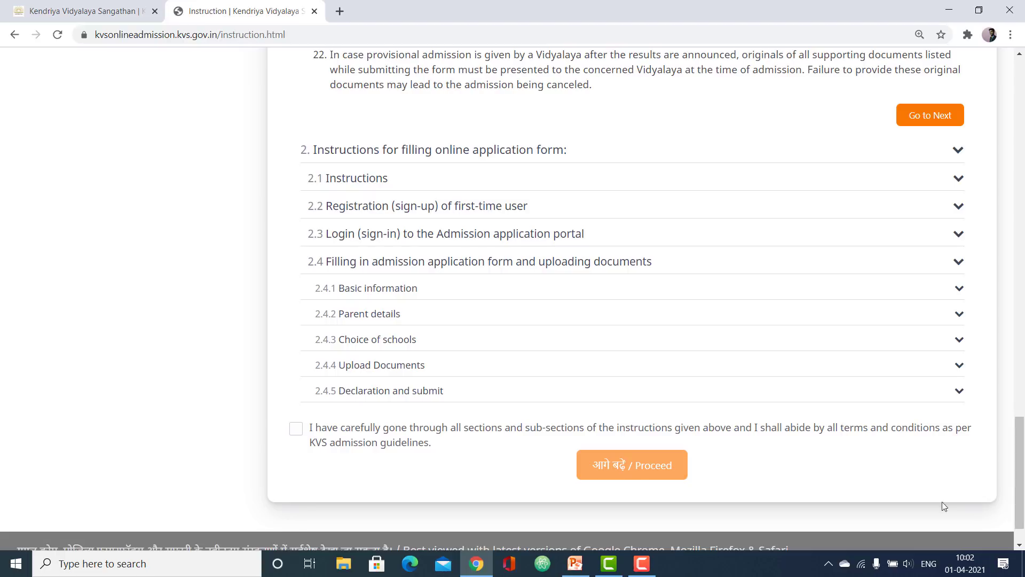
pyautogui.click(296, 430)
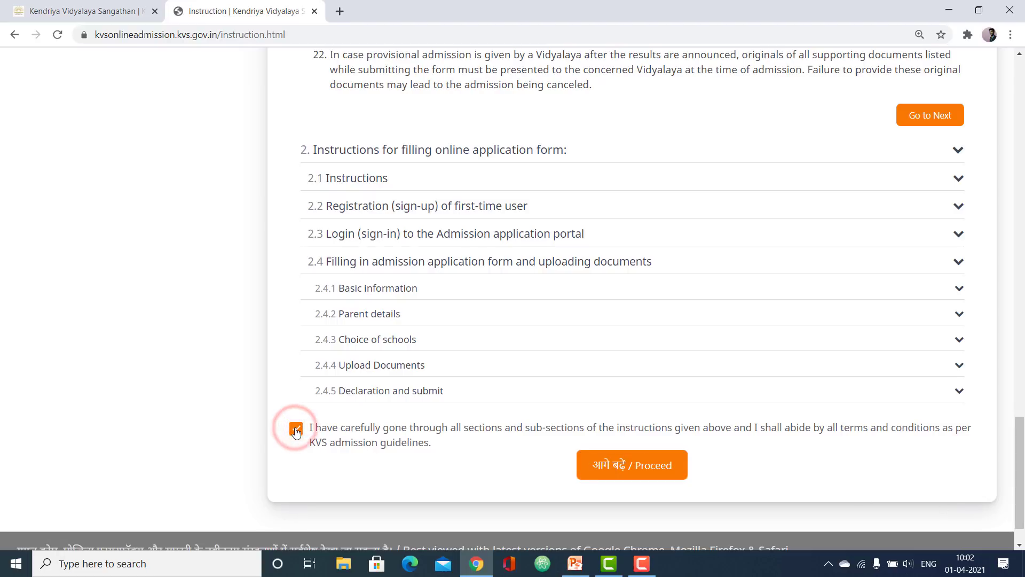
pyautogui.click(622, 467)
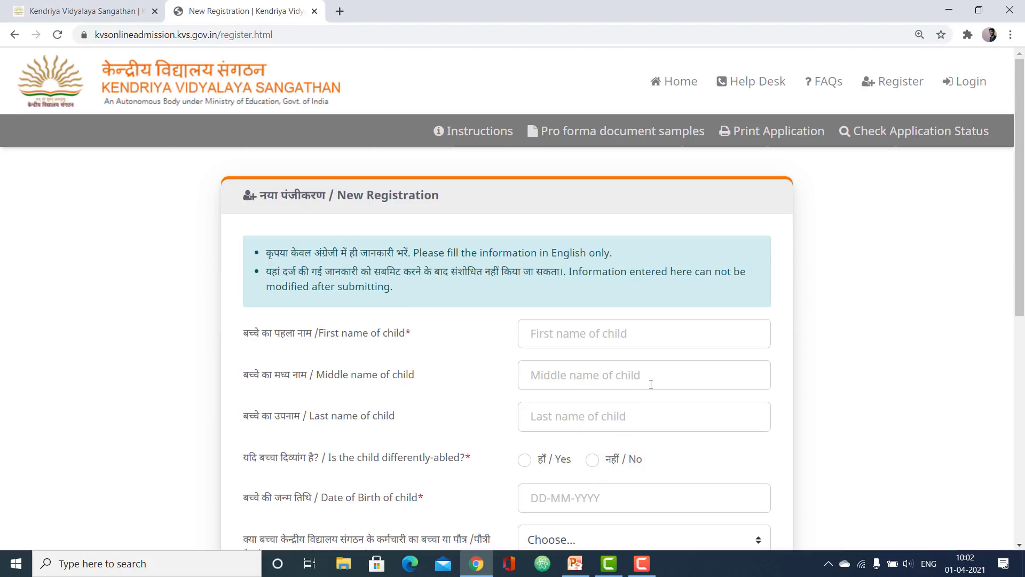
# Enter the child's first name in the First name of child field.
pyautogui.click(651, 384)
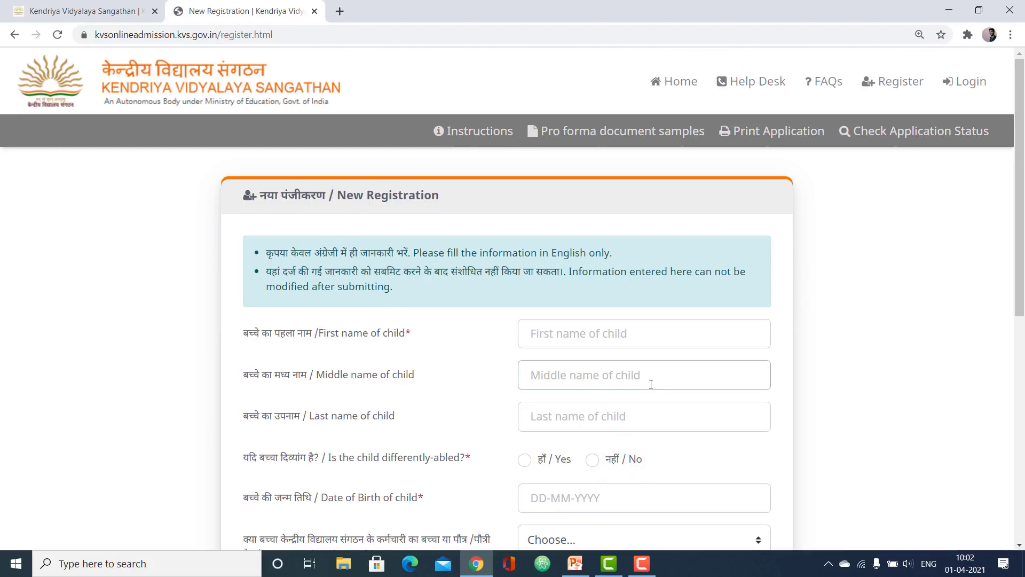
pyautogui.scroll(-1, 651, 384)
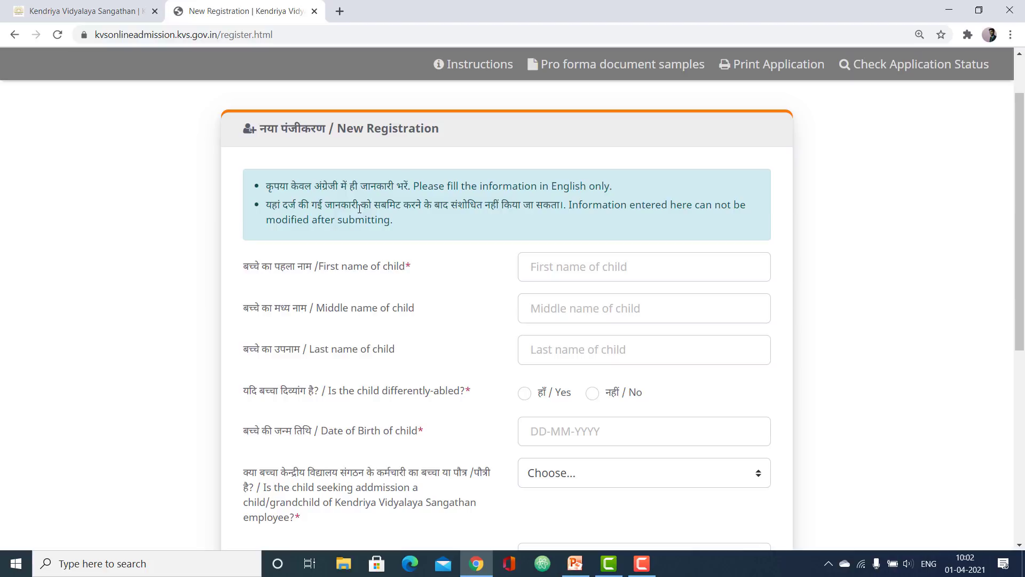
pyautogui.click(409, 273)
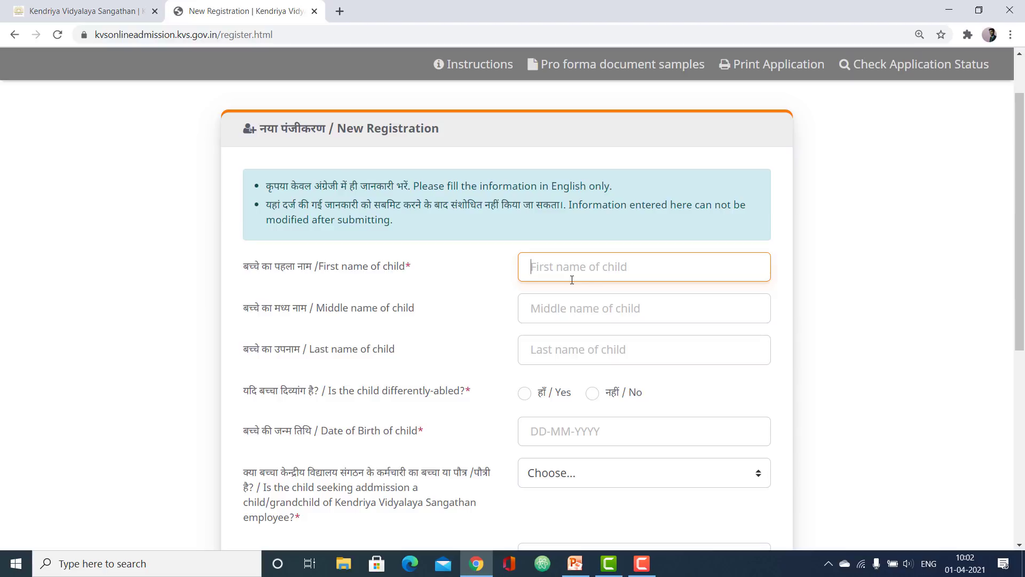
pyautogui.click(783, 266)
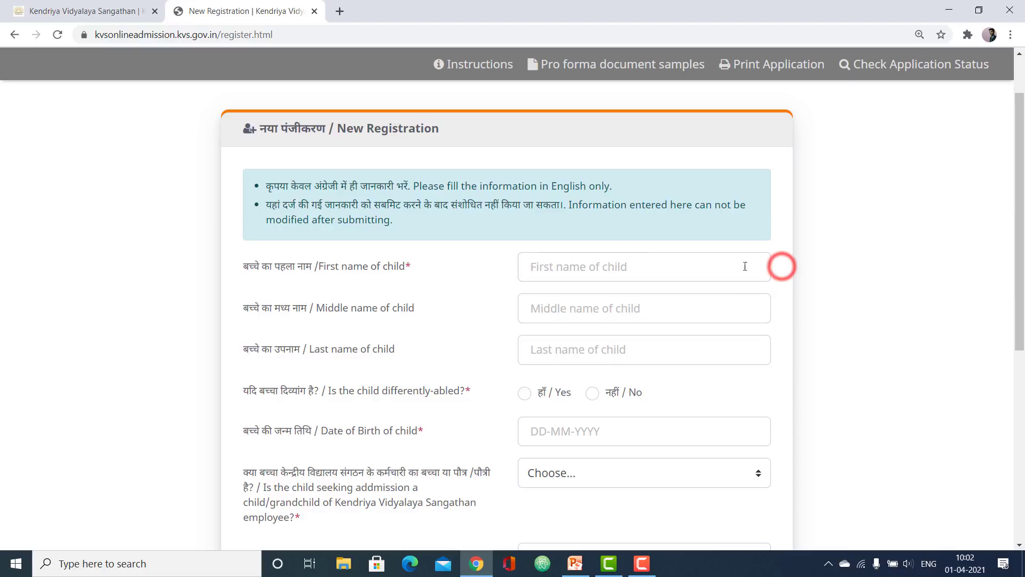
pyautogui.click(613, 266)
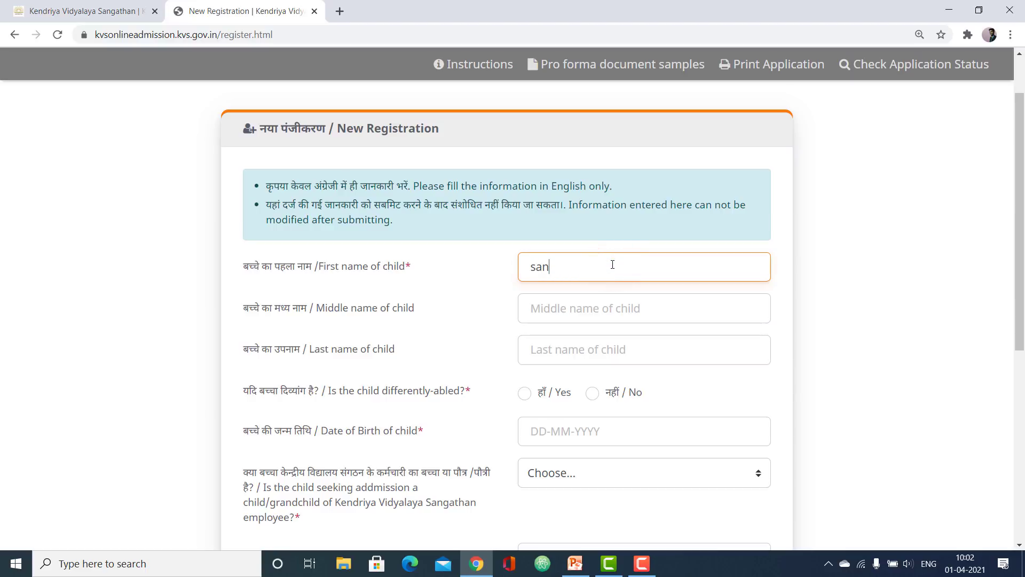
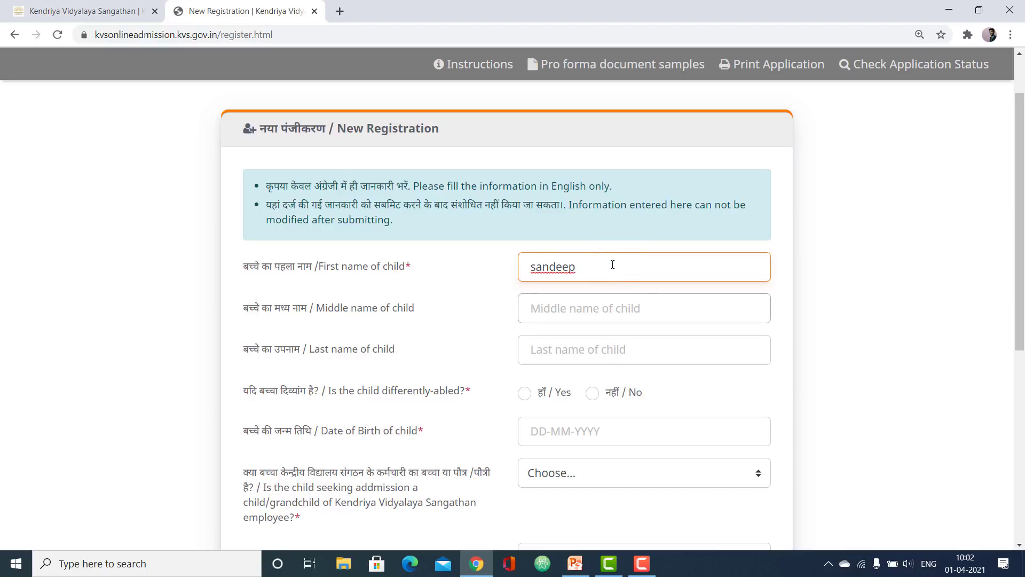
# Leave the middle name blank and enter the child's surname as the last name.
pyautogui.click(590, 303)
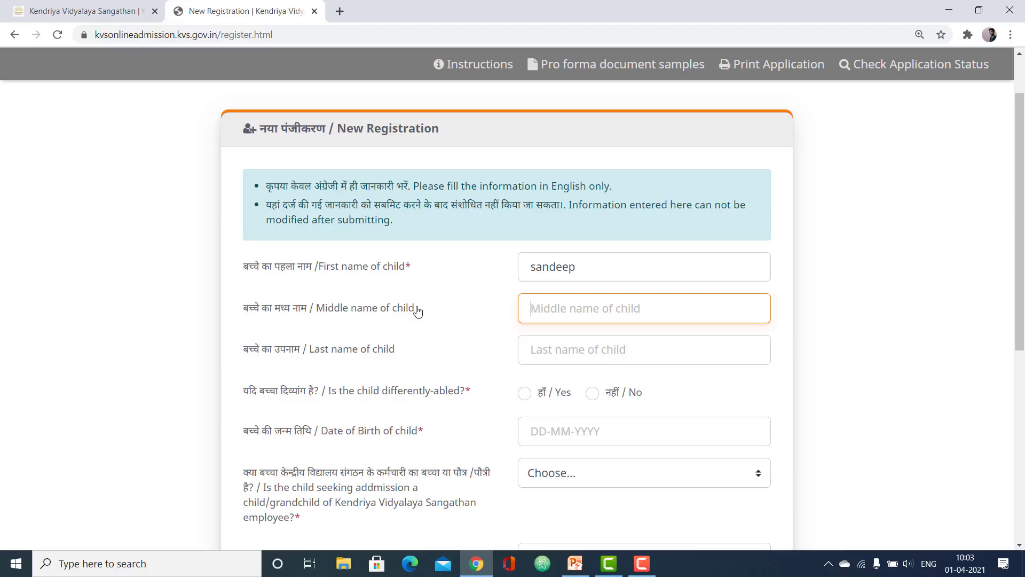
pyautogui.click(564, 348)
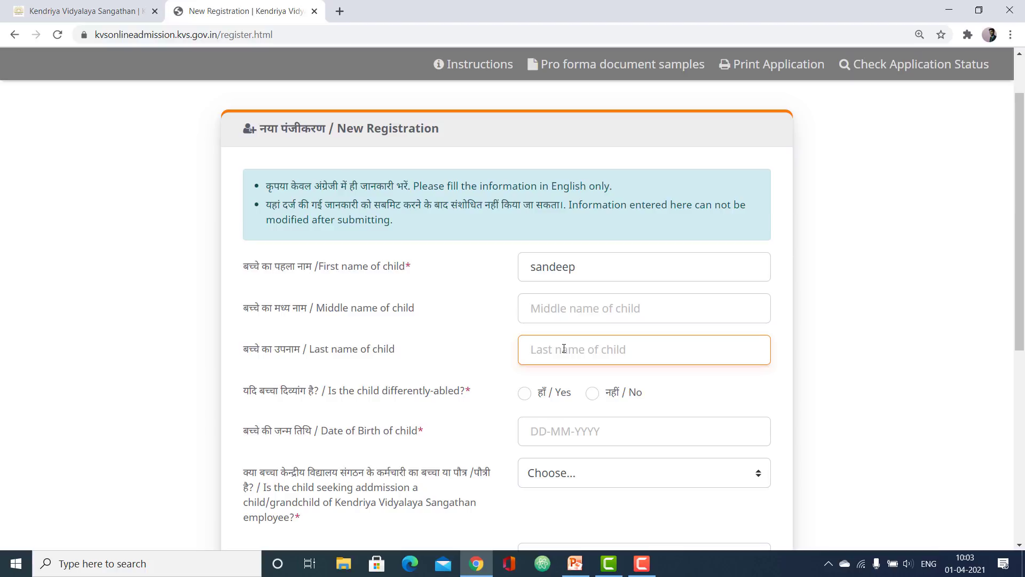
pyautogui.click(805, 374)
pyautogui.scroll(-1, 806, 377)
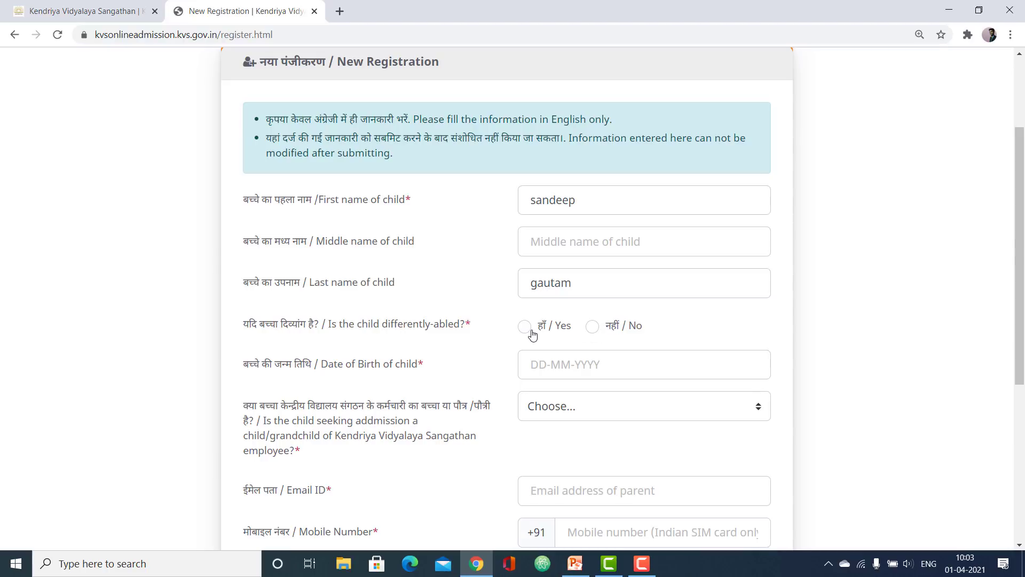
# Answer No to differently-abled and pick 15 April 2021 as the date of birth.
pyautogui.click(594, 329)
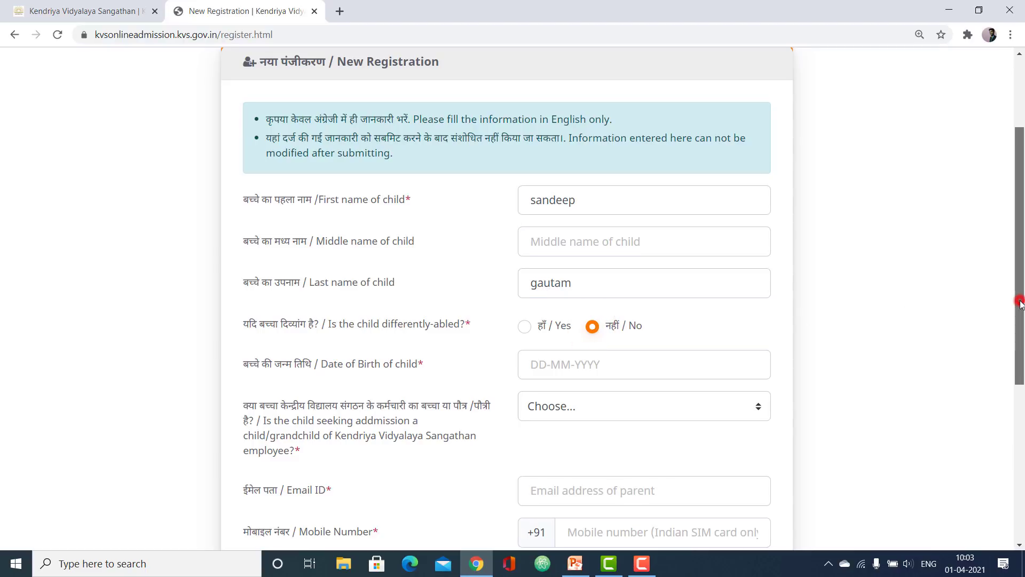
pyautogui.moveTo(1019, 302); pyautogui.dragTo(1022, 316)
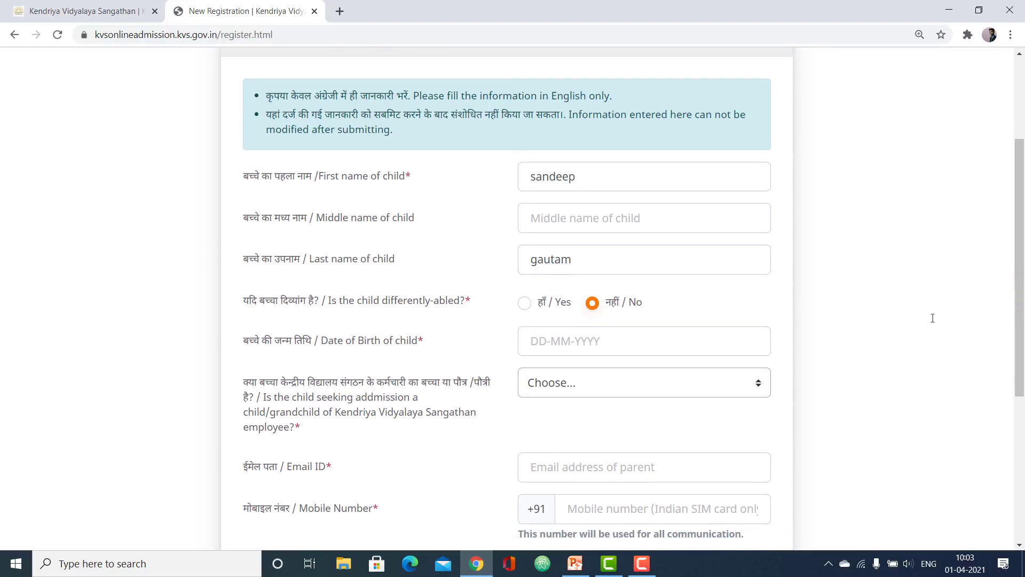
pyautogui.click(618, 337)
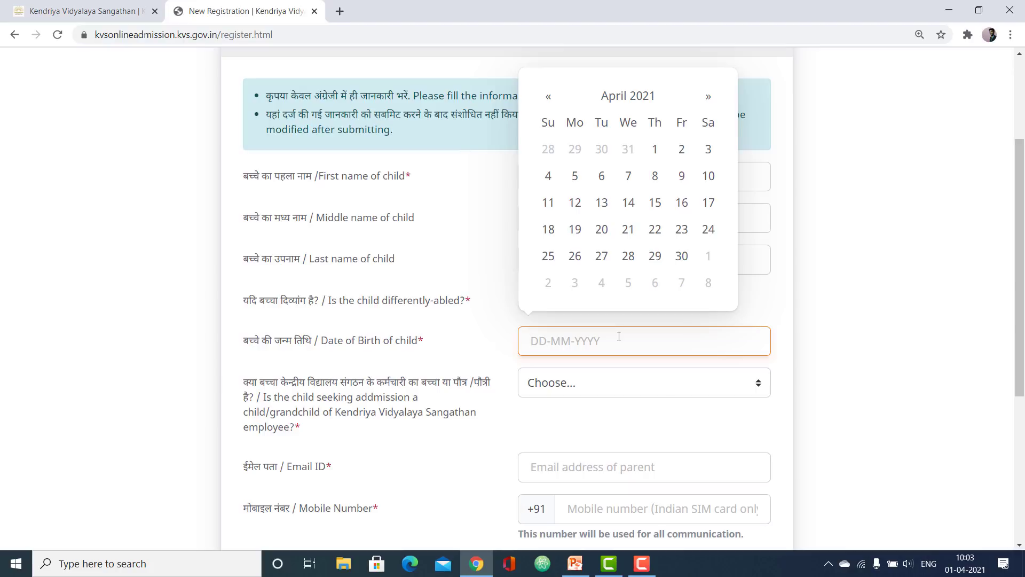
pyautogui.click(655, 206)
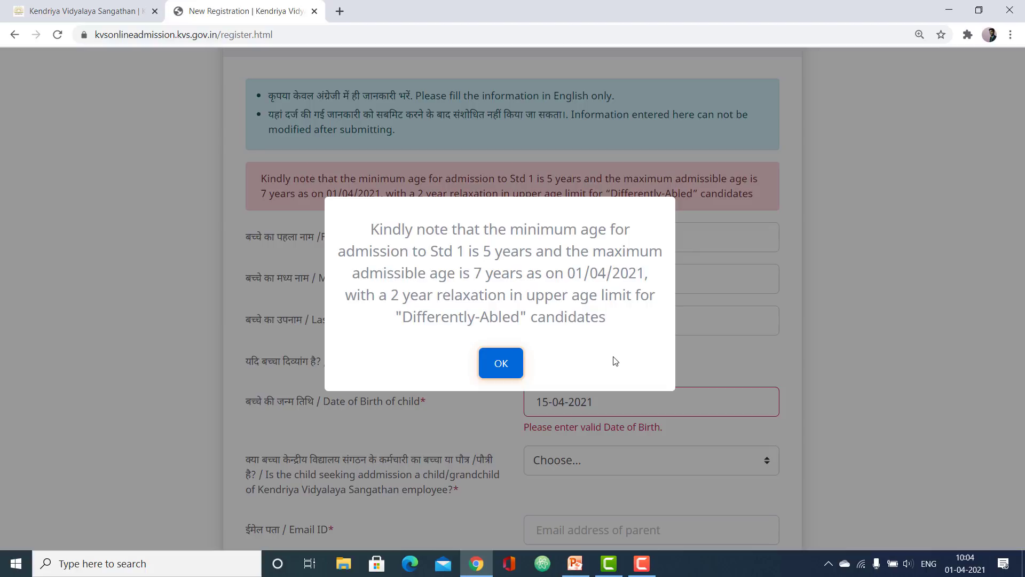
# Dismiss the age-limit warning and change the date of birth to 15-09-2015.
pyautogui.click(510, 362)
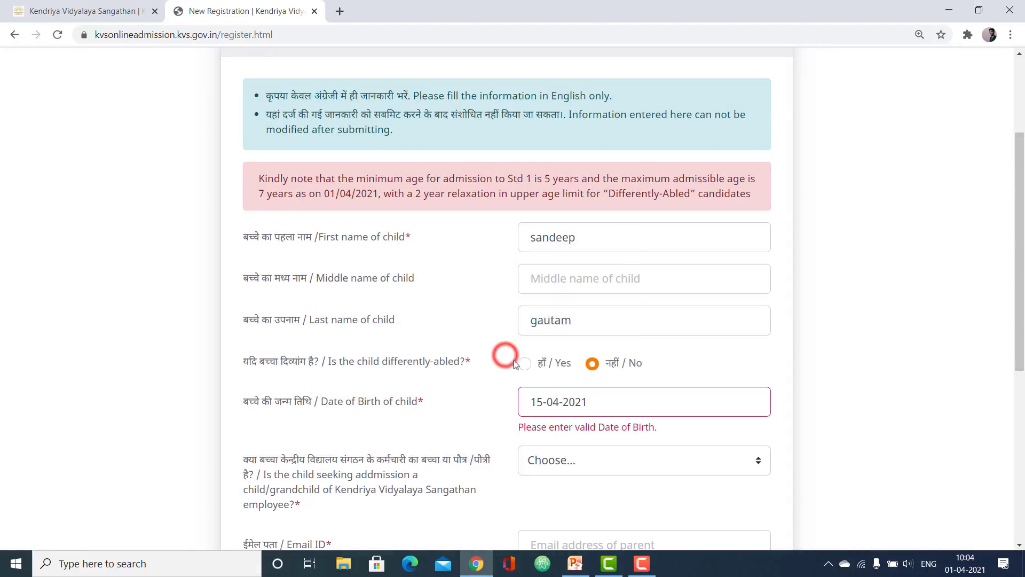
pyautogui.click(587, 405)
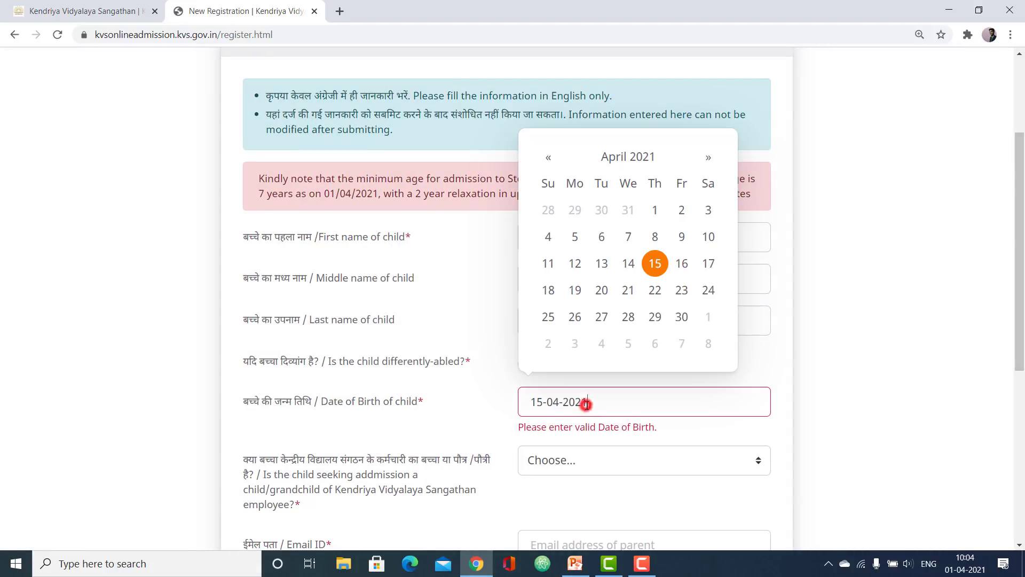
pyautogui.click(636, 156)
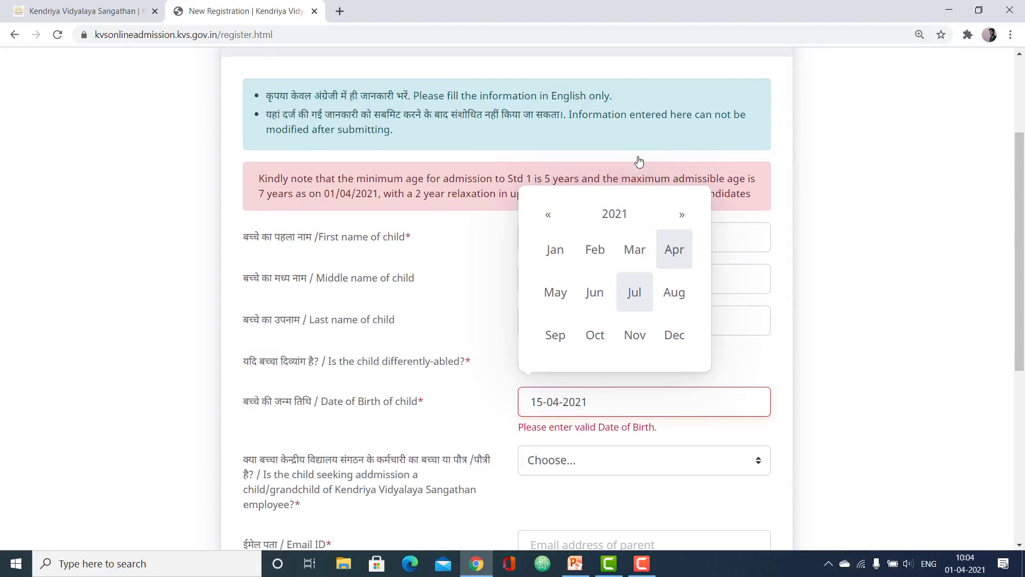
pyautogui.click(553, 337)
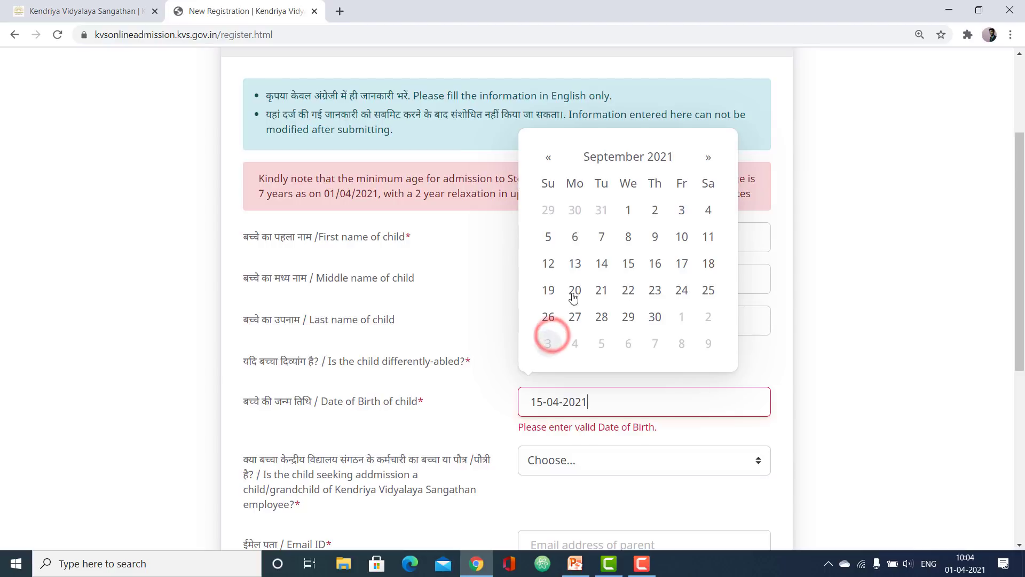
pyautogui.click(634, 163)
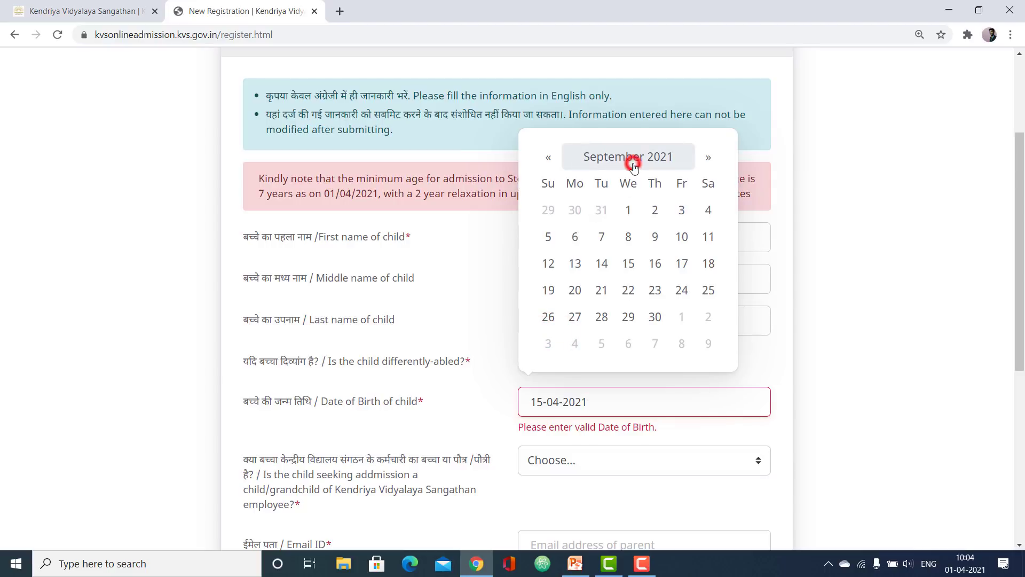
pyautogui.click(613, 214)
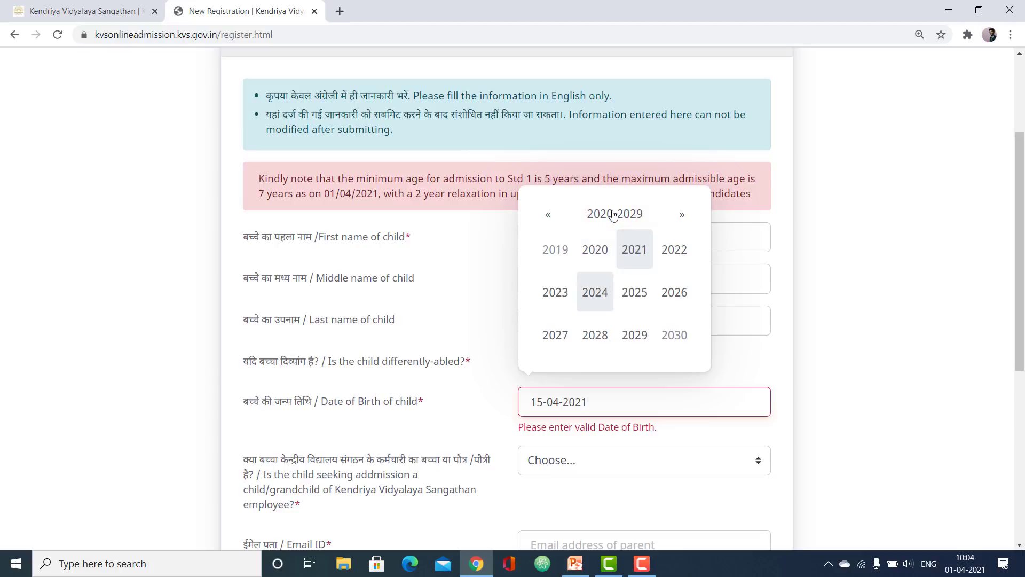
pyautogui.scroll(-1, 613, 214)
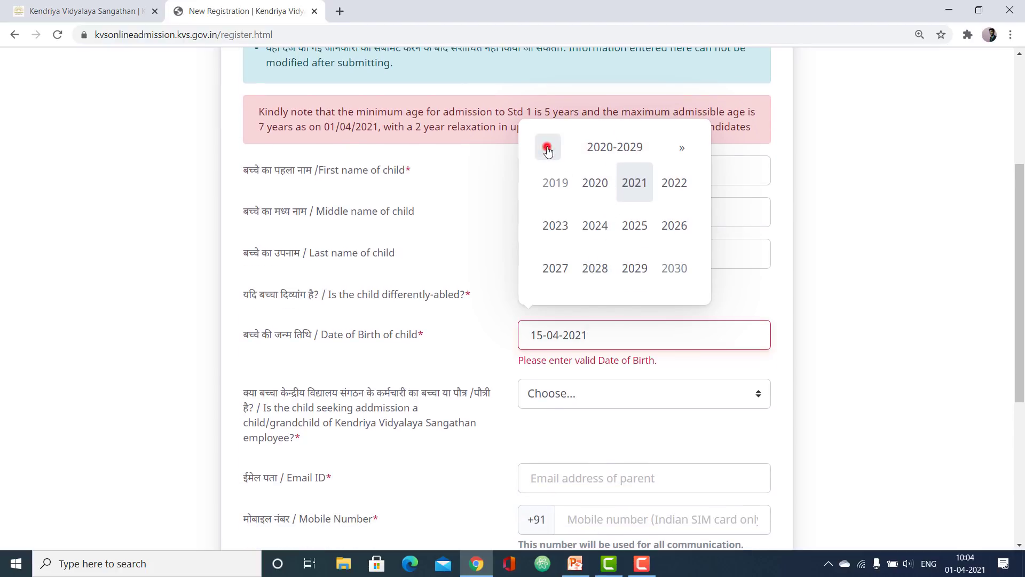
pyautogui.click(549, 150)
pyautogui.click(548, 149)
pyautogui.click(548, 150)
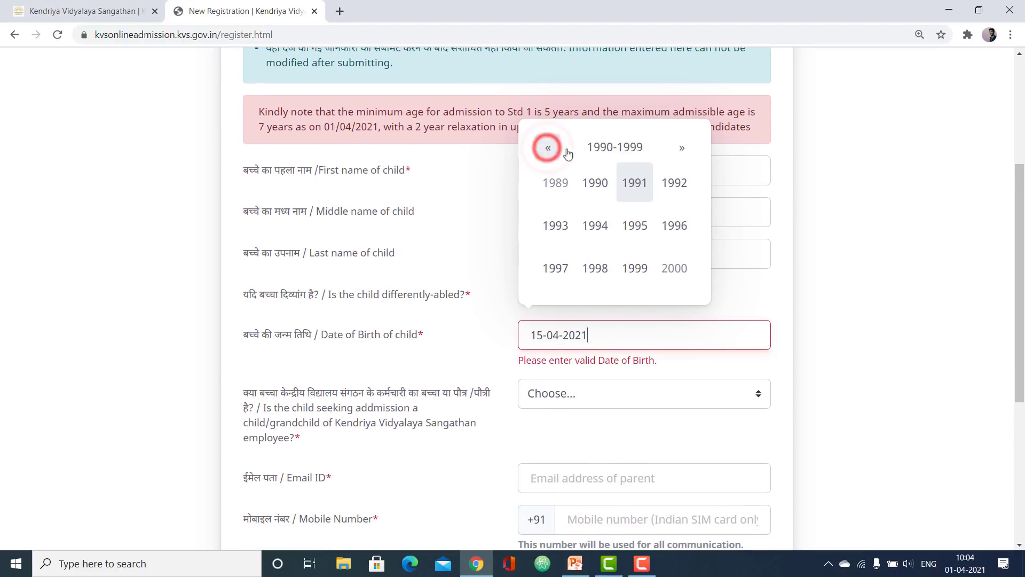
pyautogui.click(674, 155)
pyautogui.click(675, 158)
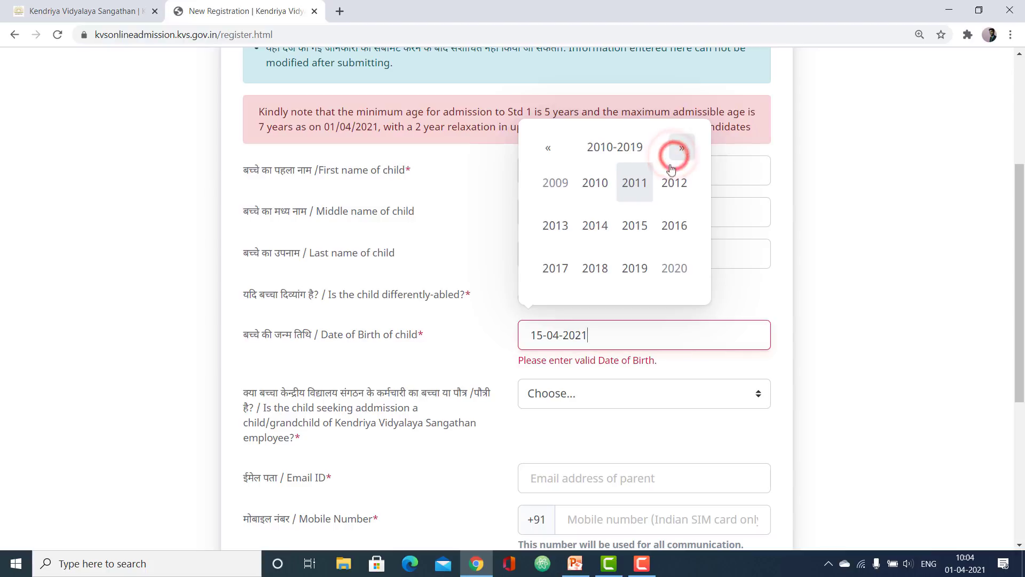
pyautogui.click(639, 227)
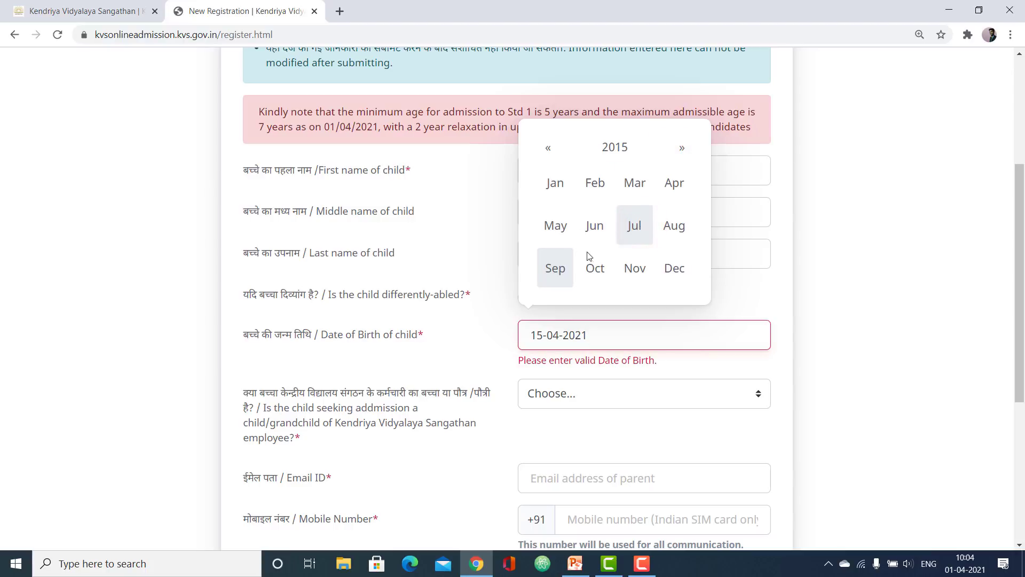
pyautogui.click(548, 272)
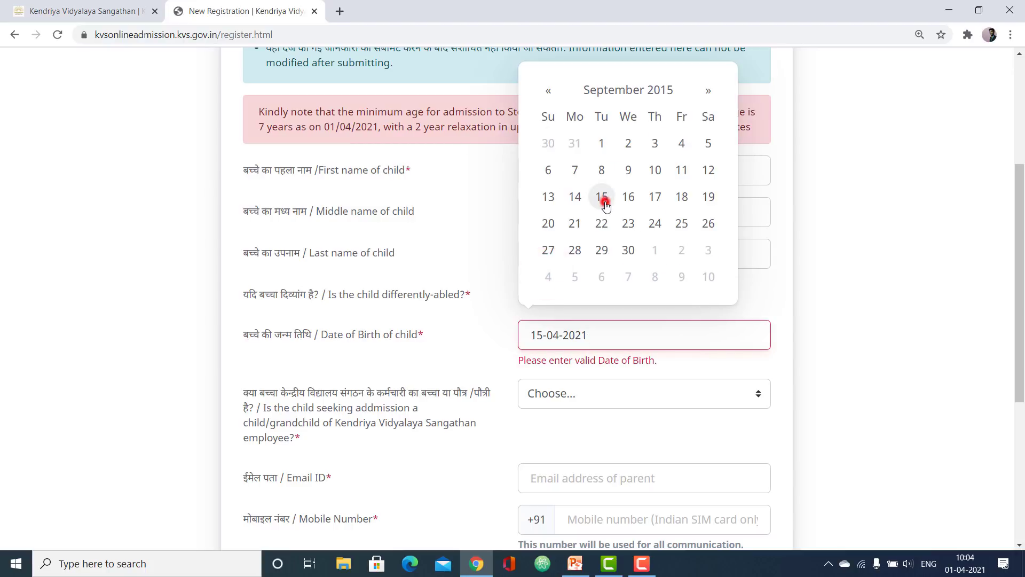
pyautogui.click(602, 197)
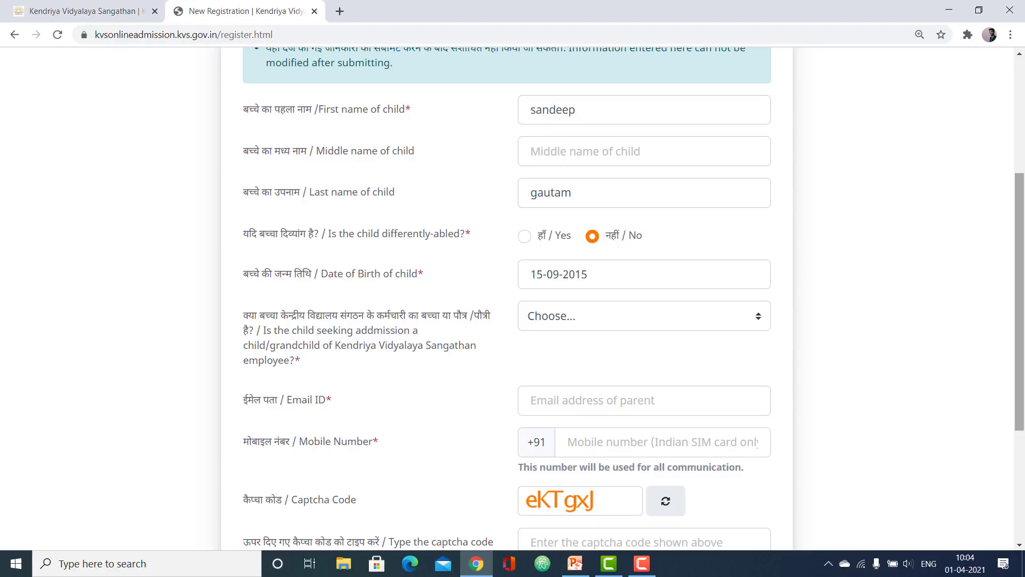
# Change the date of birth again to 15-09-2011 in the datepicker.
pyautogui.click(603, 279)
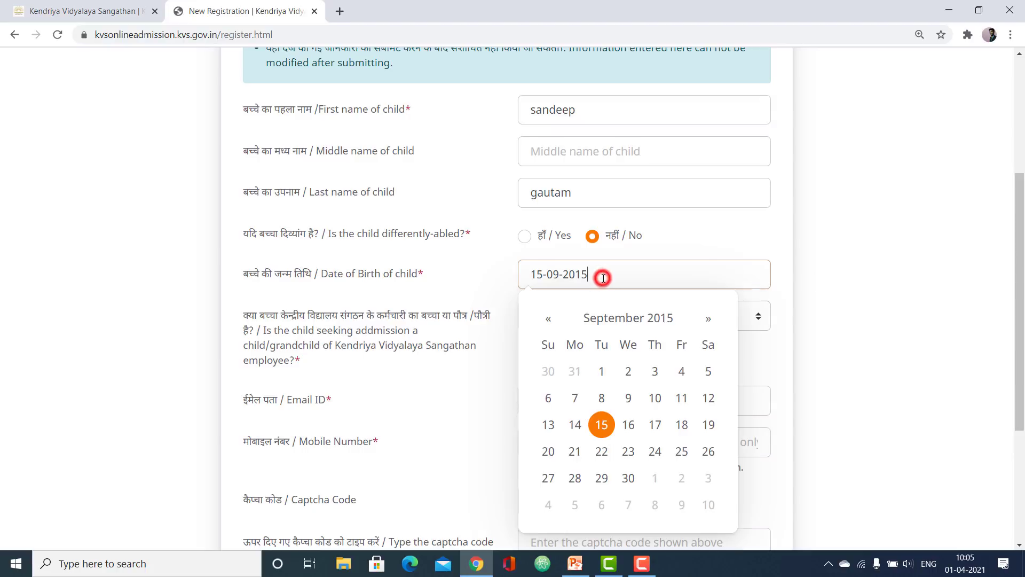
pyautogui.click(669, 320)
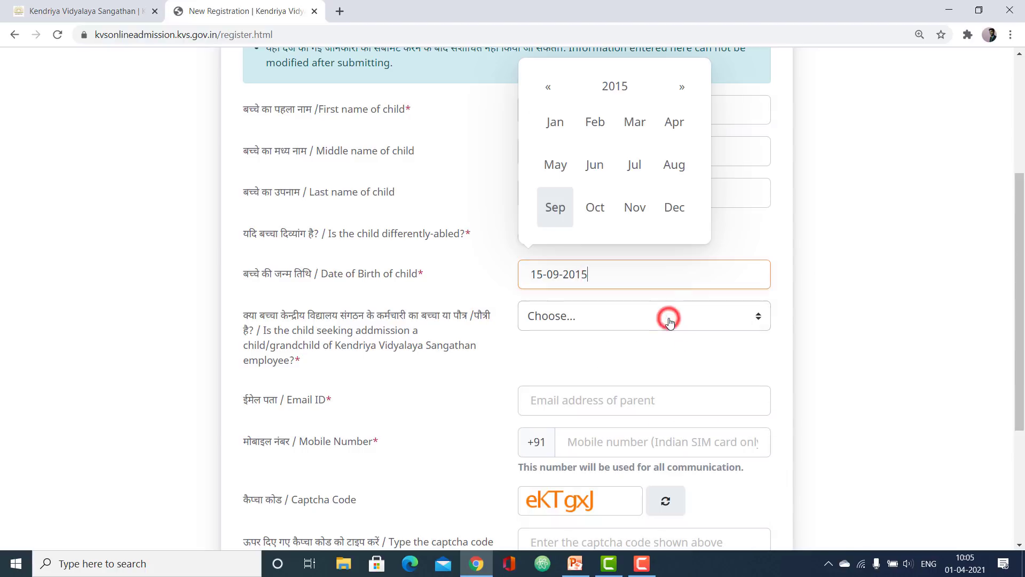
pyautogui.click(619, 87)
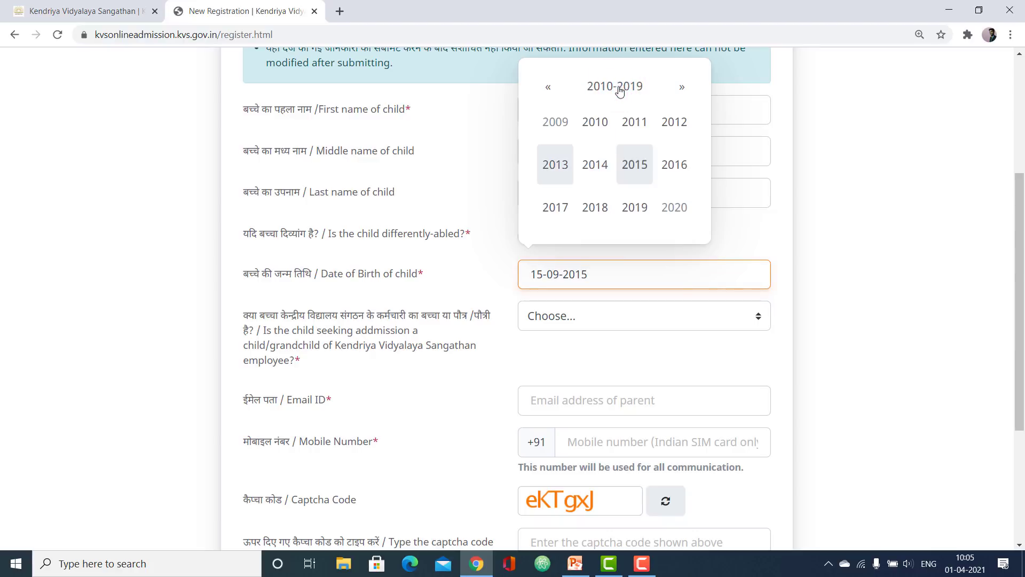
pyautogui.click(620, 134)
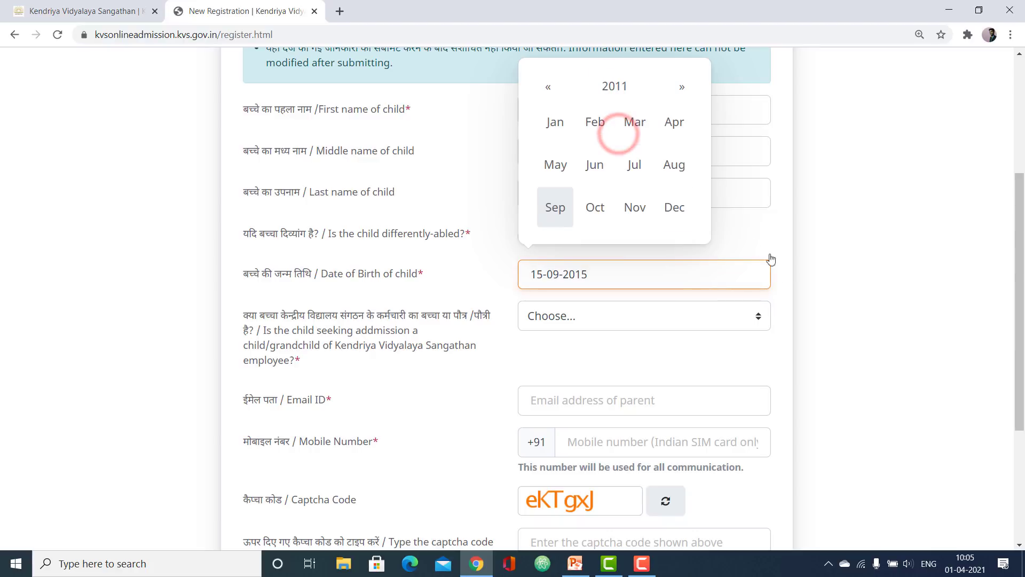
pyautogui.click(556, 216)
pyautogui.click(851, 297)
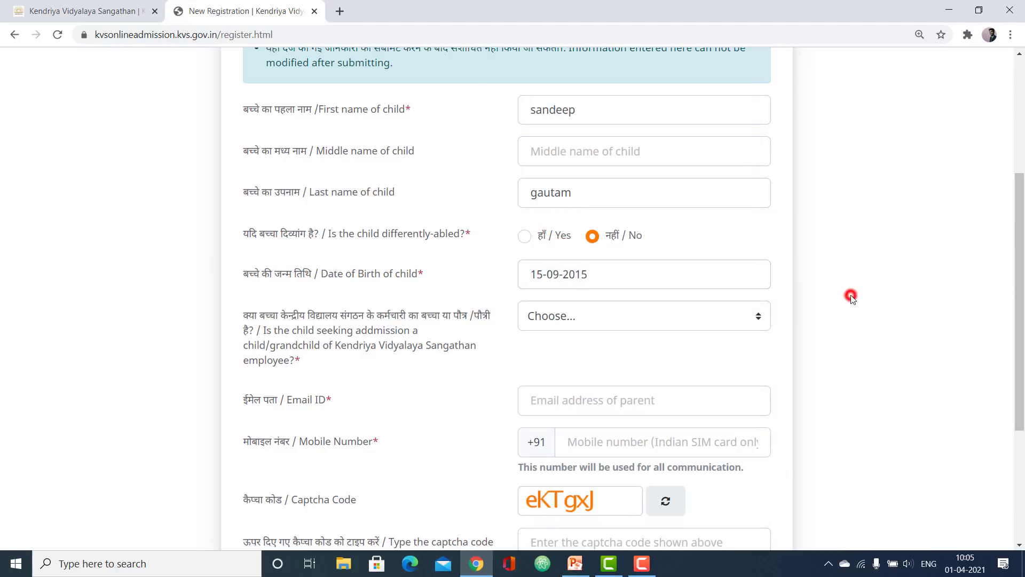
pyautogui.click(584, 276)
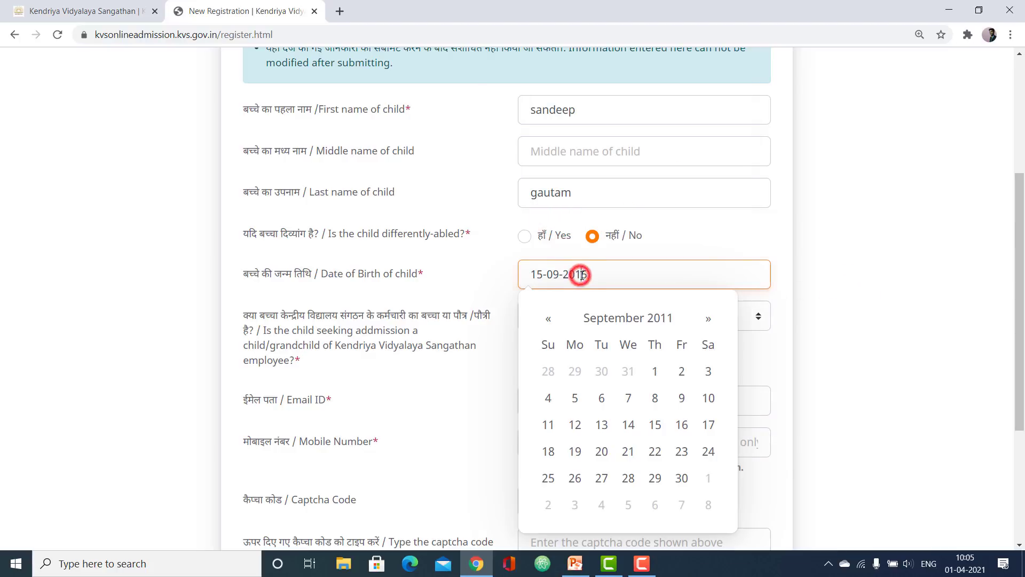
pyautogui.click(628, 318)
pyautogui.click(609, 88)
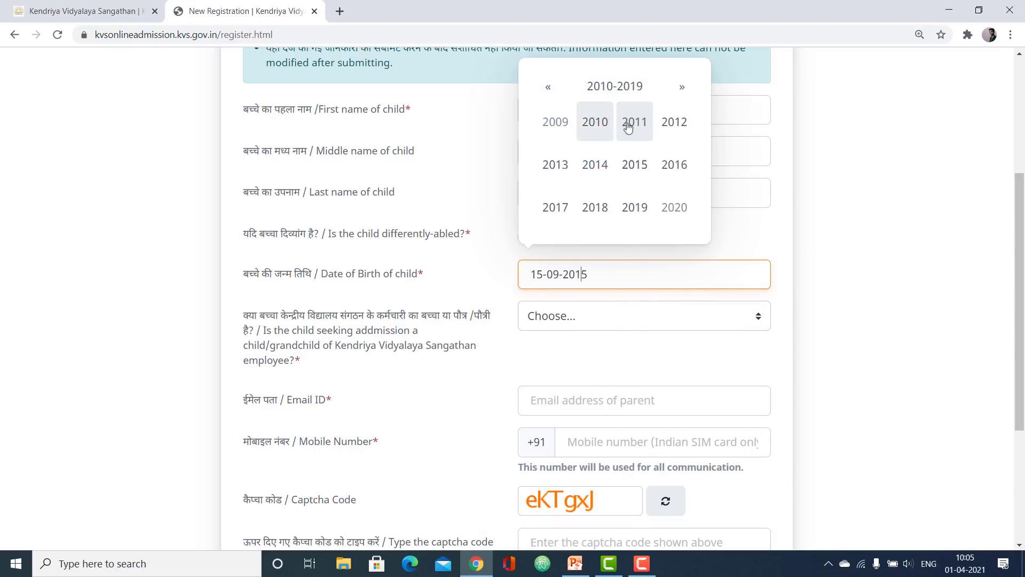
pyautogui.click(629, 126)
pyautogui.click(631, 91)
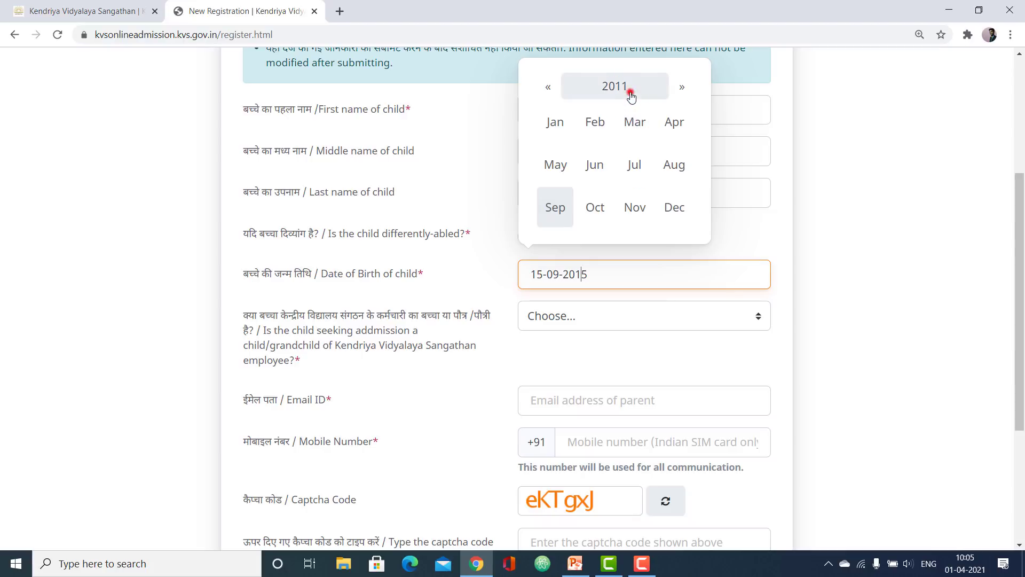
pyautogui.click(636, 124)
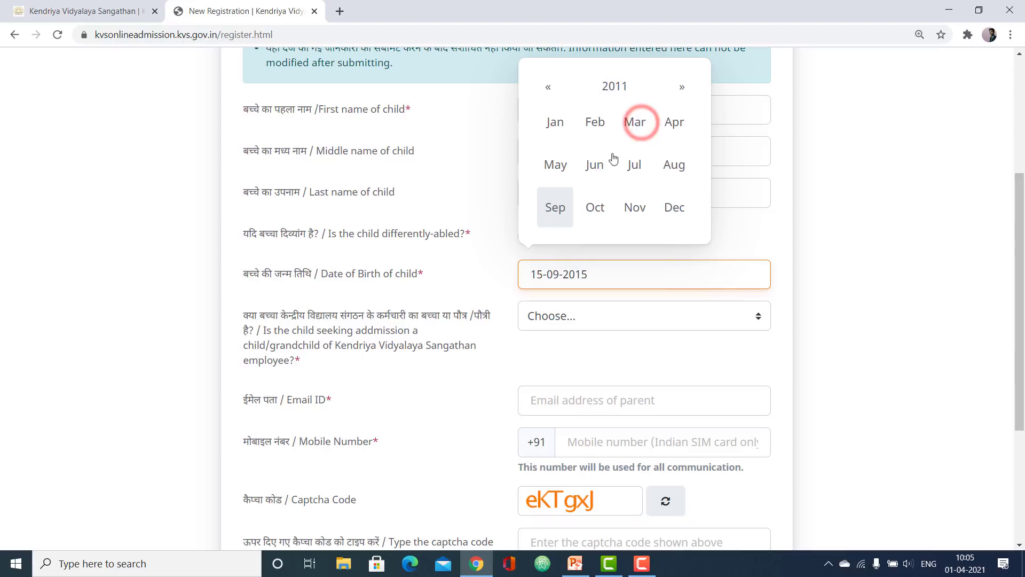
pyautogui.click(560, 213)
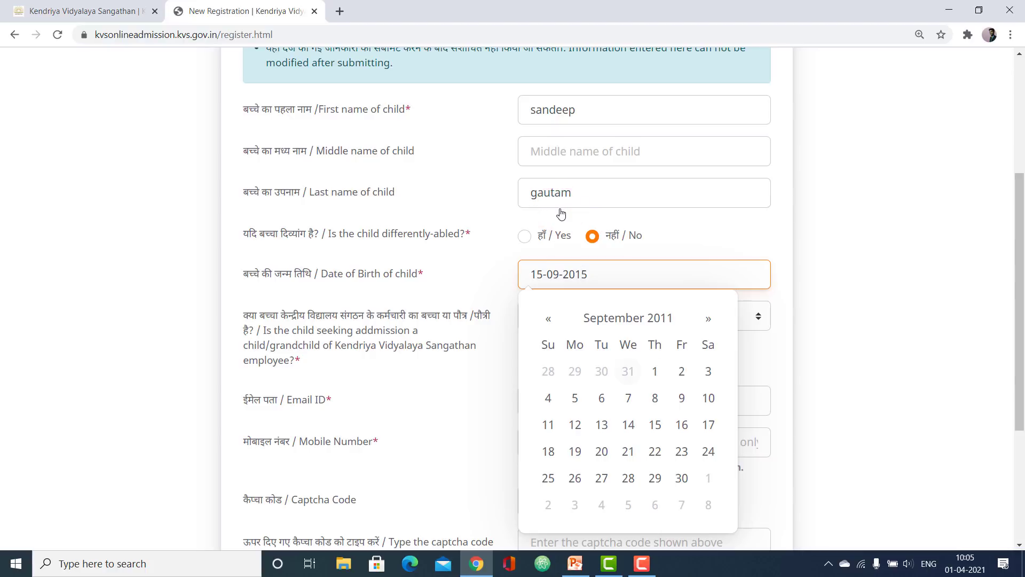
pyautogui.click(658, 423)
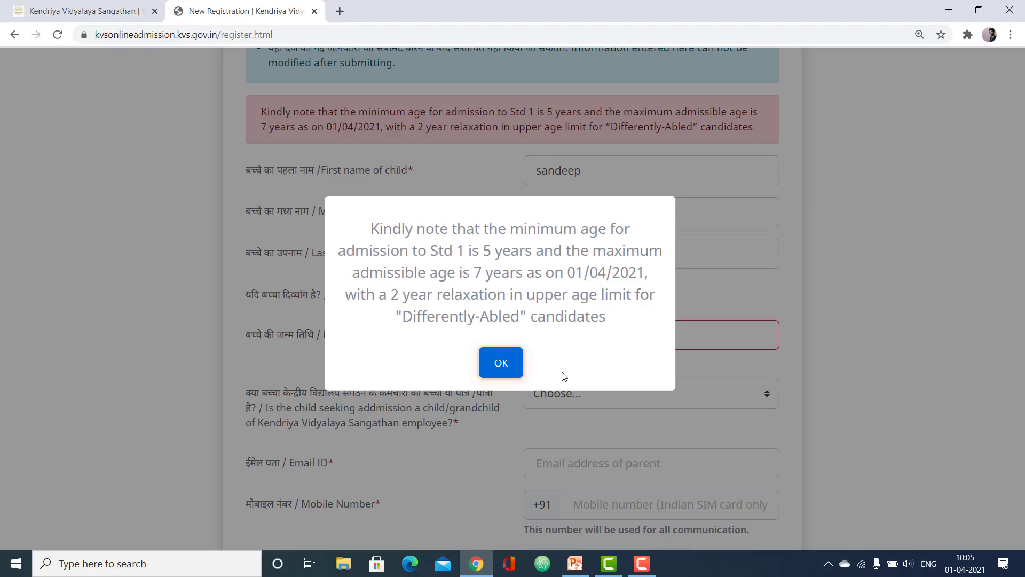
# Close the age-limit notice and reset the date of birth to 15-09-2015.
pyautogui.click(501, 368)
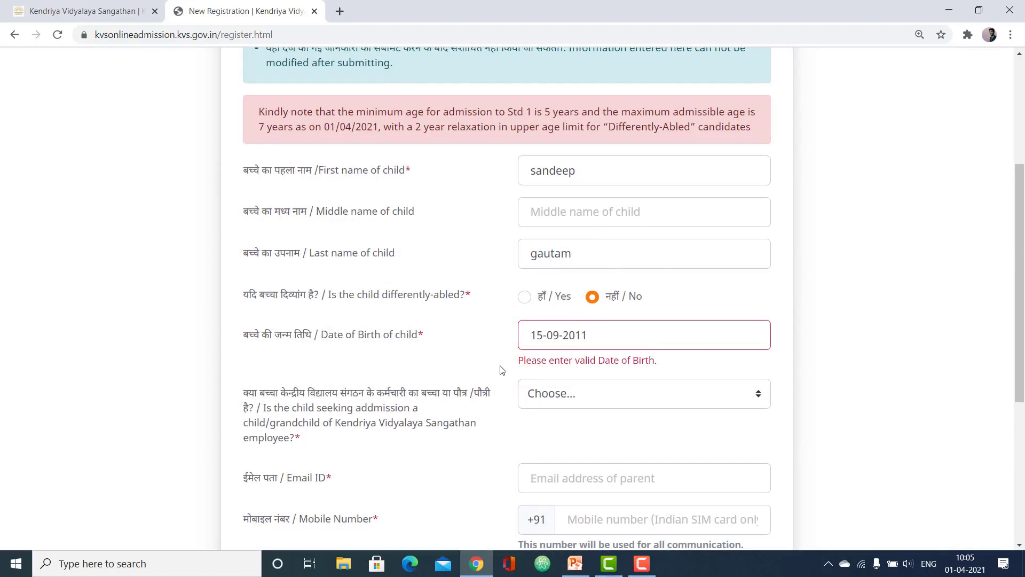
pyautogui.click(653, 342)
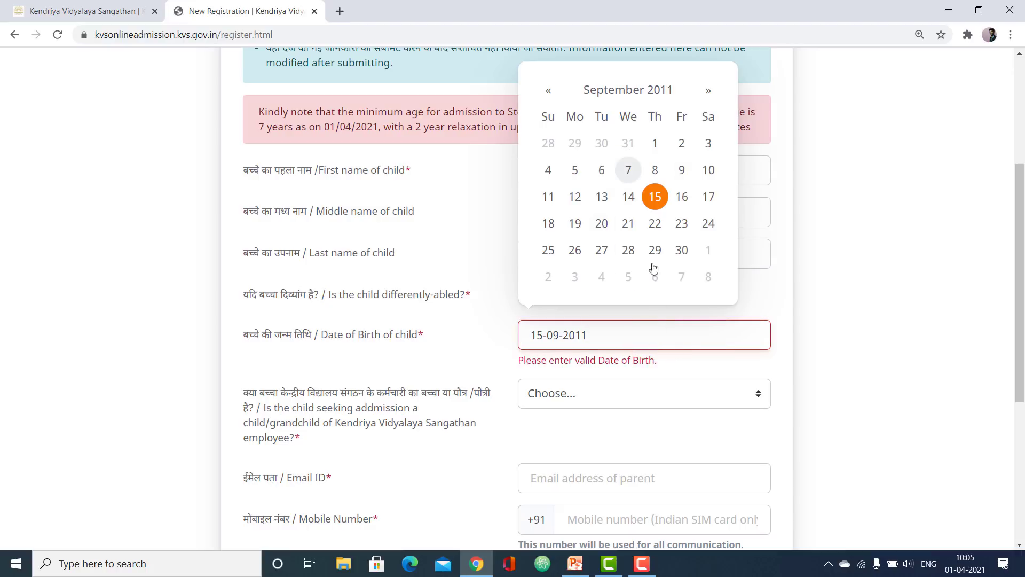
pyautogui.click(651, 92)
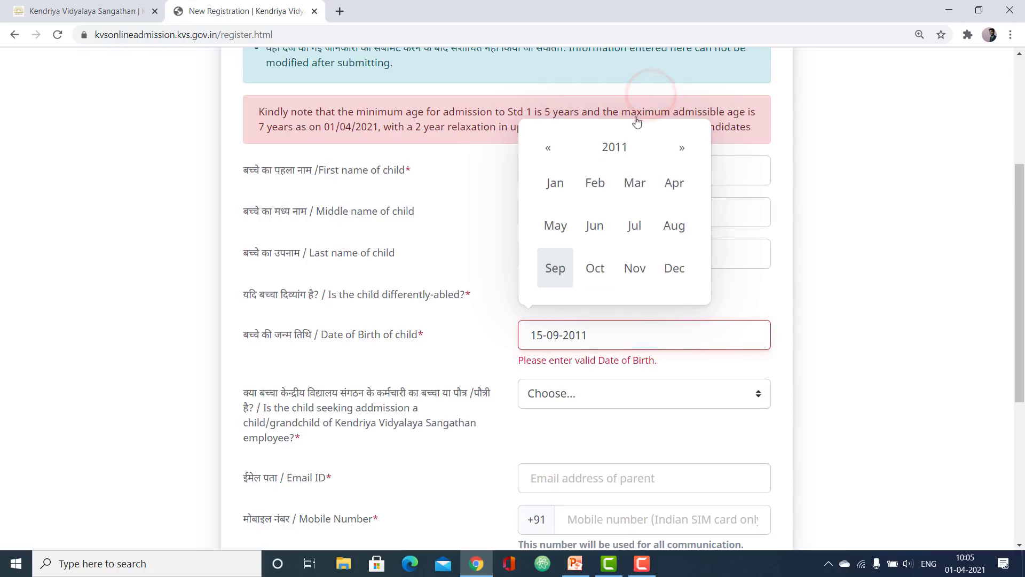
pyautogui.click(615, 146)
pyautogui.click(637, 227)
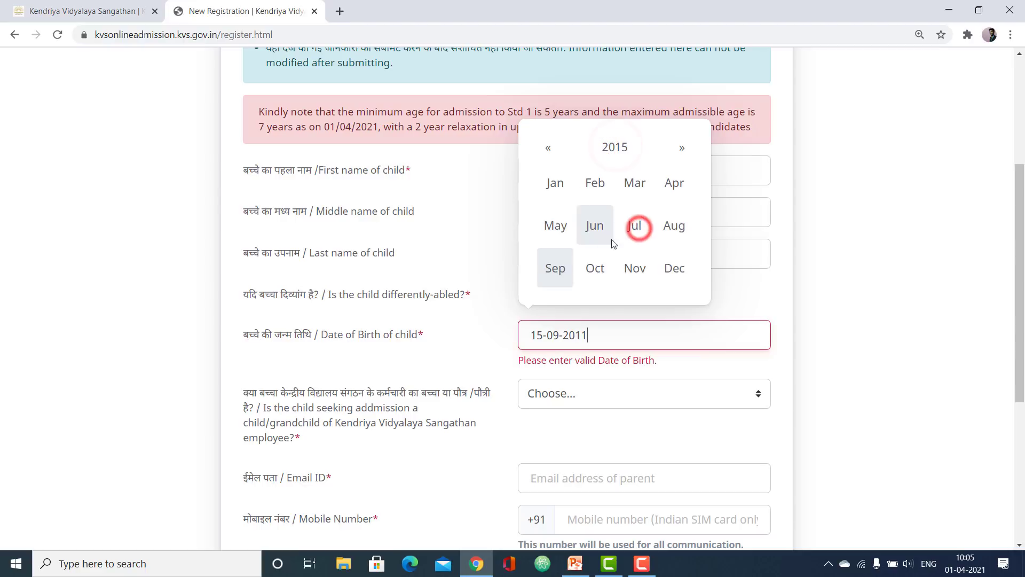
pyautogui.click(556, 266)
pyautogui.click(599, 201)
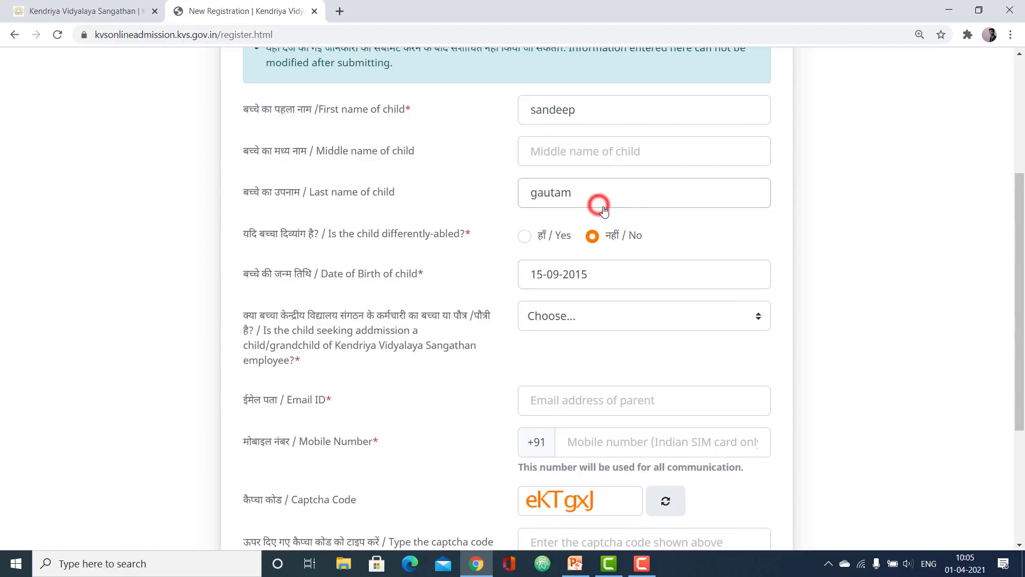
pyautogui.click(810, 281)
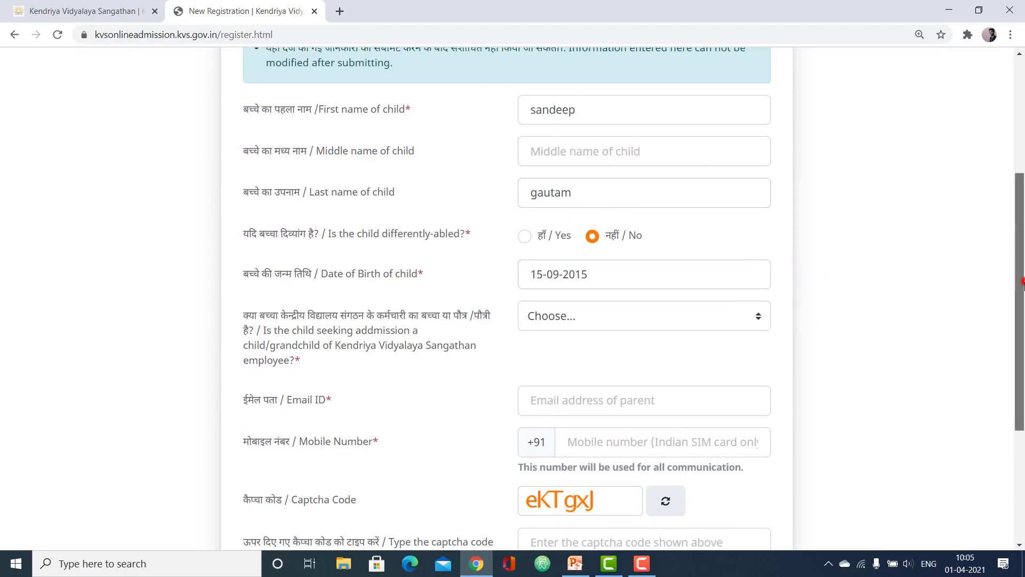
pyautogui.moveTo(1024, 282); pyautogui.dragTo(1019, 338)
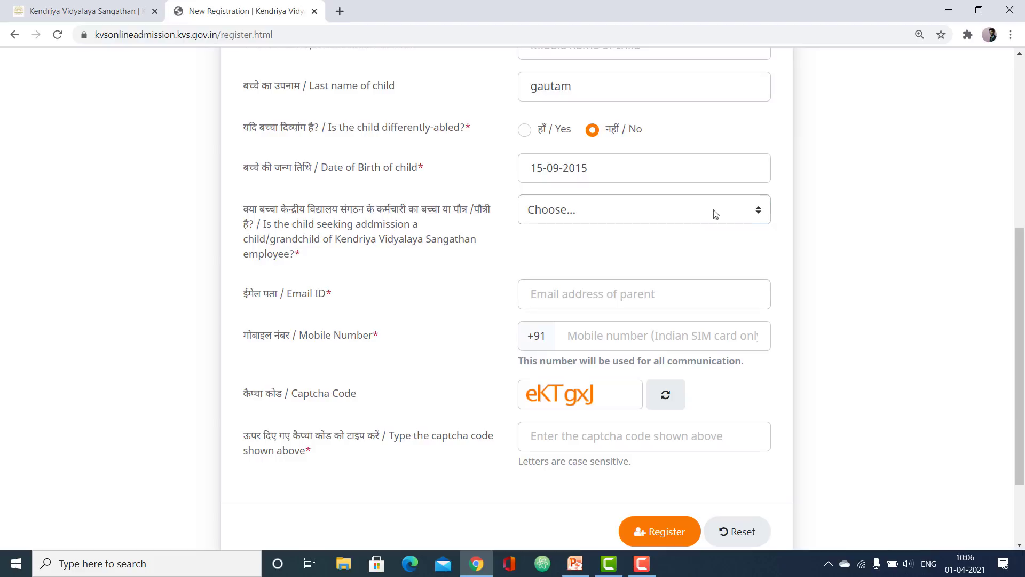
# Choose 'Not Applicable' in the KVS-employee child or grandchild dropdown.
pyautogui.click(750, 209)
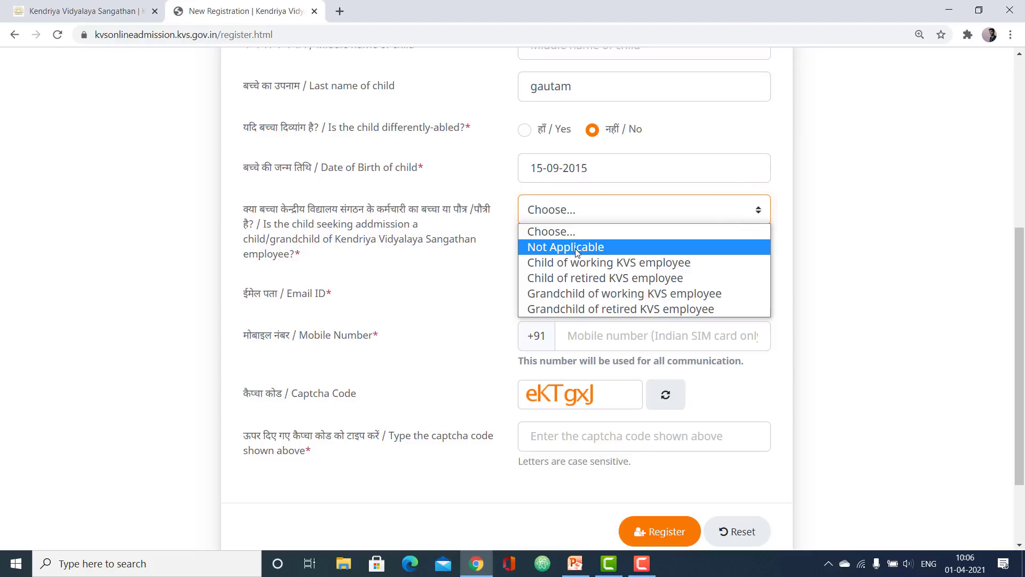
pyautogui.press('Down')
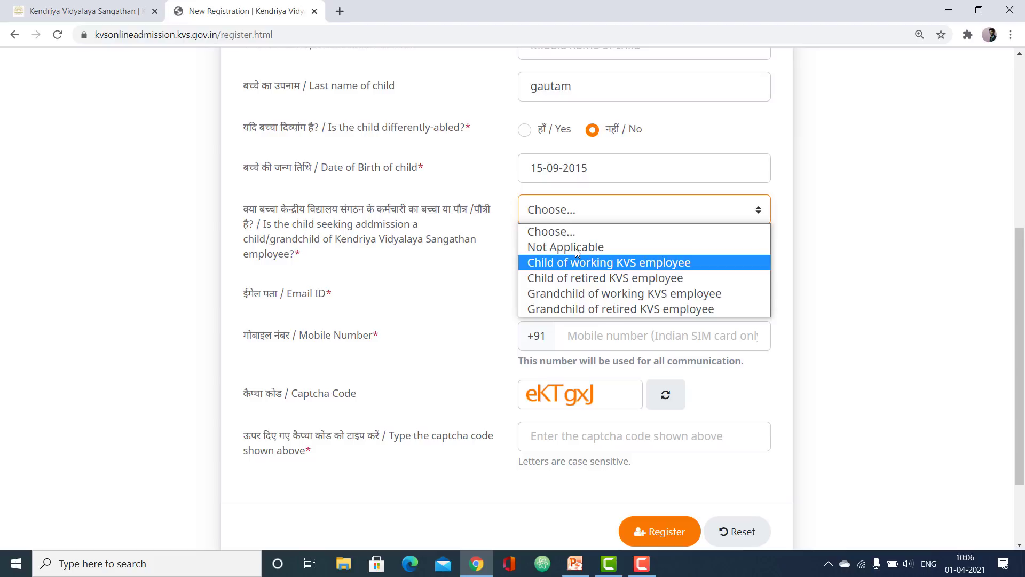
pyautogui.press('Down')
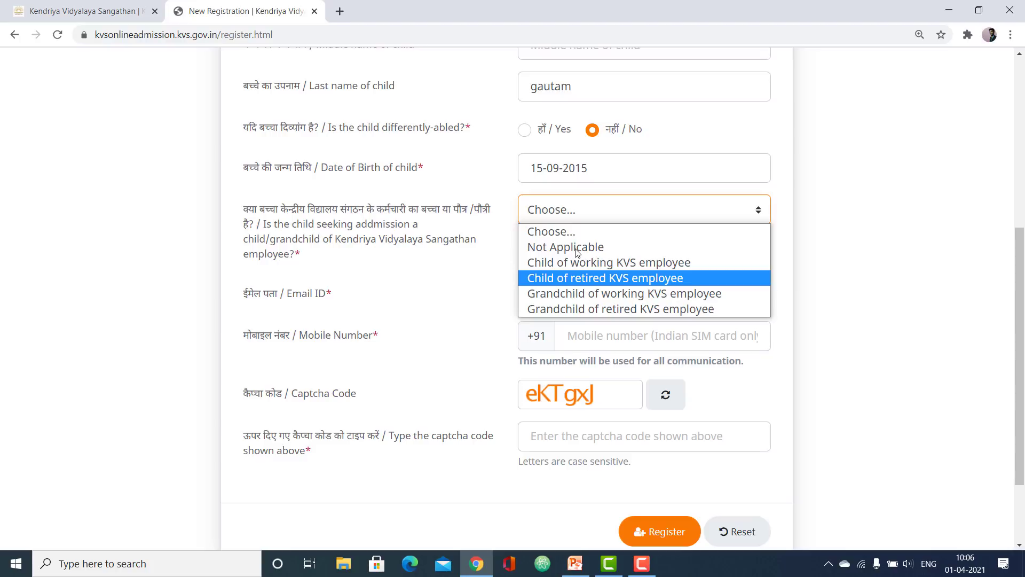
pyautogui.press('Down')
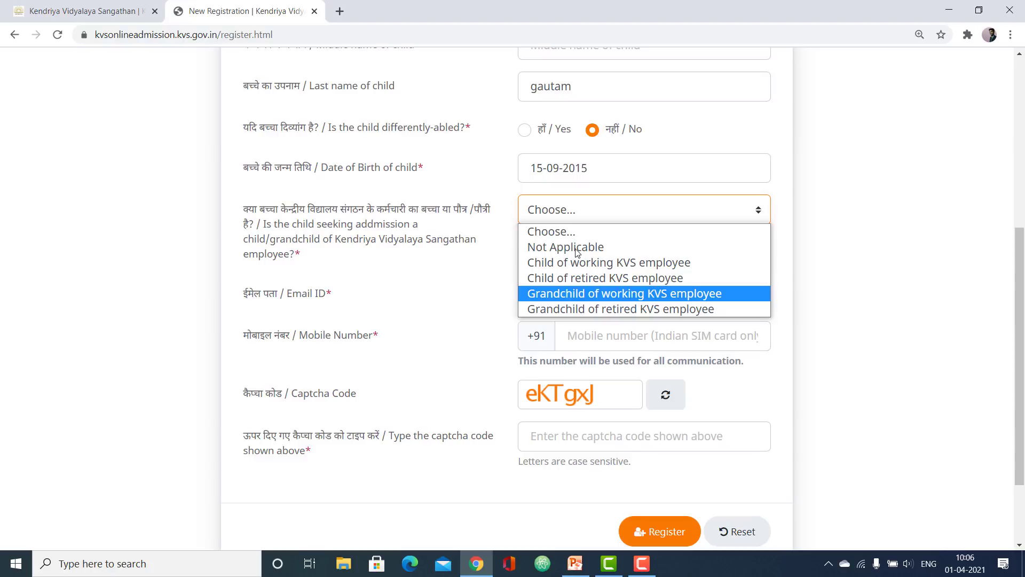
pyautogui.press('Down')
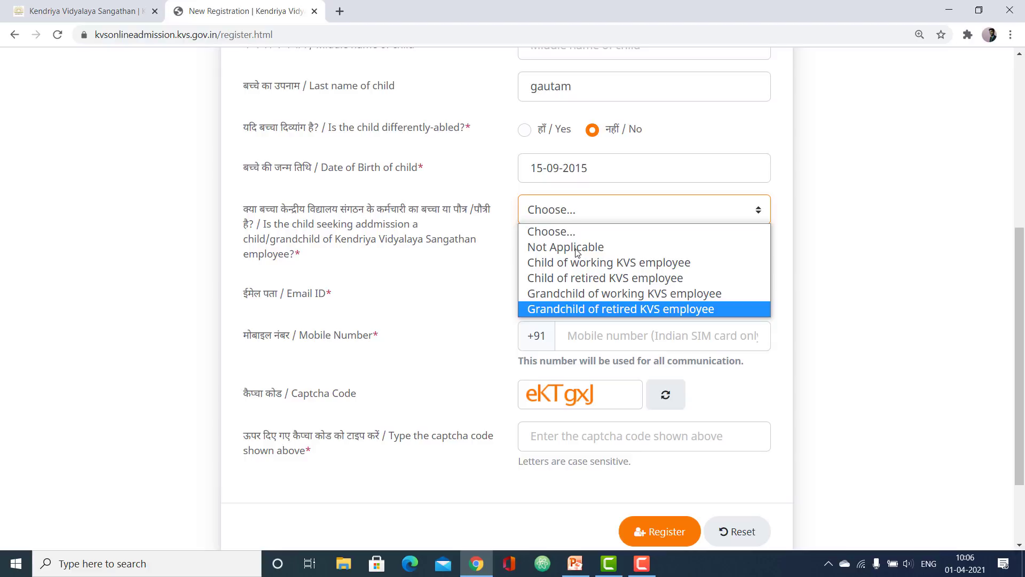
pyautogui.press('Up')
pyautogui.press('Up')
pyautogui.press('Up')
pyautogui.press('Up')
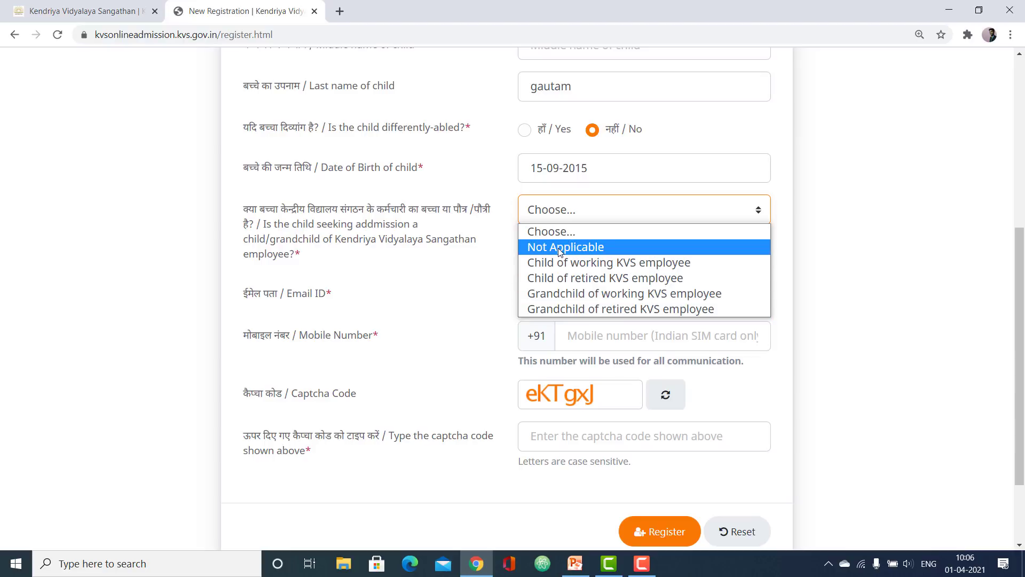
pyautogui.click(559, 248)
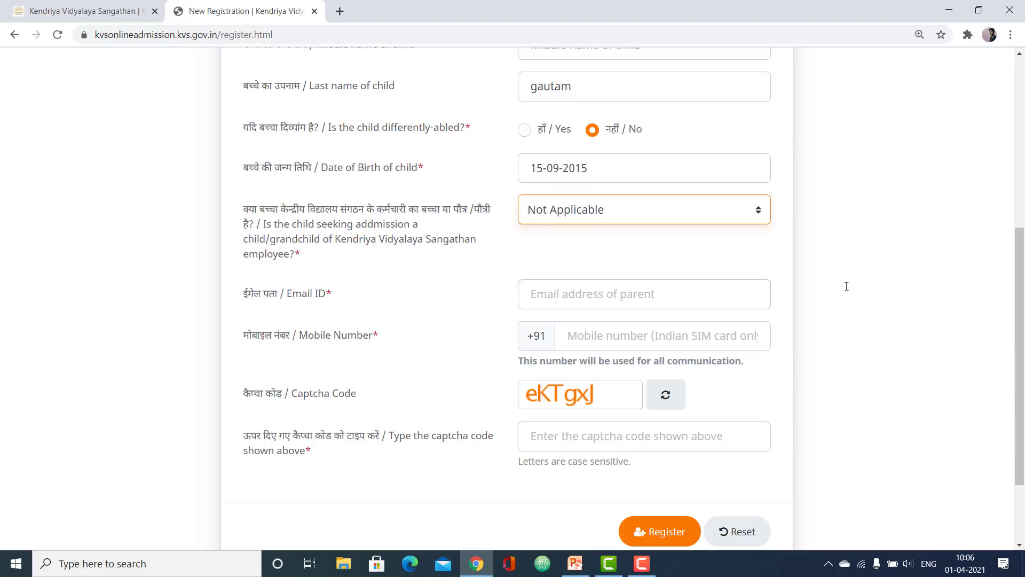
pyautogui.click(864, 288)
# Enter the parent's e-mail address in the Email ID field.
pyautogui.click(580, 295)
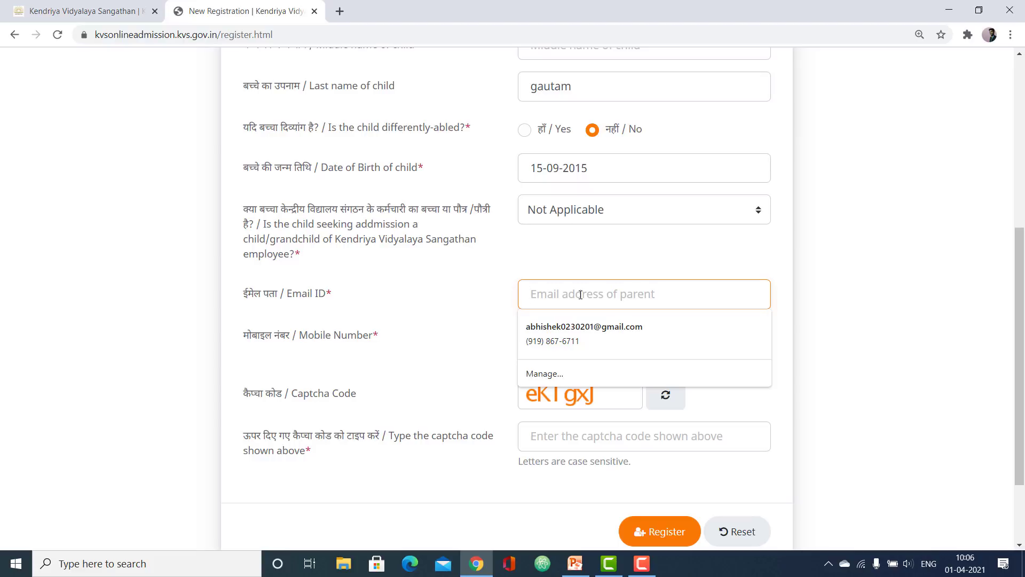
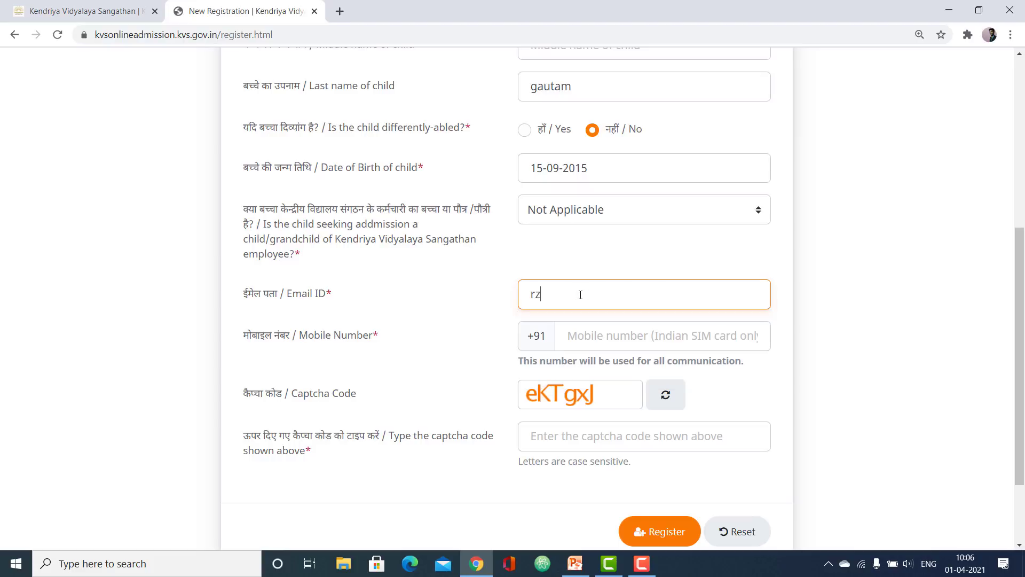
pyautogui.click(849, 341)
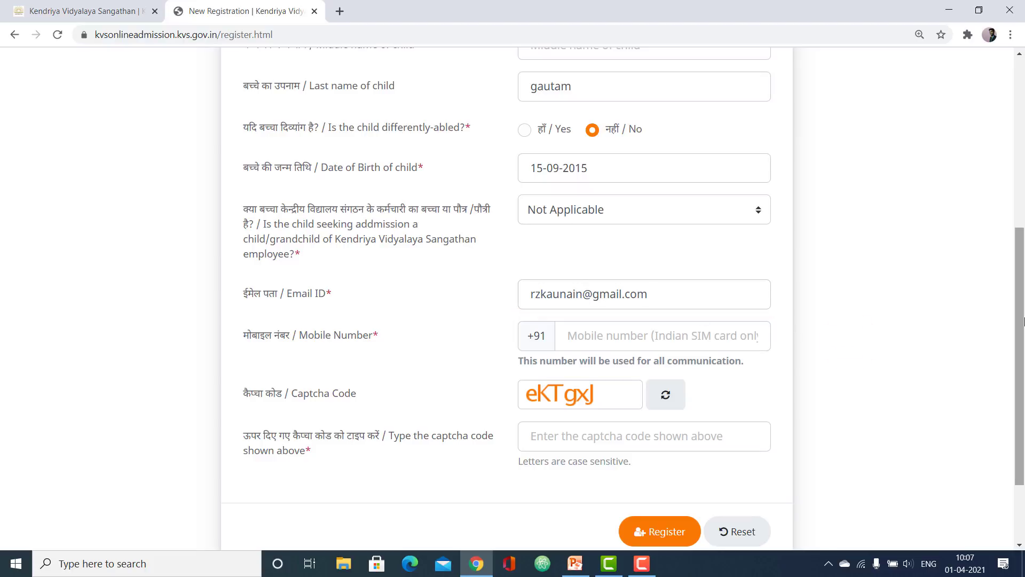
pyautogui.moveTo(1023, 321); pyautogui.dragTo(1020, 348)
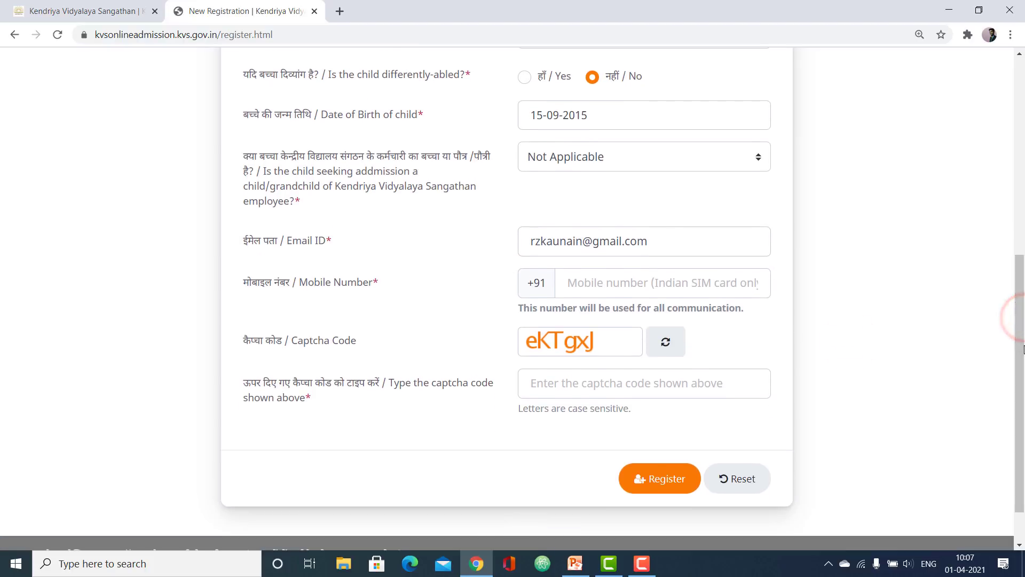
pyautogui.click(672, 292)
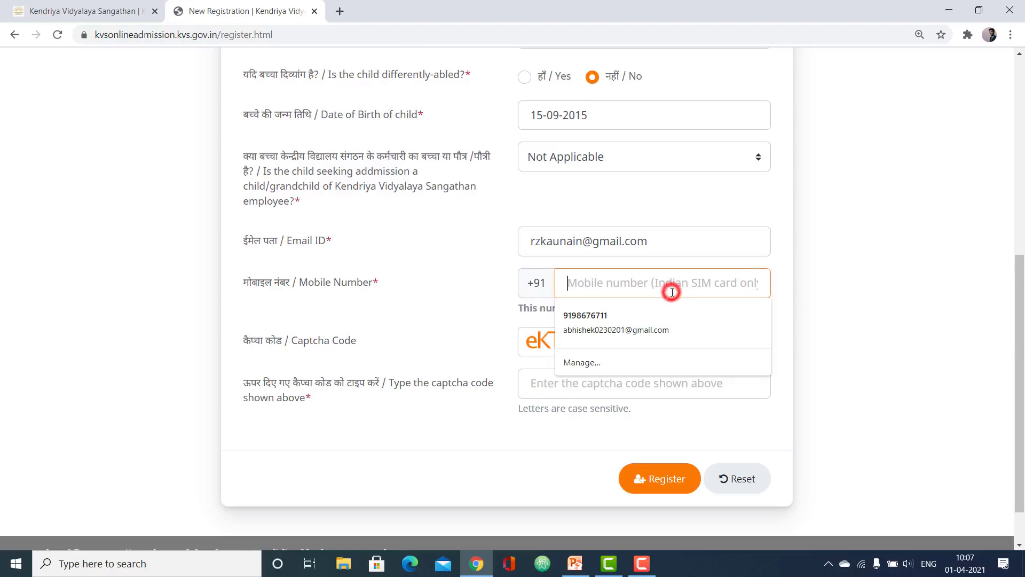
pyautogui.click(795, 282)
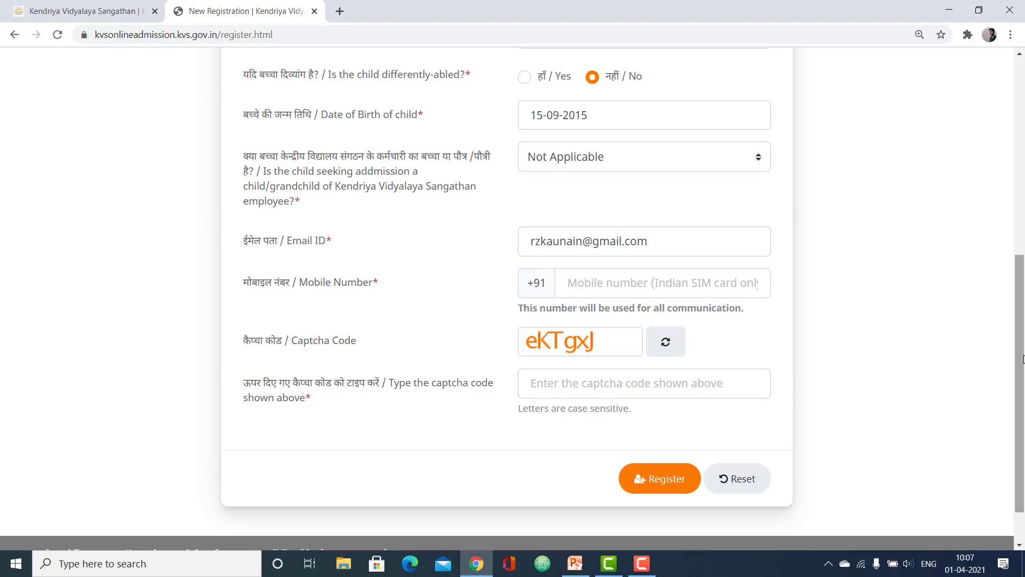
pyautogui.moveTo(1023, 358); pyautogui.dragTo(1023, 366)
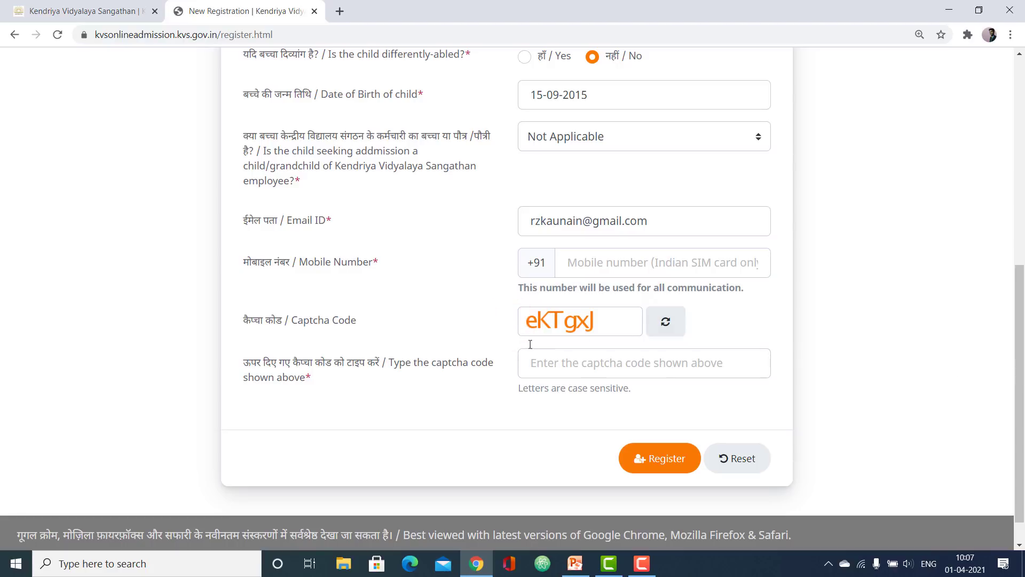
pyautogui.click(576, 371)
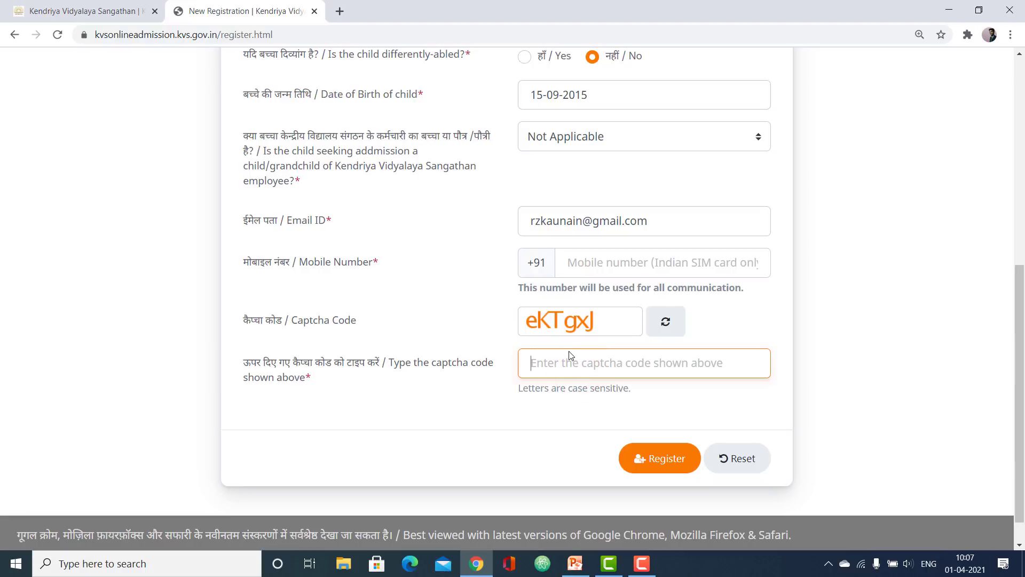
pyautogui.click(645, 567)
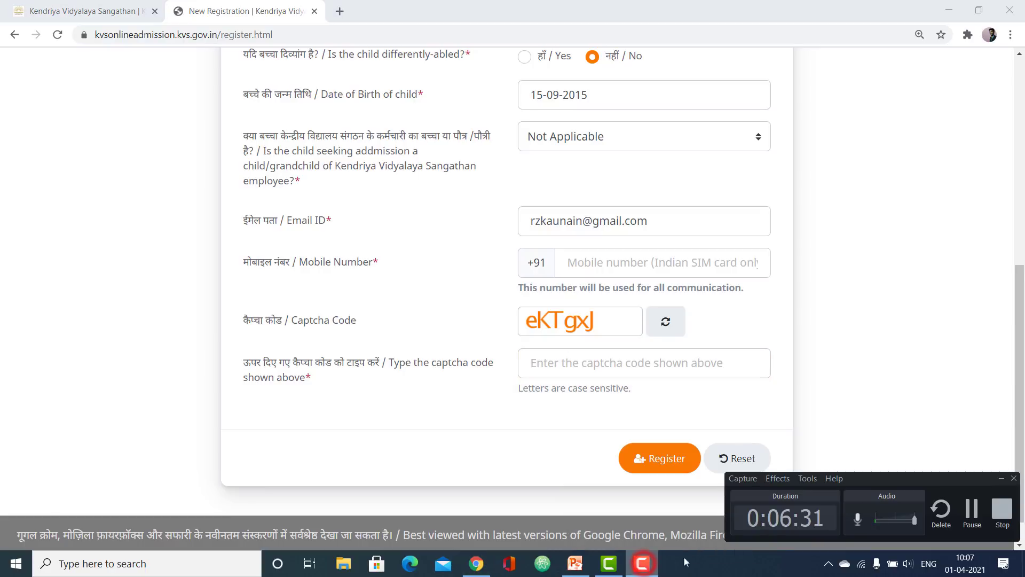
pyautogui.click(969, 521)
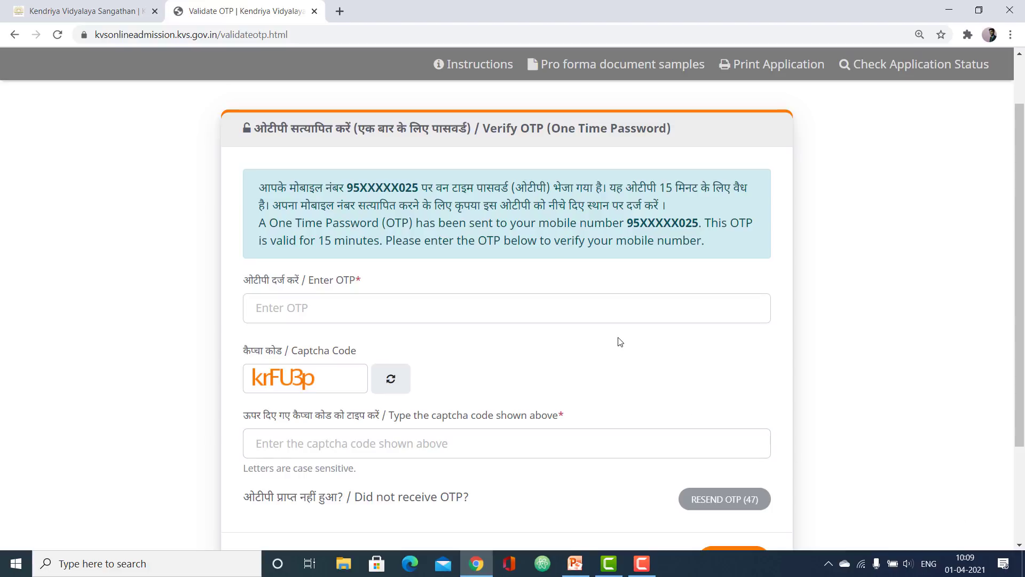
# Enter the received one-time password in the Enter OTP field.
pyautogui.click(594, 317)
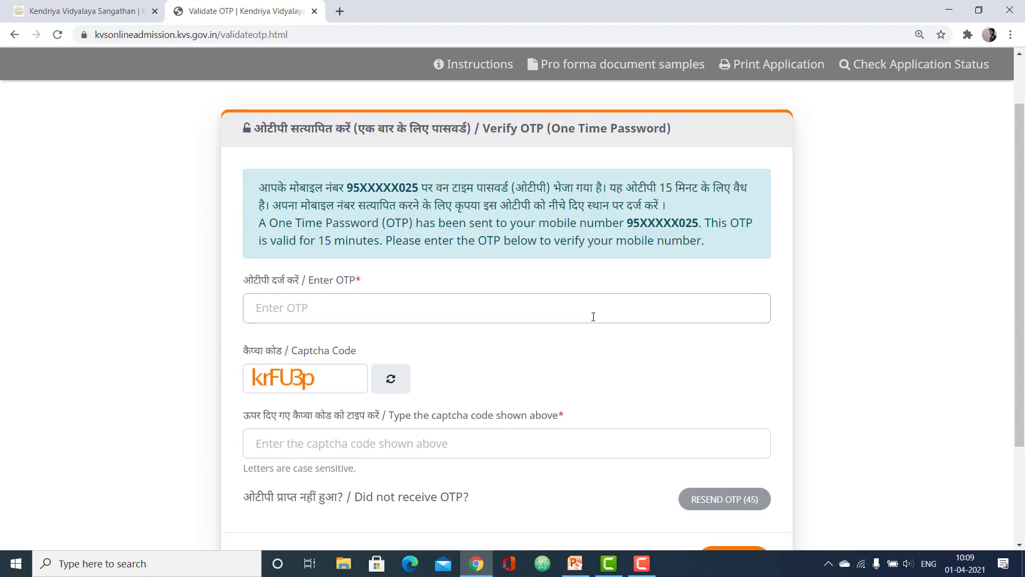
pyautogui.click(593, 317)
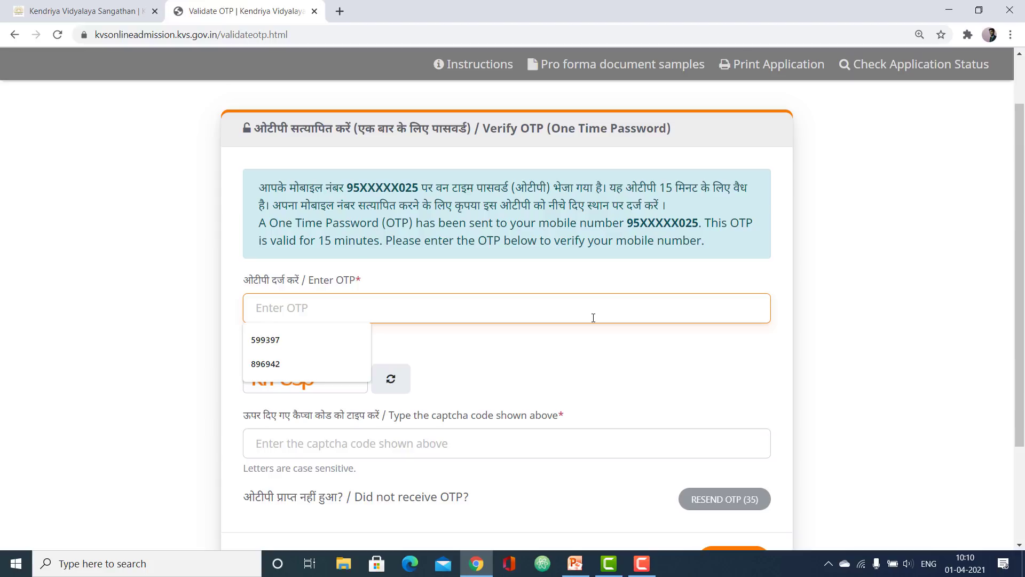
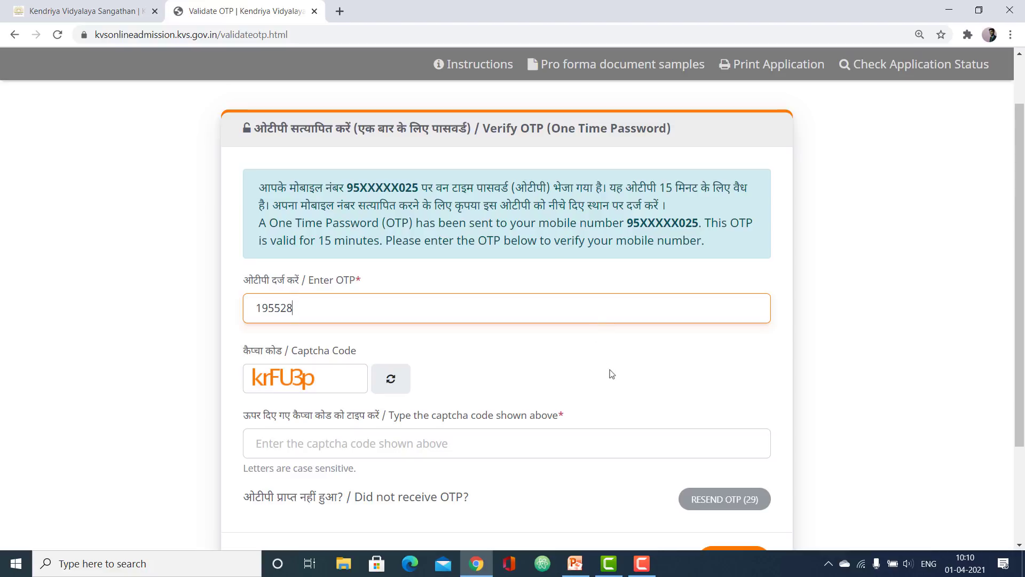
pyautogui.click(610, 371)
# Type the captcha code and submit VERIFY to complete the registration.
pyautogui.click(245, 386)
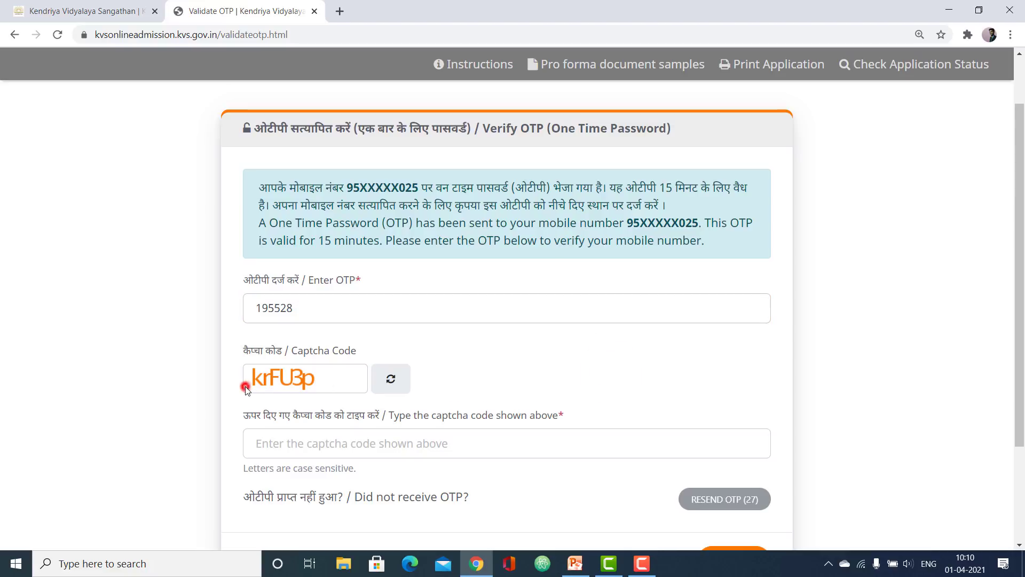
pyautogui.click(267, 447)
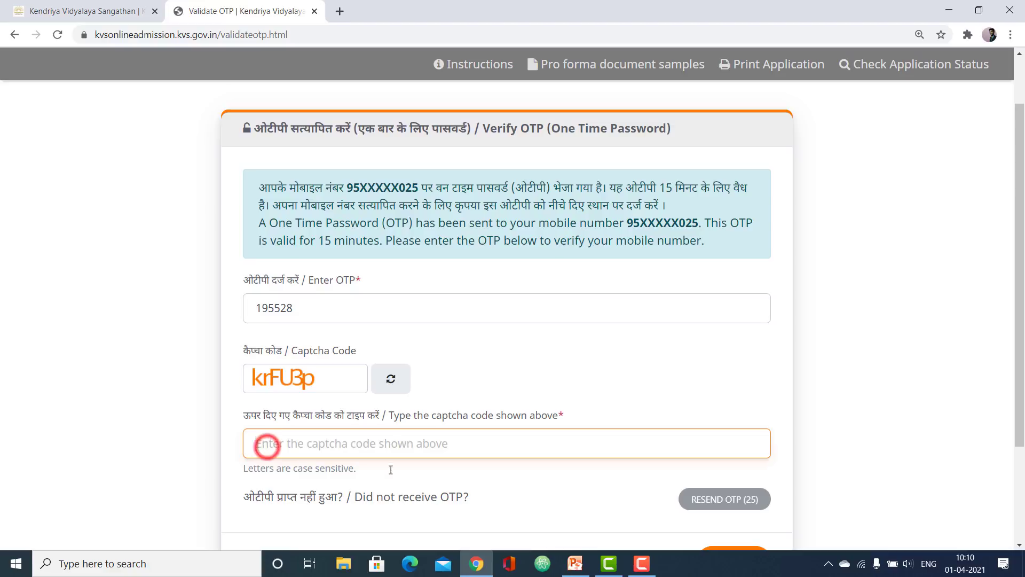
pyautogui.write('k')
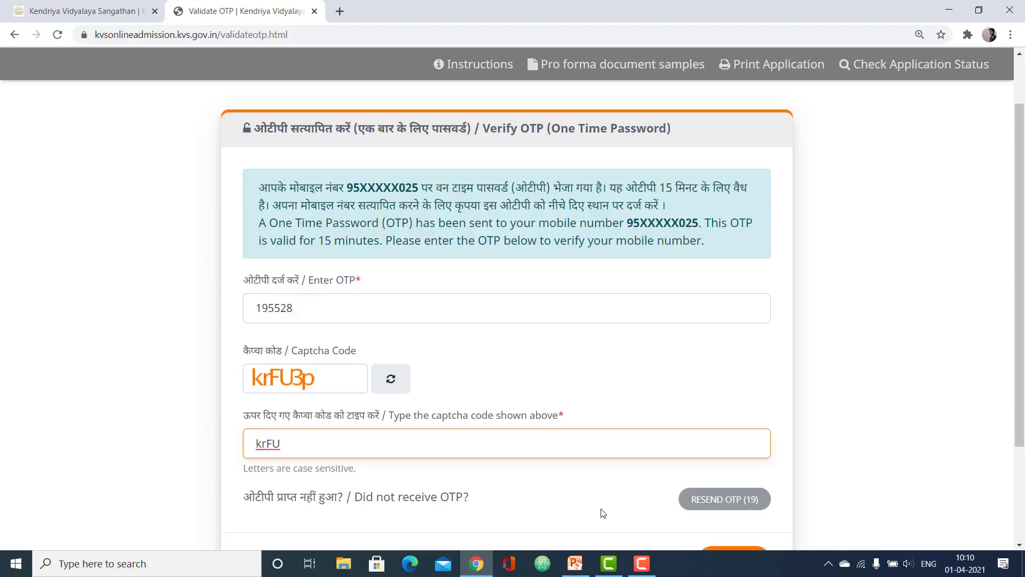
pyautogui.write('rFU3p')
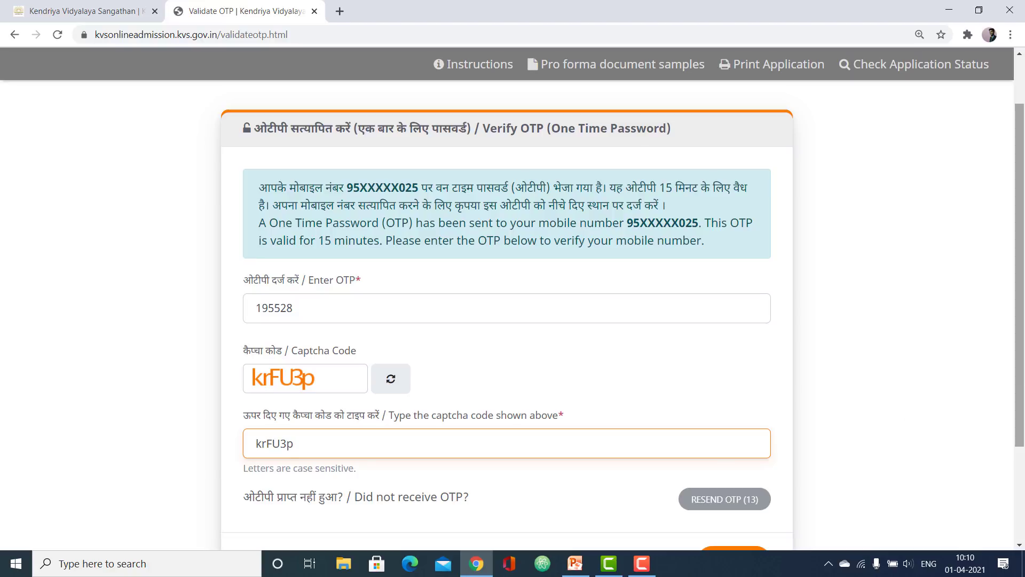
pyautogui.moveTo(1018, 369); pyautogui.dragTo(1024, 436)
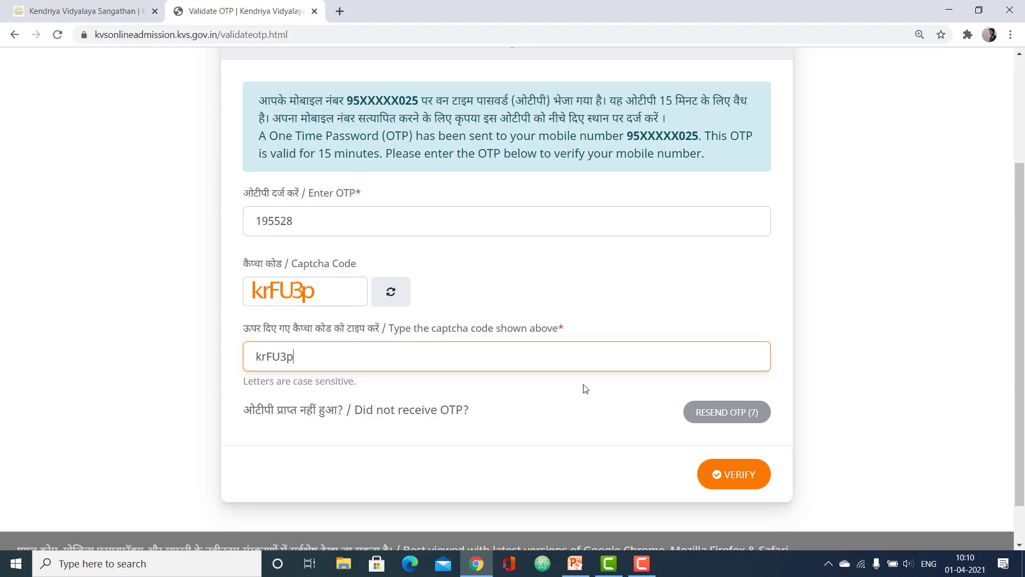
pyautogui.click(673, 417)
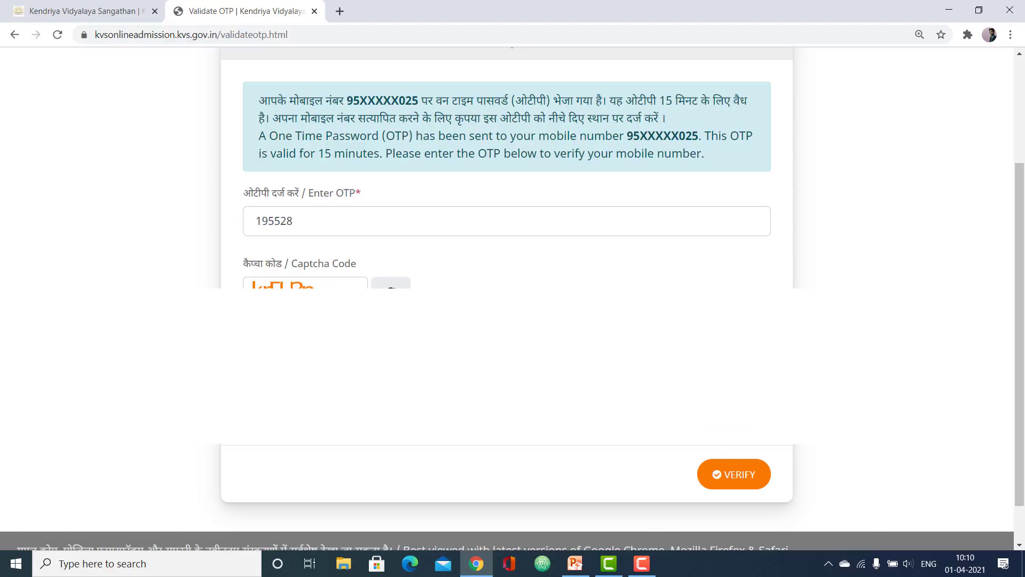
pyautogui.moveTo(1024, 354); pyautogui.dragTo(1024, 375)
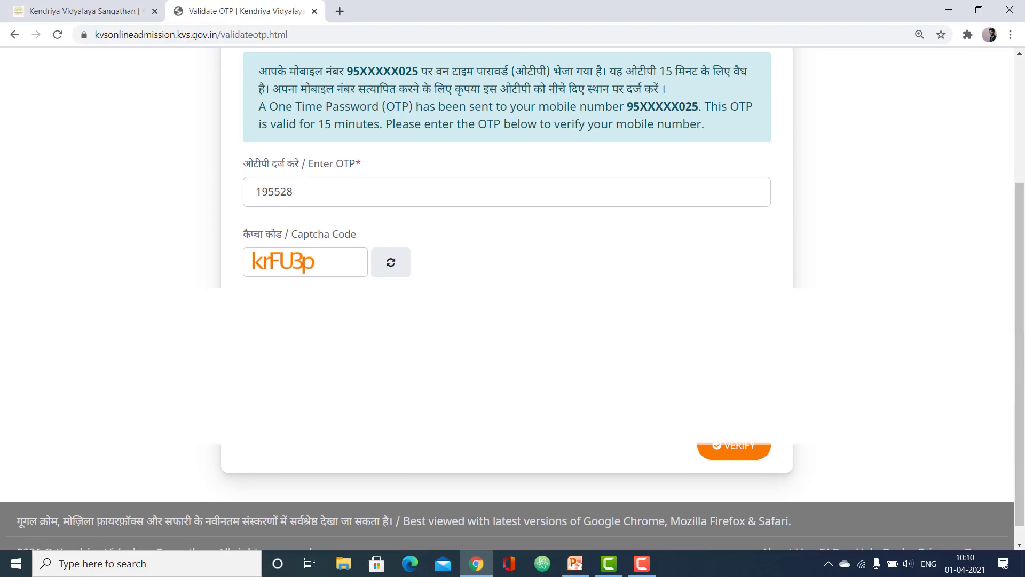
pyautogui.click(692, 451)
pyautogui.click(726, 452)
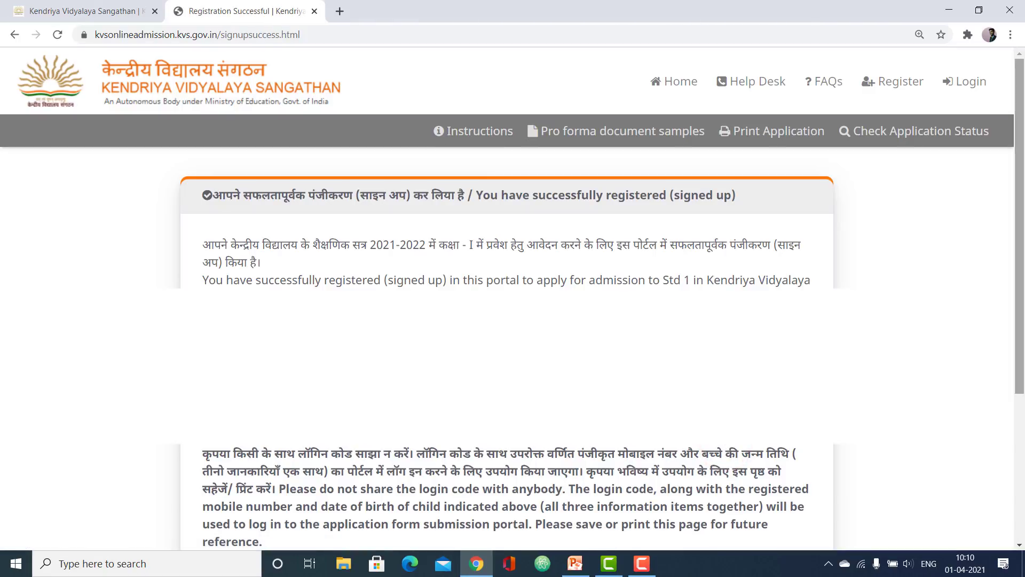
# Print the Registration Successful page to a PDF using Save as PDF.
pyautogui.moveTo(1021, 214); pyautogui.dragTo(1024, 247)
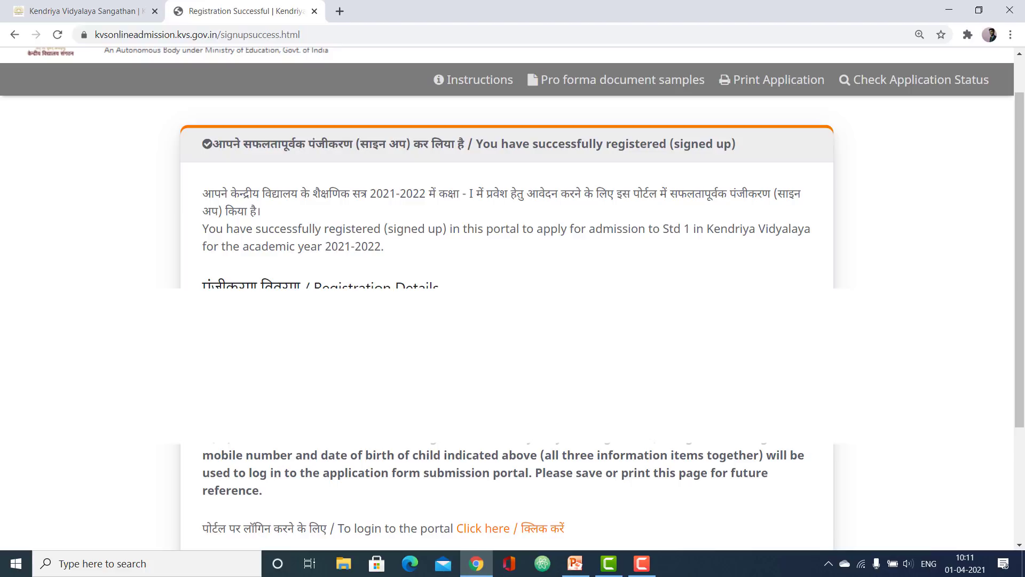
pyautogui.scroll(-1, 513, 214)
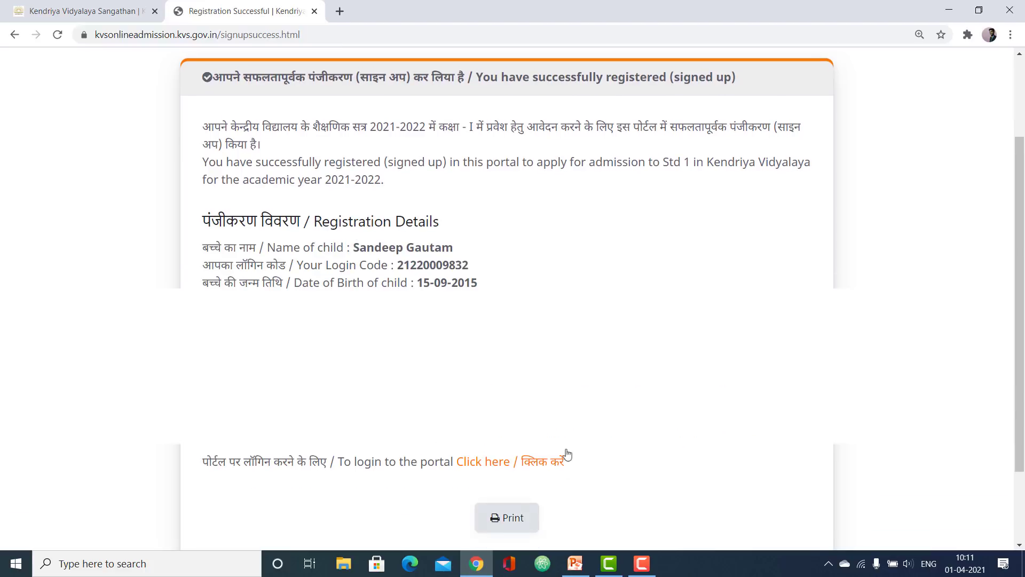
pyautogui.click(551, 519)
pyautogui.click(513, 521)
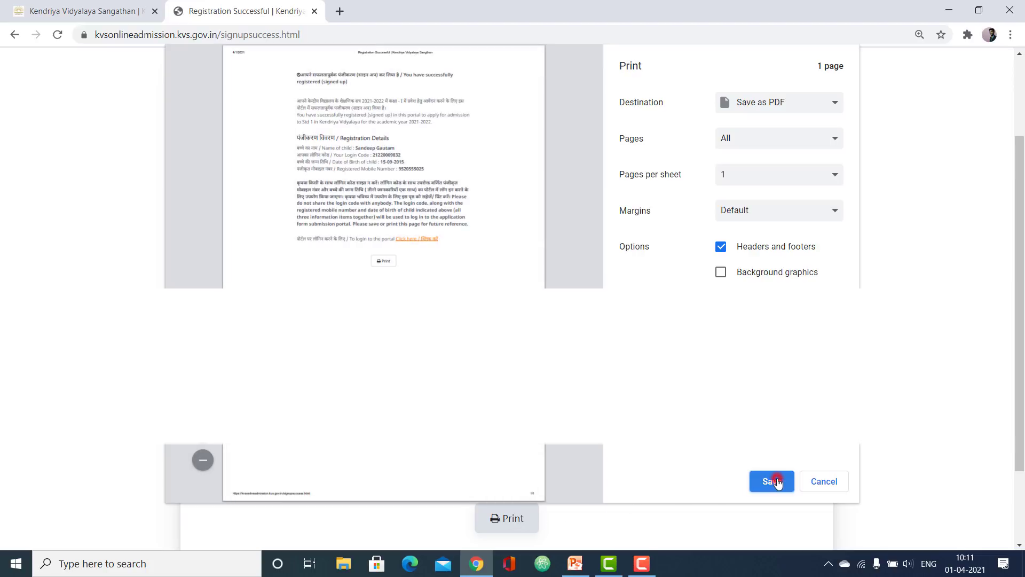
pyautogui.click(776, 480)
pyautogui.click(394, 293)
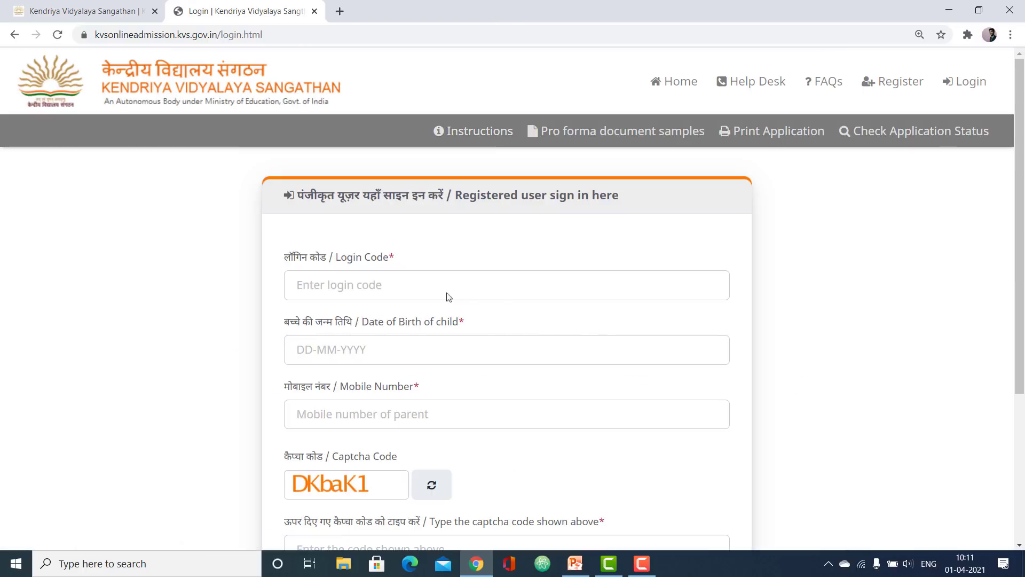
# Open the saved Registration Successful PDF from the desktop in Microsoft Edge.
pyautogui.click(429, 289)
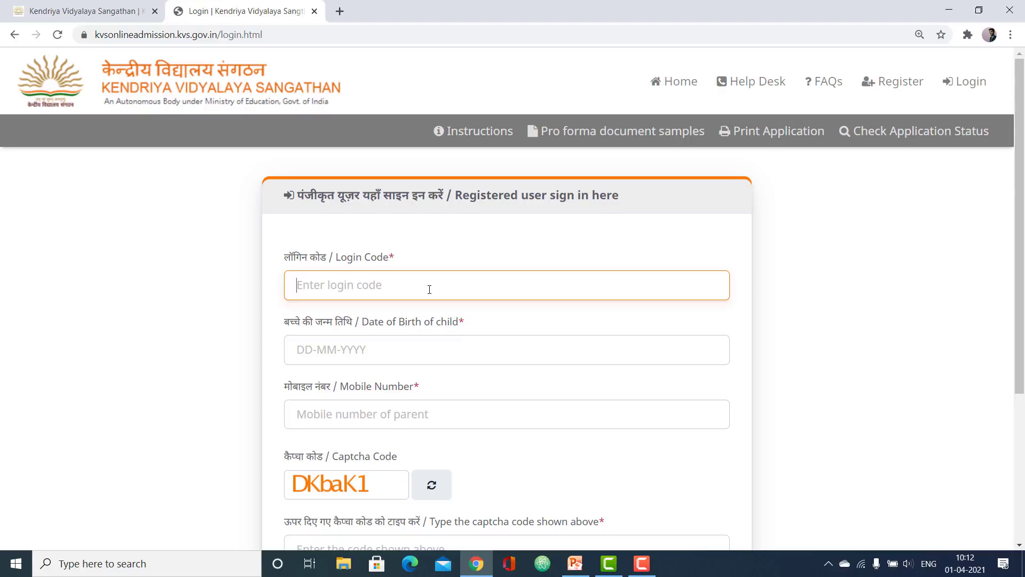
pyautogui.click(950, 9)
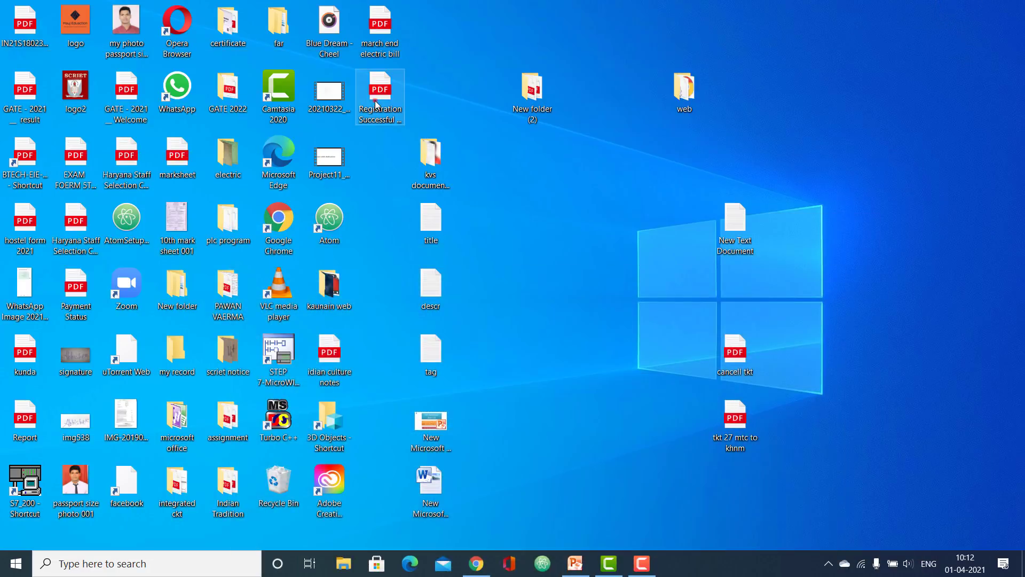
pyautogui.click(377, 109)
pyautogui.doubleClick(377, 110)
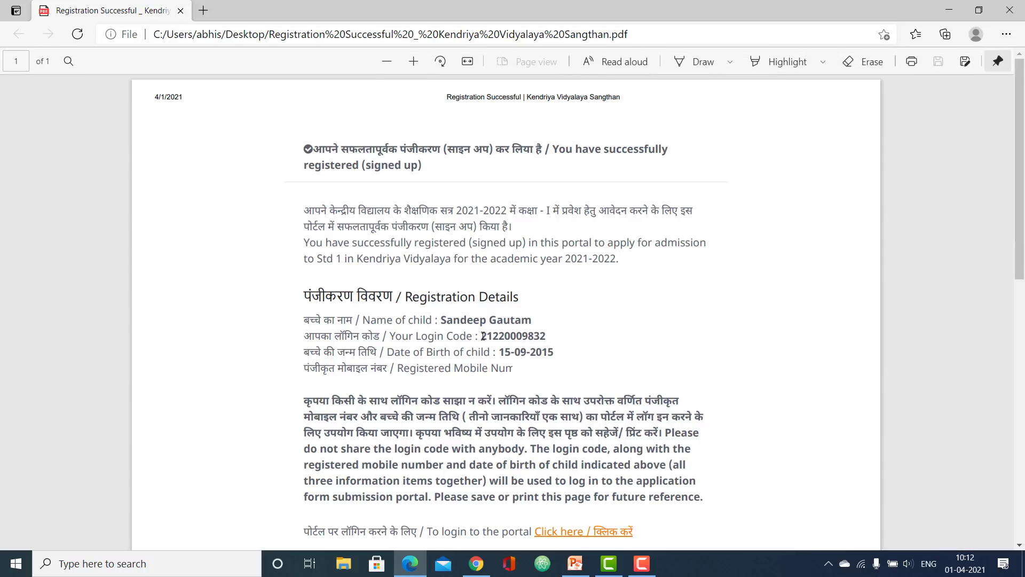
# Select the login code in the PDF and return to the portal's login code field.
pyautogui.moveTo(483, 337); pyautogui.dragTo(551, 338)
pyautogui.click(550, 337)
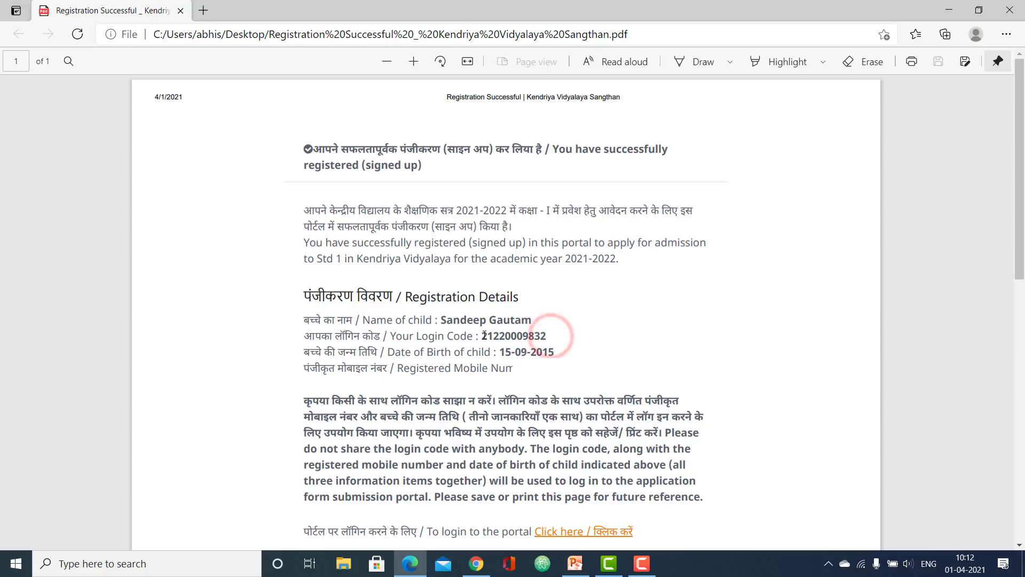
pyautogui.moveTo(482, 337); pyautogui.dragTo(546, 338)
pyautogui.hotkey('ctrl', 'c')
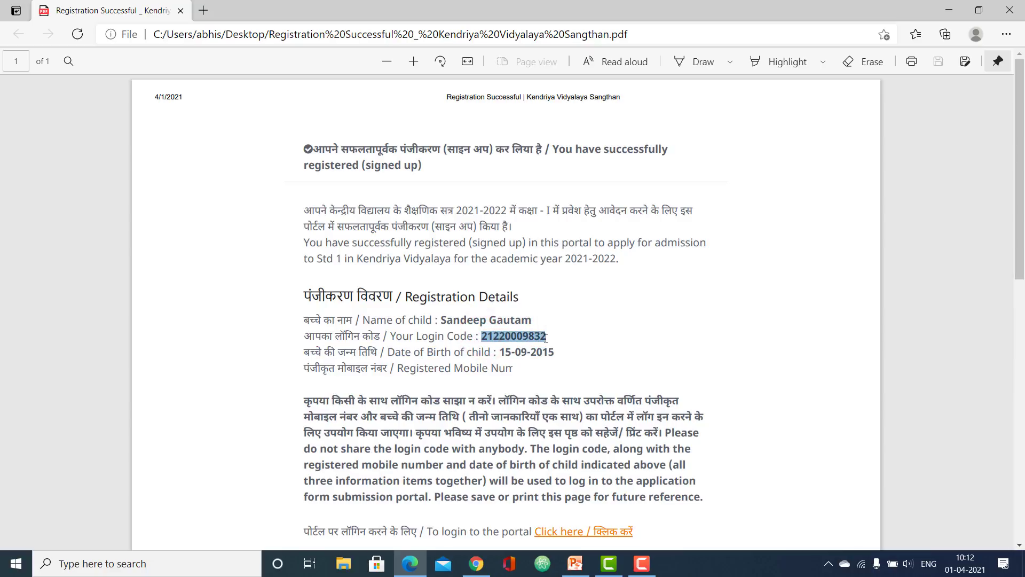
pyautogui.click(643, 564)
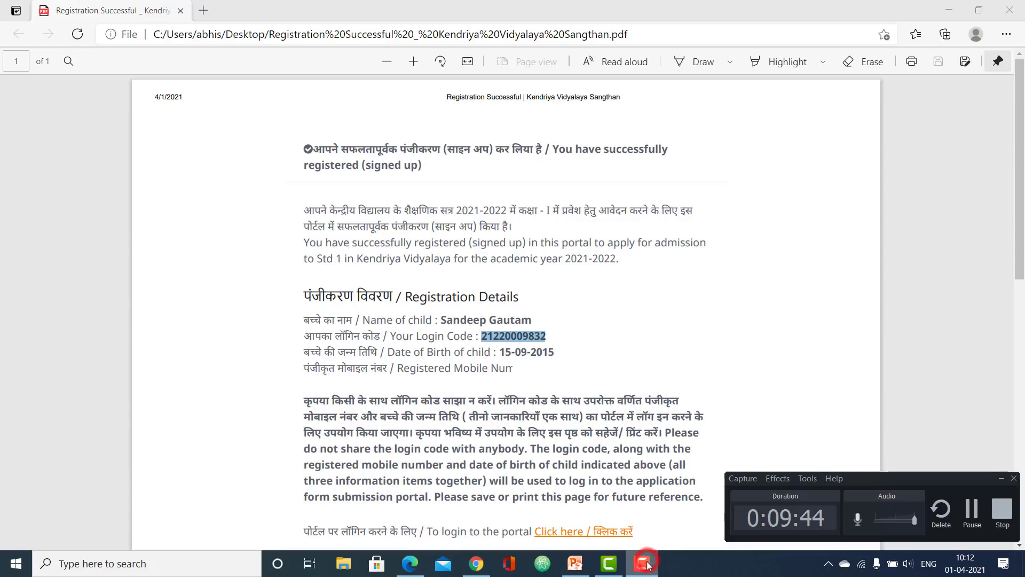
pyautogui.click(646, 564)
pyautogui.click(476, 563)
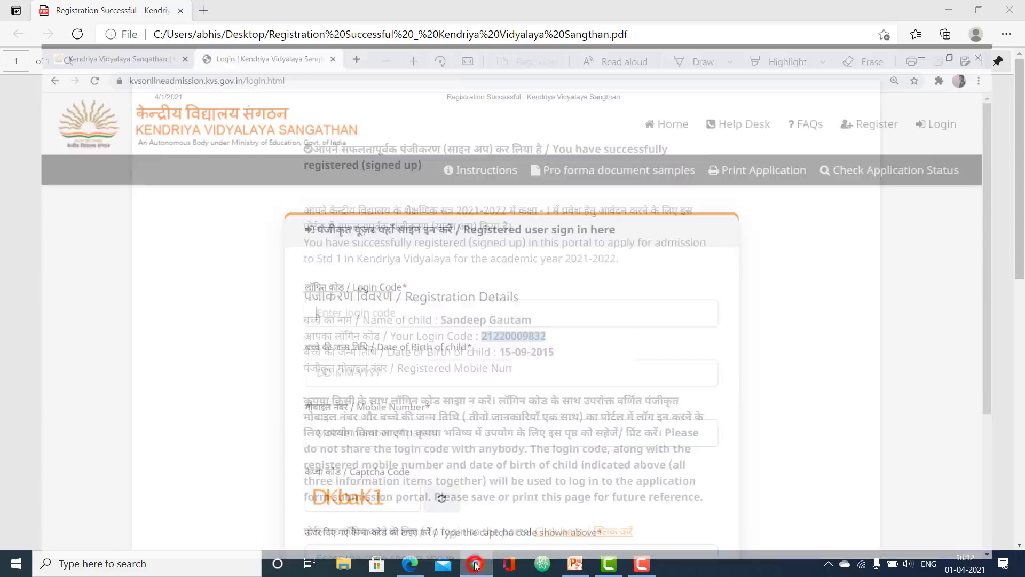
pyautogui.click(402, 283)
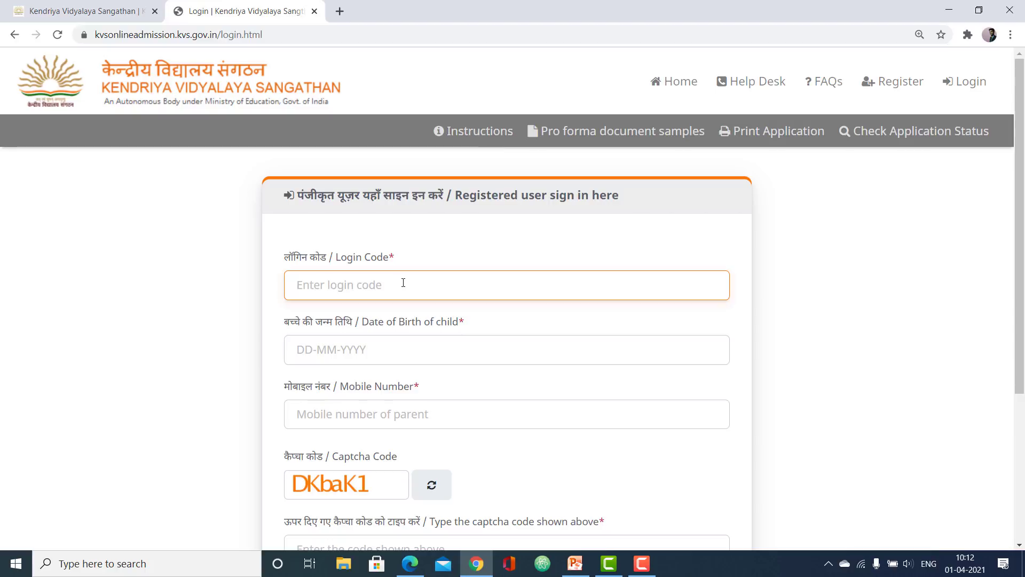
# Paste the login code and pick the birth date 15-09-2015 in the calendar.
pyautogui.hotkey('ctrl', 'v')
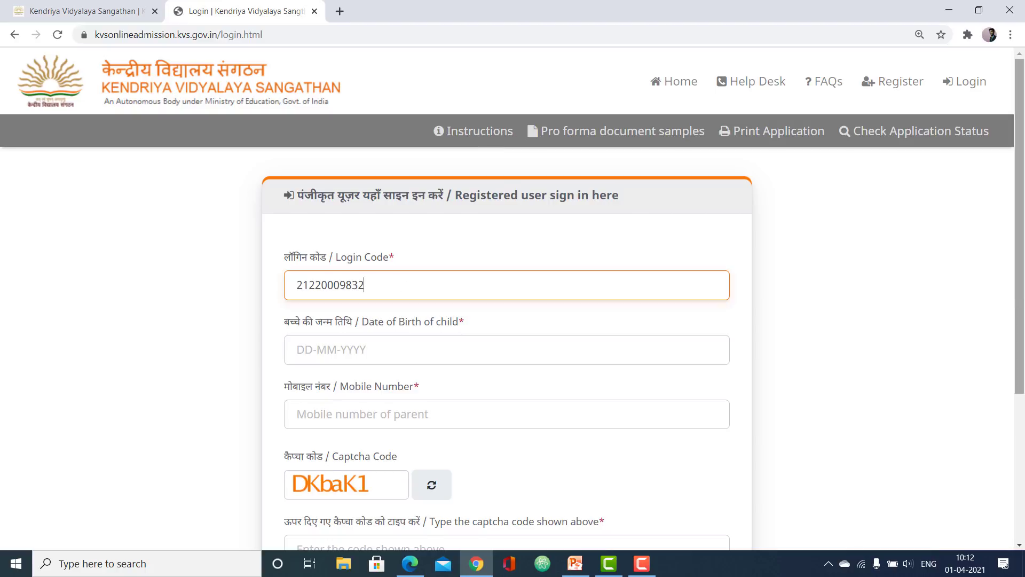
pyautogui.moveTo(1023, 301); pyautogui.dragTo(1023, 417)
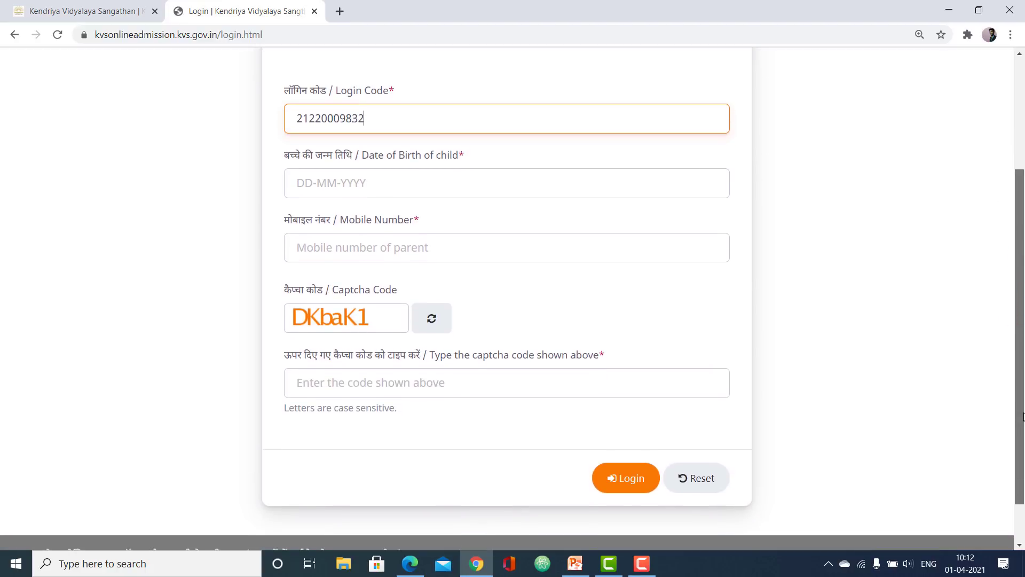
pyautogui.click(347, 186)
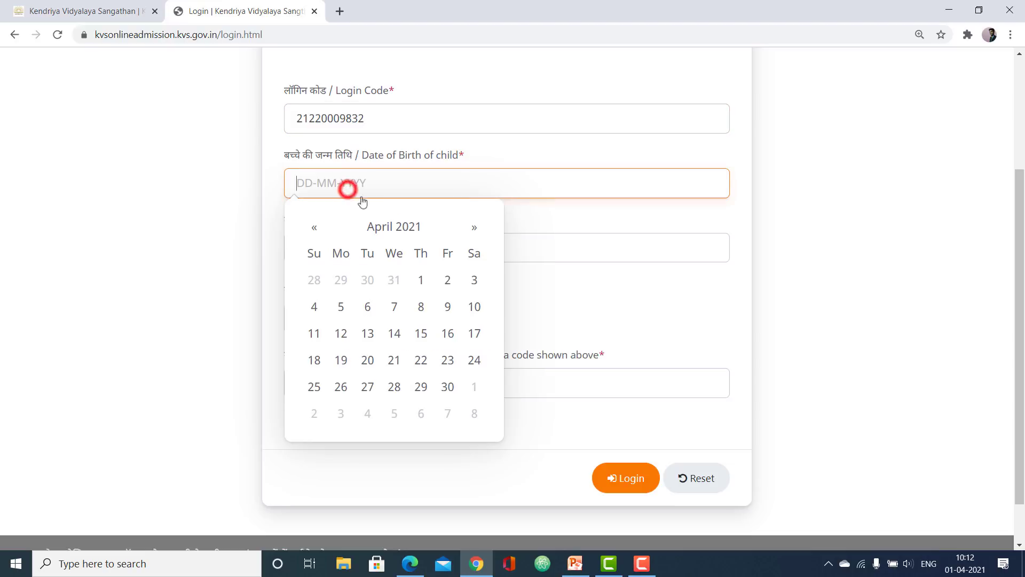
pyautogui.click(423, 231)
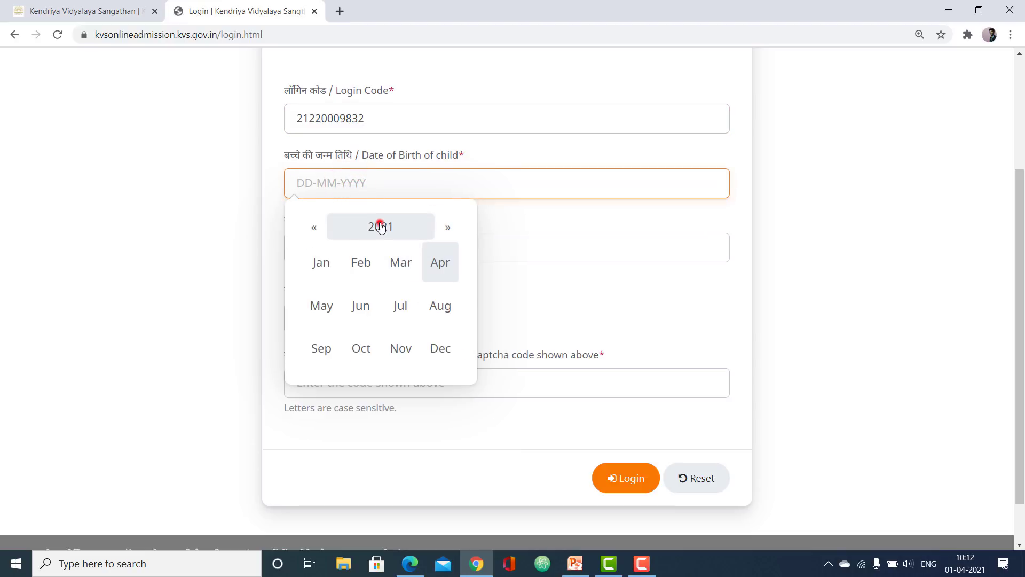
pyautogui.click(381, 227)
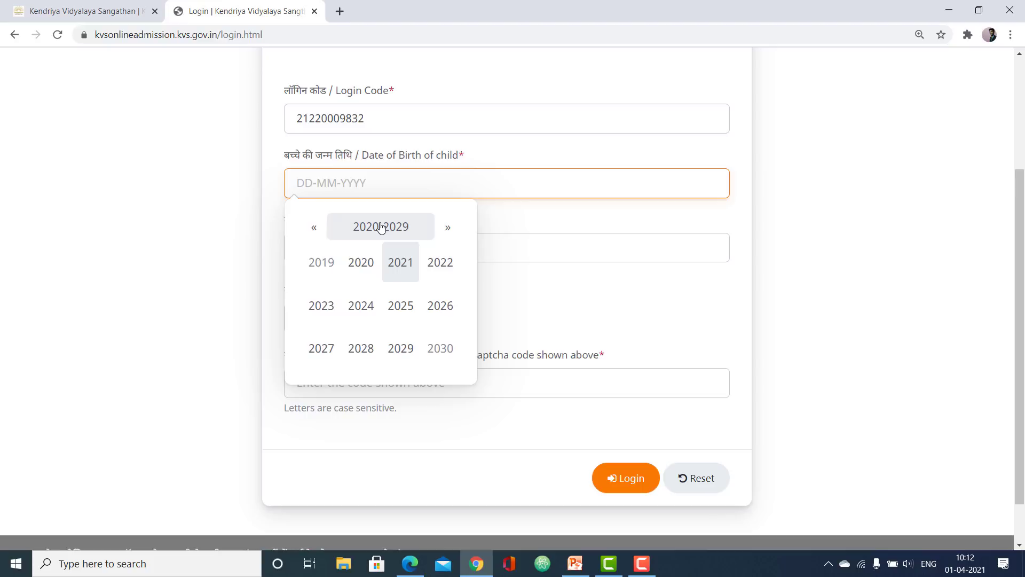
pyautogui.click(315, 228)
pyautogui.click(316, 228)
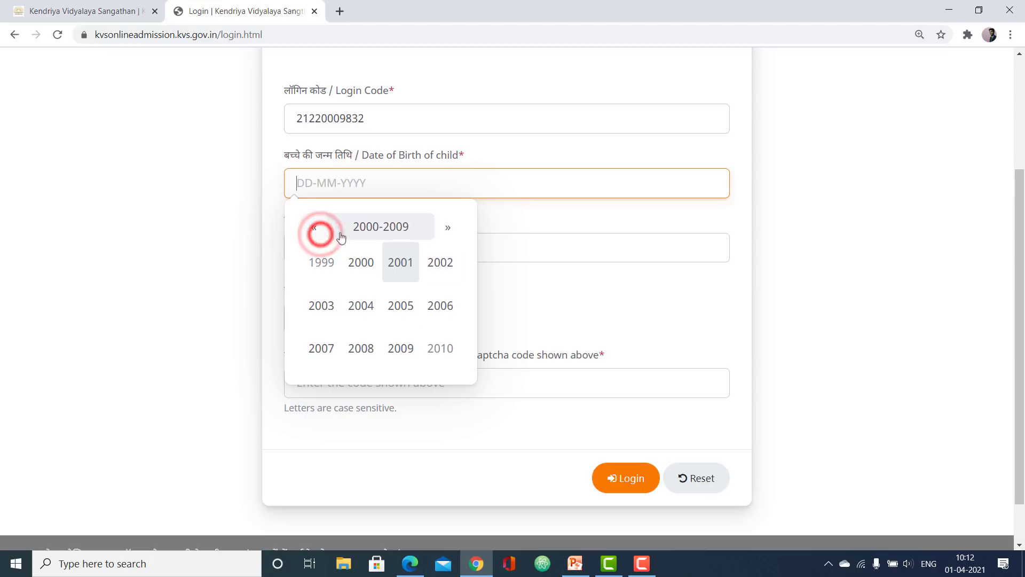
pyautogui.click(442, 227)
pyautogui.click(400, 304)
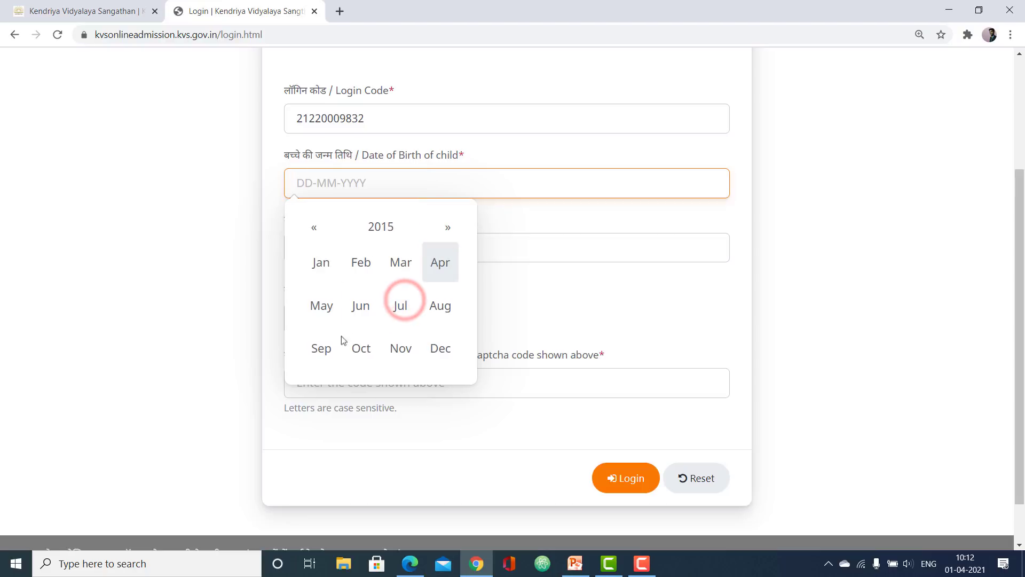
pyautogui.click(321, 348)
pyautogui.click(368, 332)
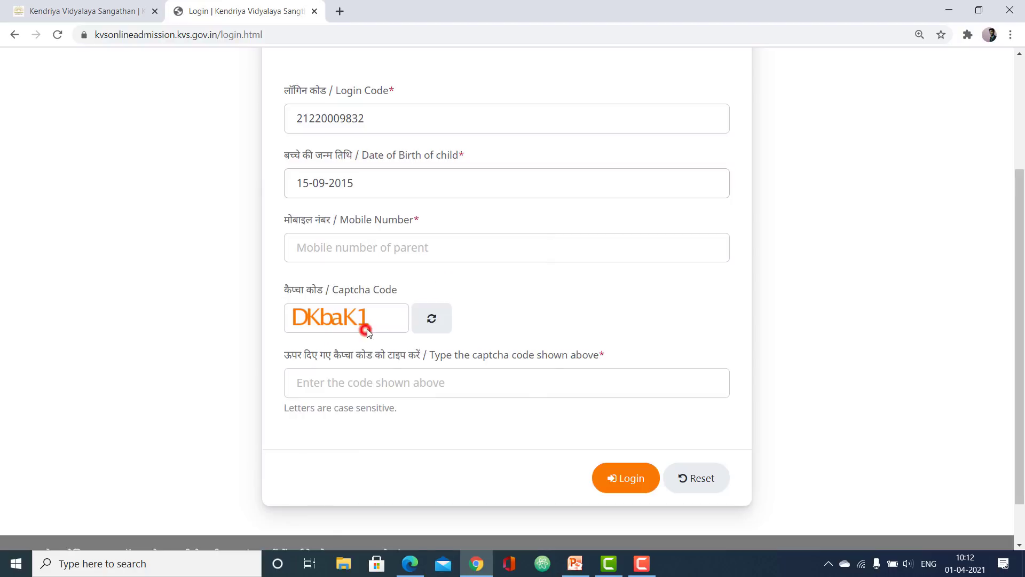
# Enter the parent's mobile number and the captcha answer, then log in.
pyautogui.click(444, 245)
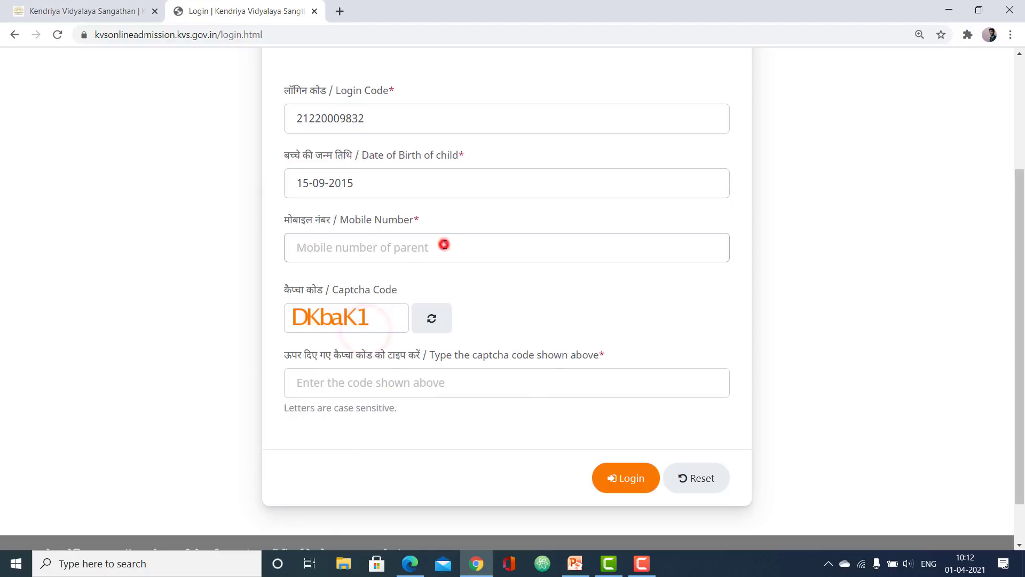
pyautogui.click(471, 297)
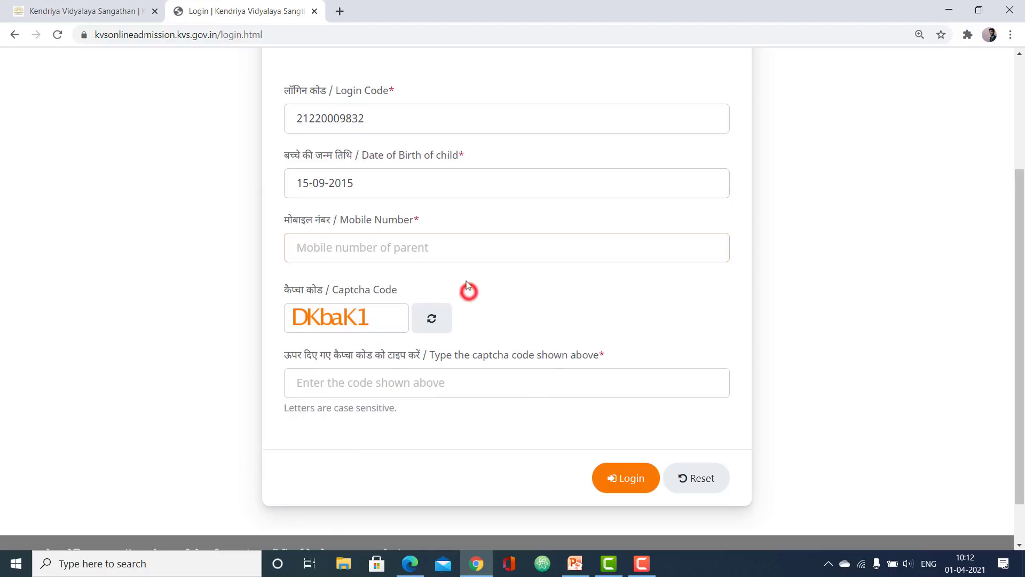
pyautogui.click(464, 252)
pyautogui.write('95')
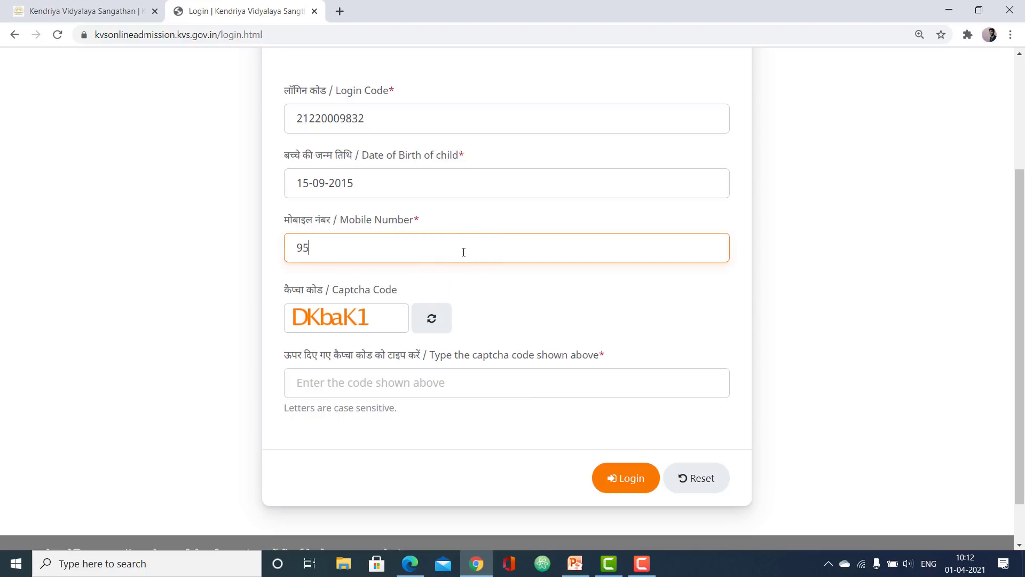
pyautogui.write('60')
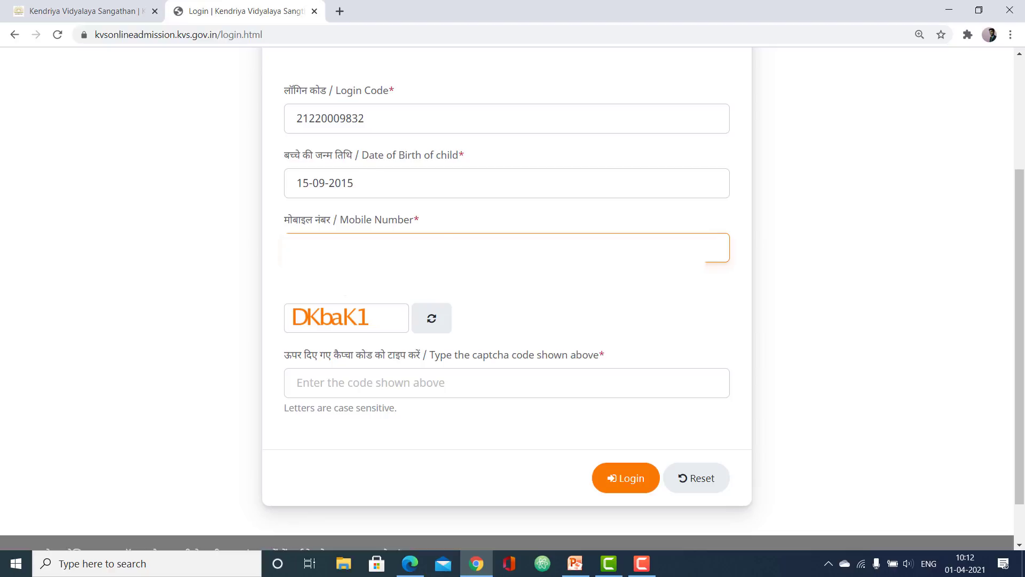
pyautogui.click(422, 384)
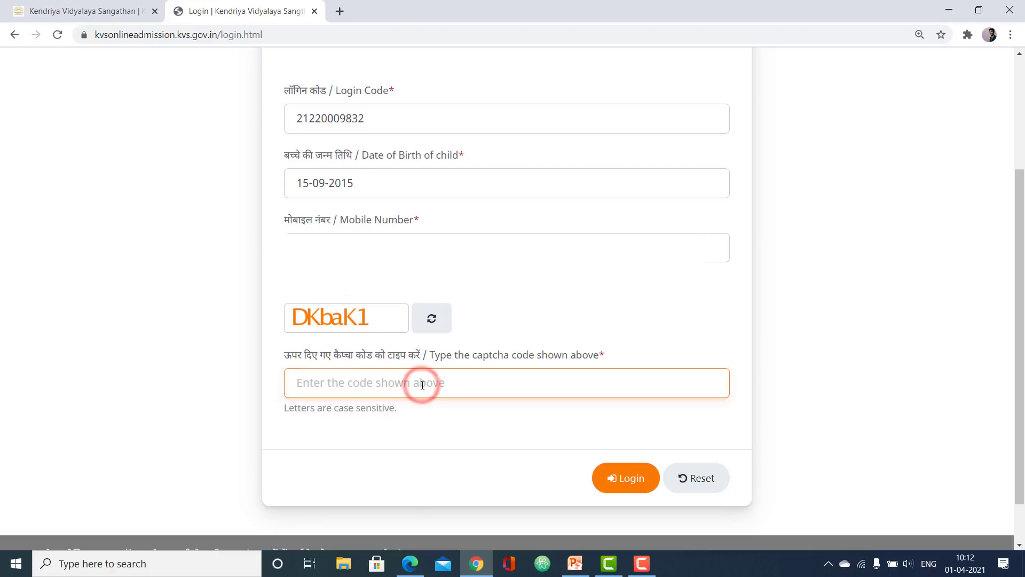
pyautogui.write('DK')
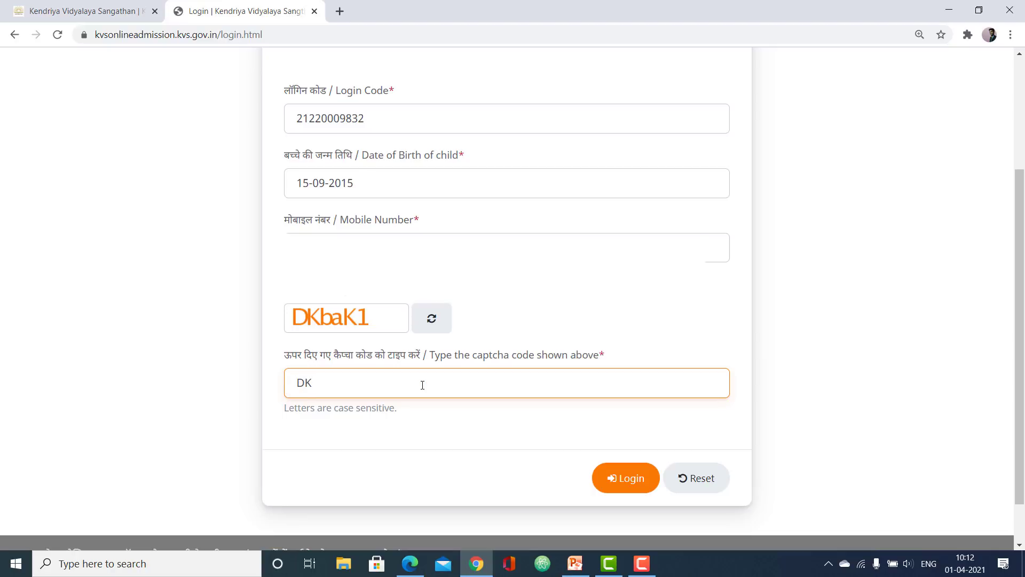
pyautogui.write('baK1')
pyautogui.click(648, 486)
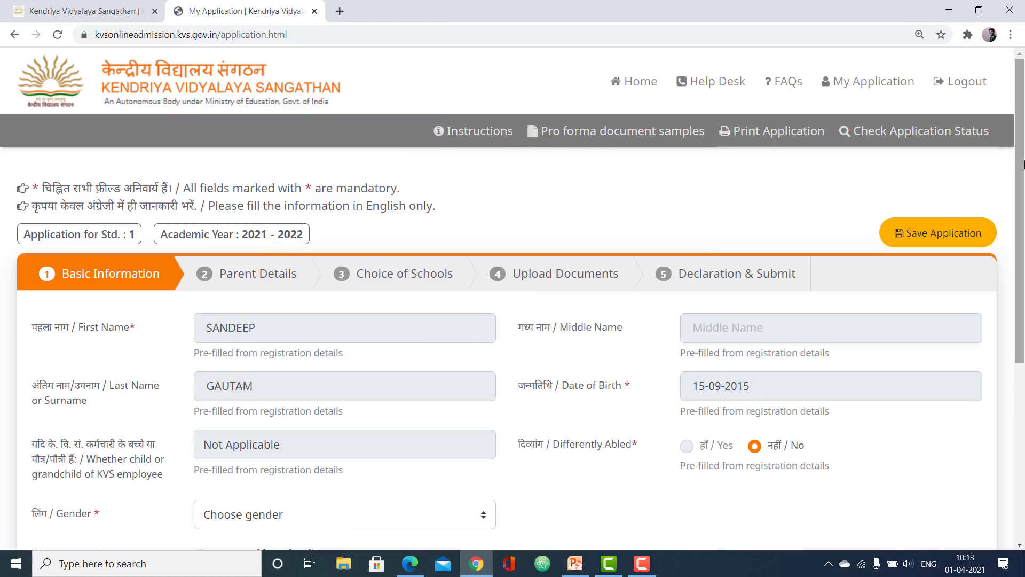
# Scroll through the Basic Information form and clear a stray text selection.
pyautogui.moveTo(1024, 160)
pyautogui.mouseDown()
pyautogui.moveTo(1017, 295)
pyautogui.moveTo(1024, 164)
pyautogui.mouseUp()
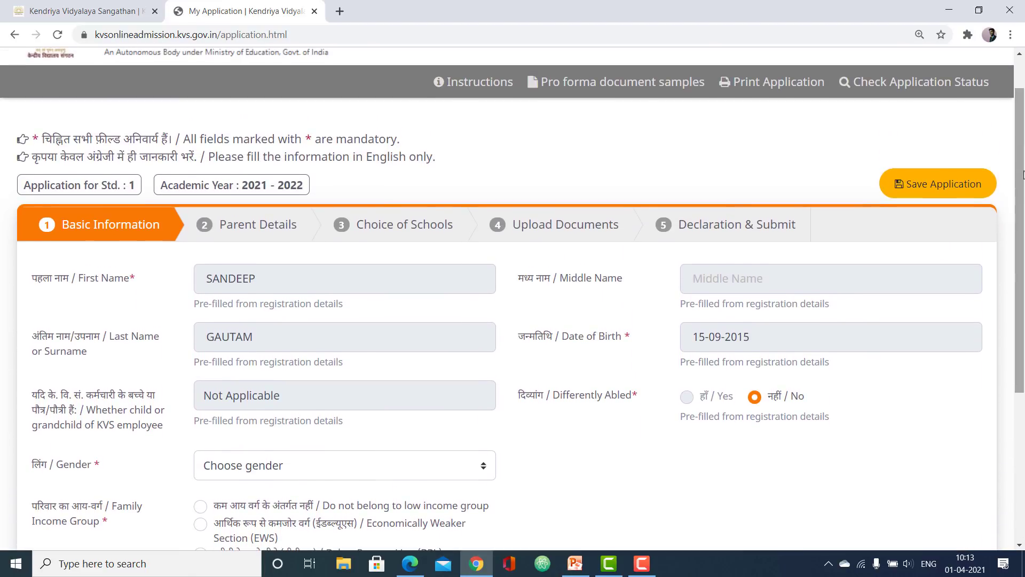
pyautogui.scroll(1, 1023, 196)
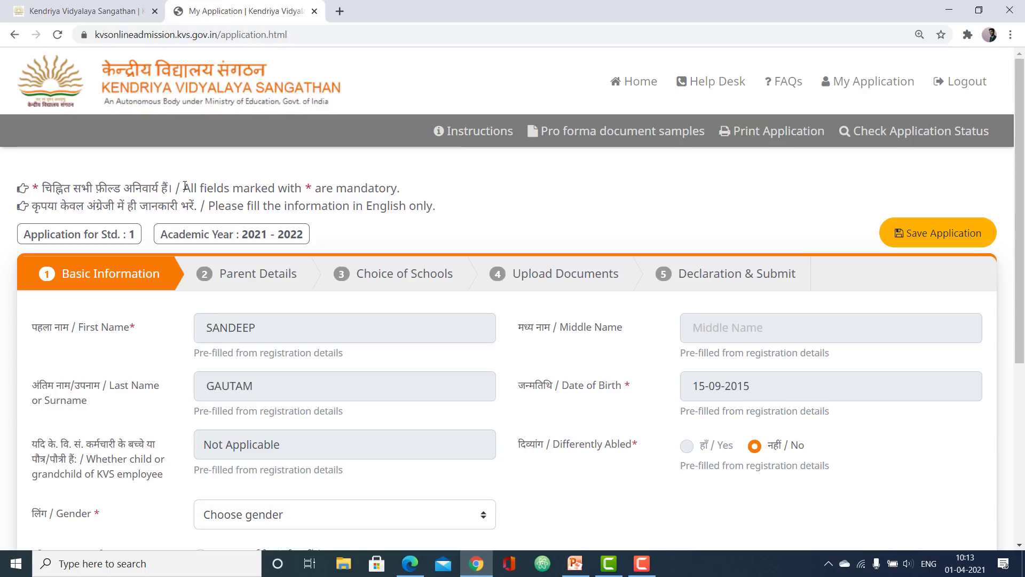
pyautogui.click(133, 334)
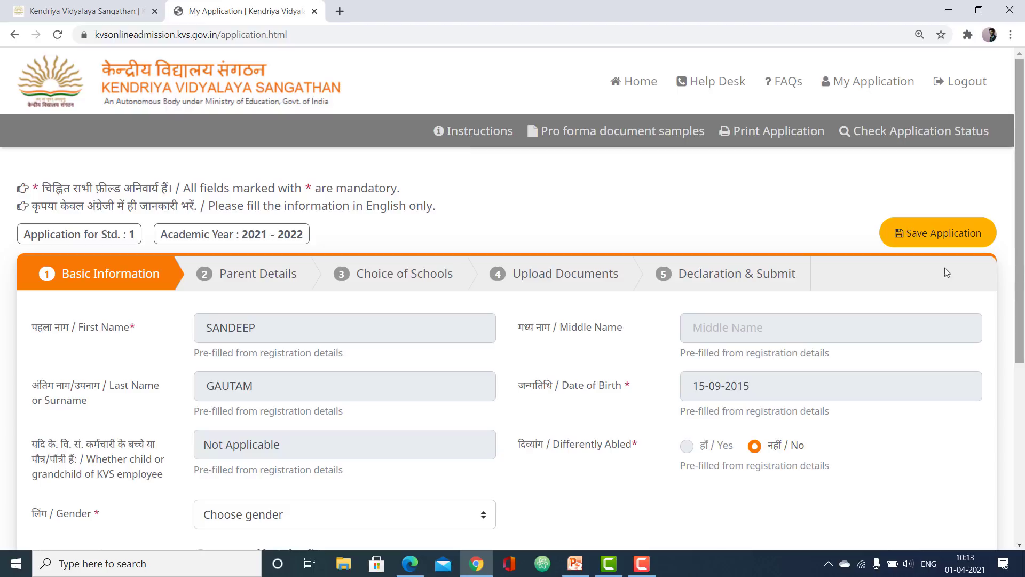
pyautogui.moveTo(1019, 263); pyautogui.dragTo(1023, 367)
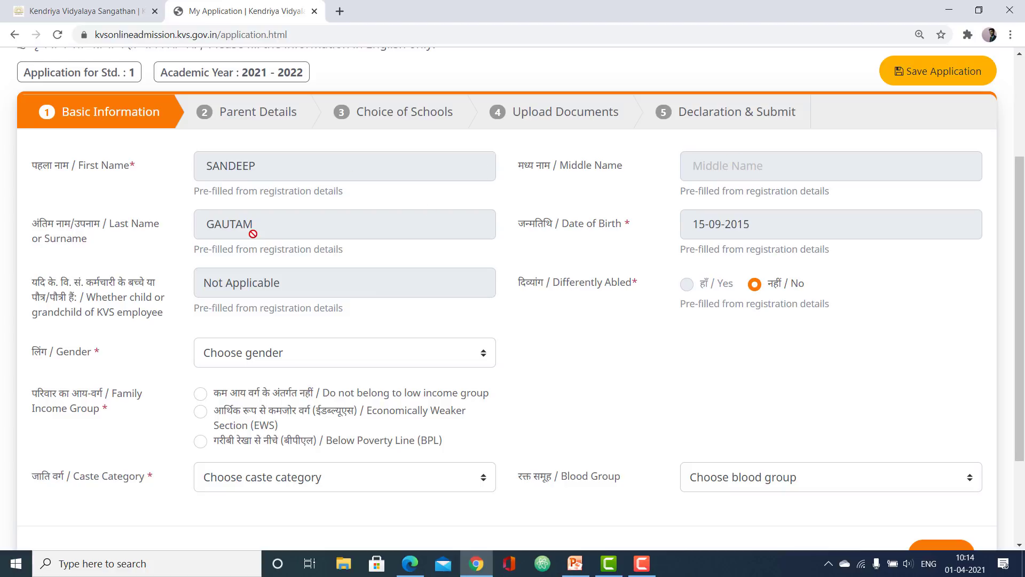
pyautogui.moveTo(745, 224); pyautogui.dragTo(750, 224)
pyautogui.click(845, 284)
pyautogui.click(1020, 279)
pyautogui.scroll(-1, 1019, 279)
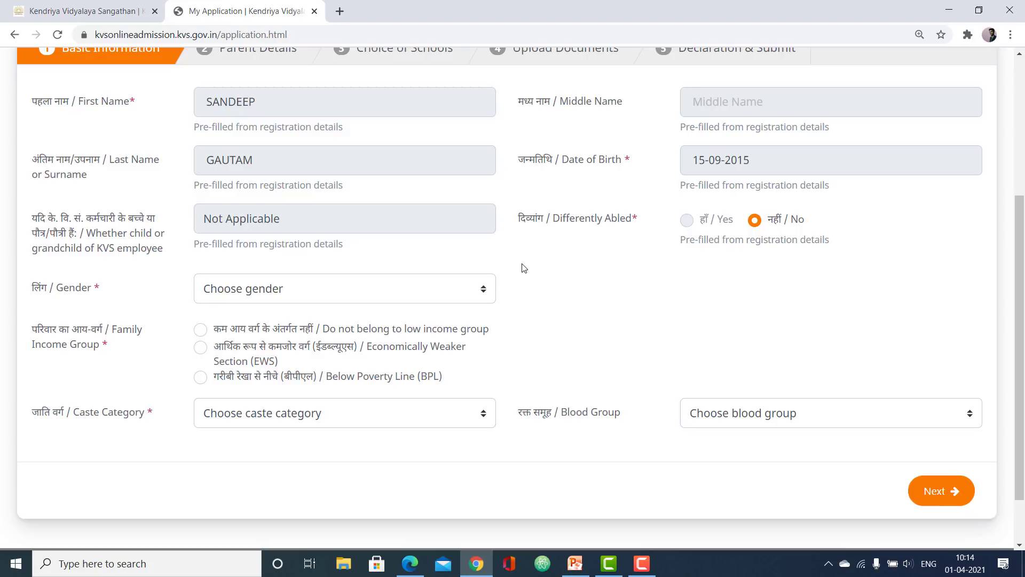
# Choose Female as the child's gender and answer Yes to Single Girl Child.
pyautogui.click(481, 288)
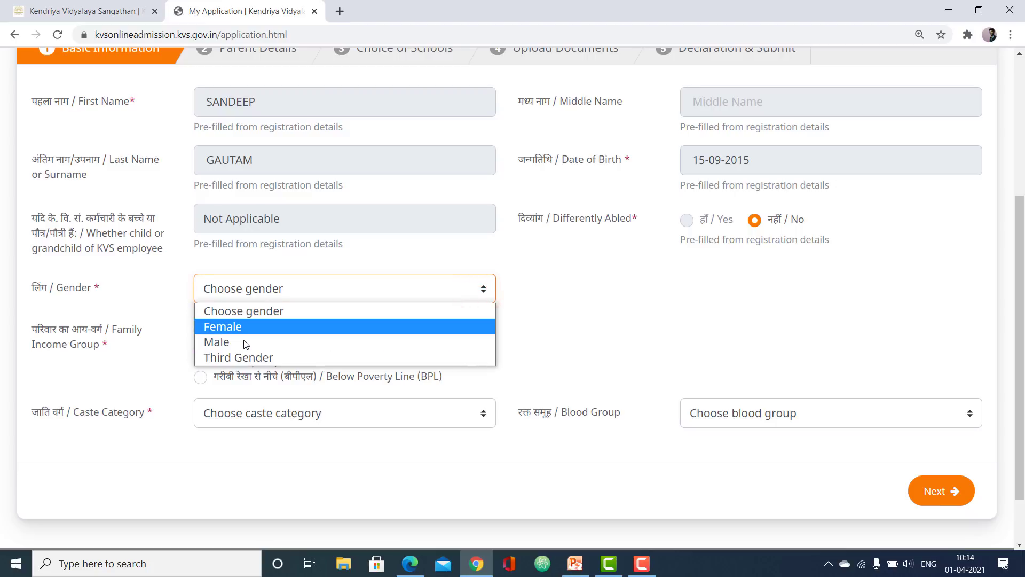
pyautogui.press('Down')
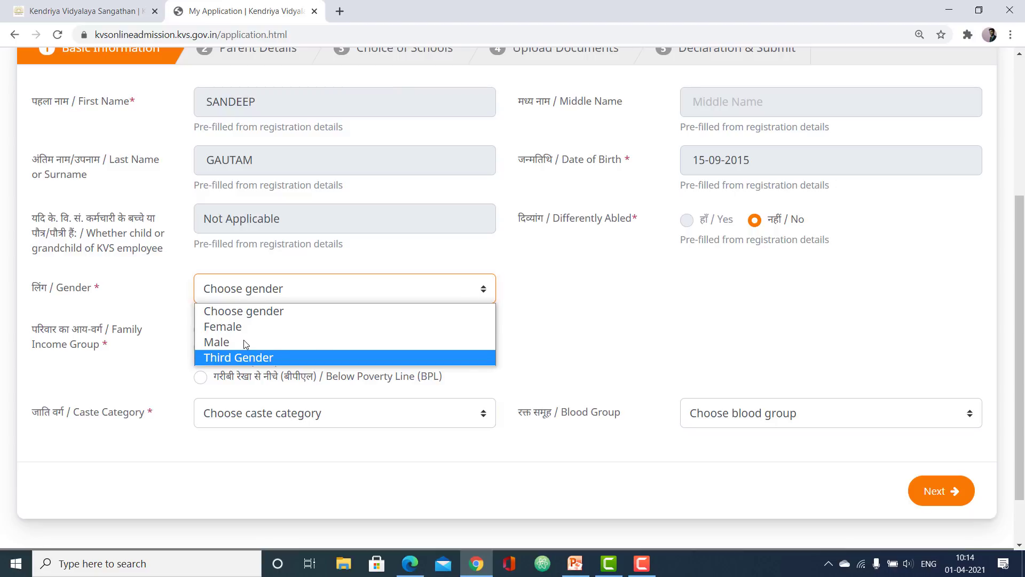
pyautogui.press('Up')
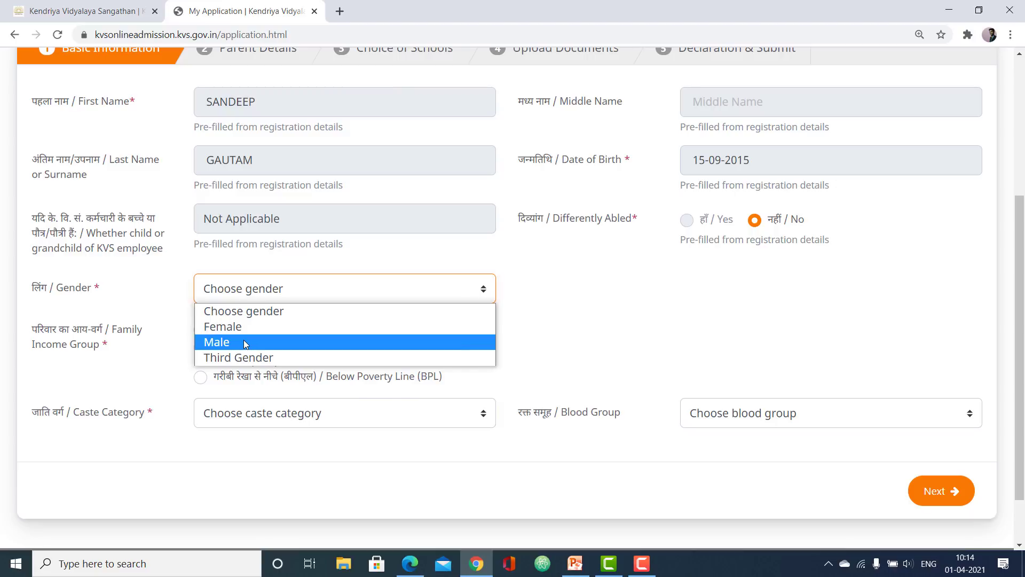
pyautogui.press('Up')
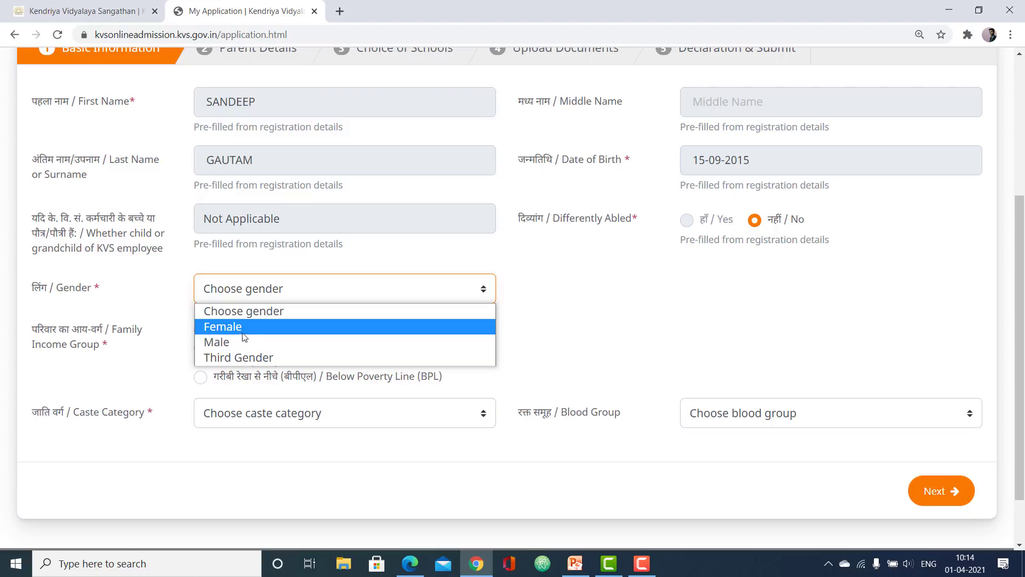
pyautogui.click(242, 327)
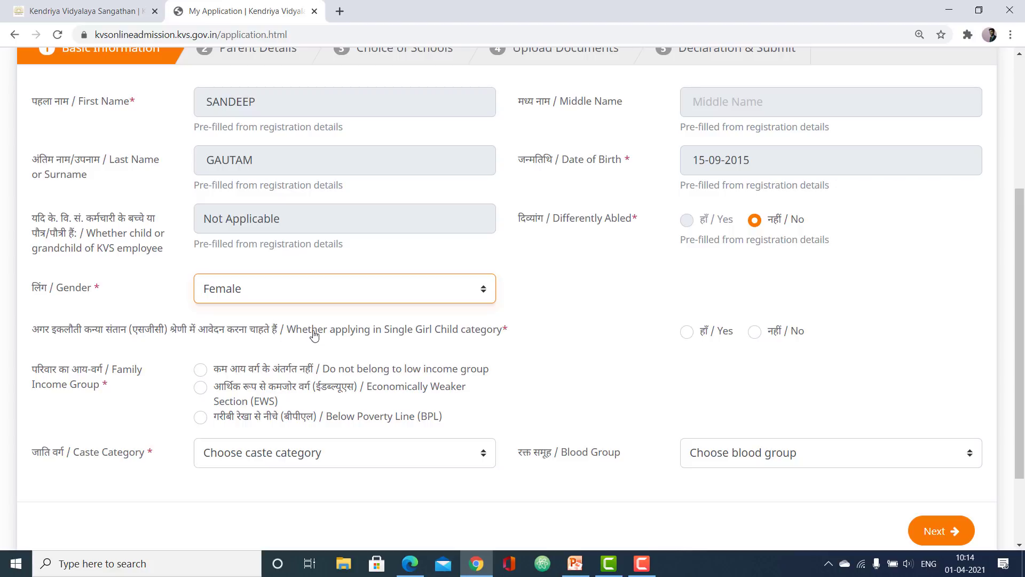
pyautogui.click(559, 291)
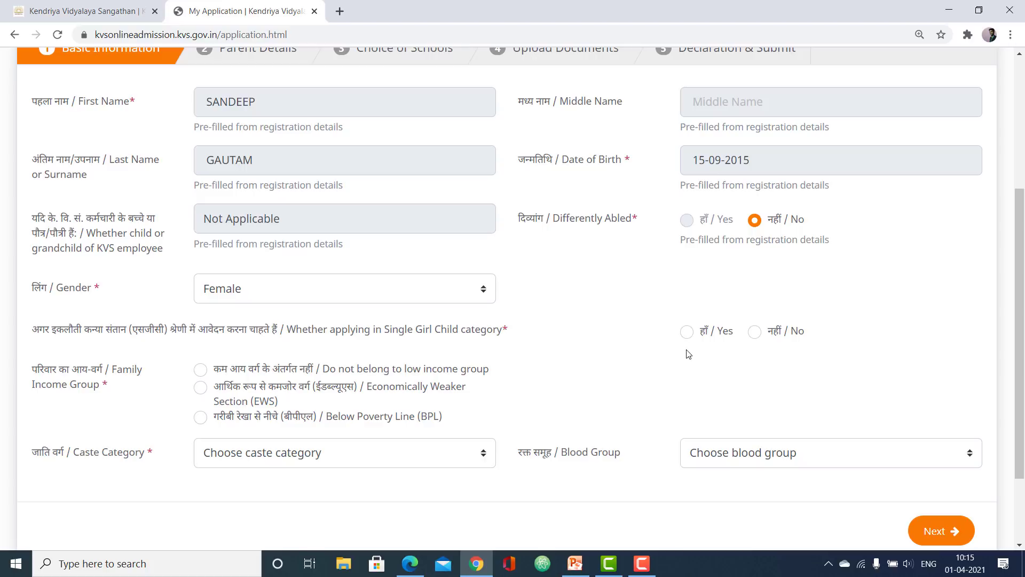
pyautogui.click(753, 344)
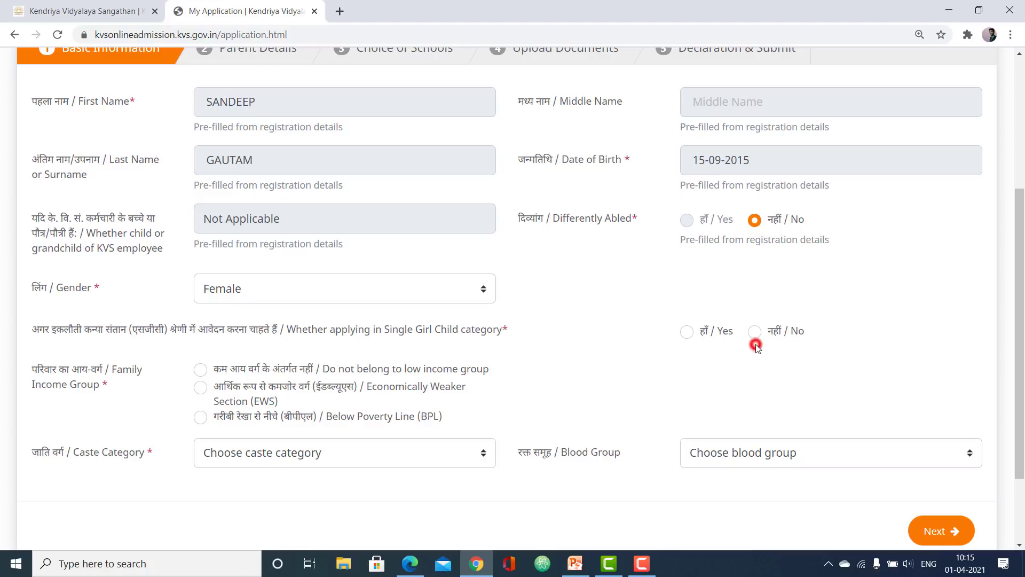
pyautogui.click(688, 334)
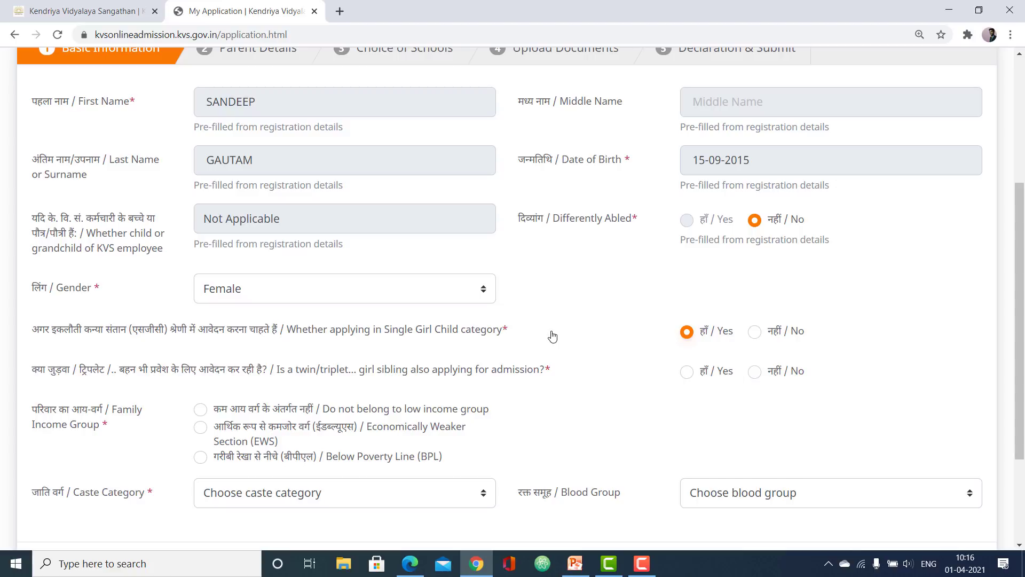
# Switch the child's gender from Female back to Male.
pyautogui.click(482, 291)
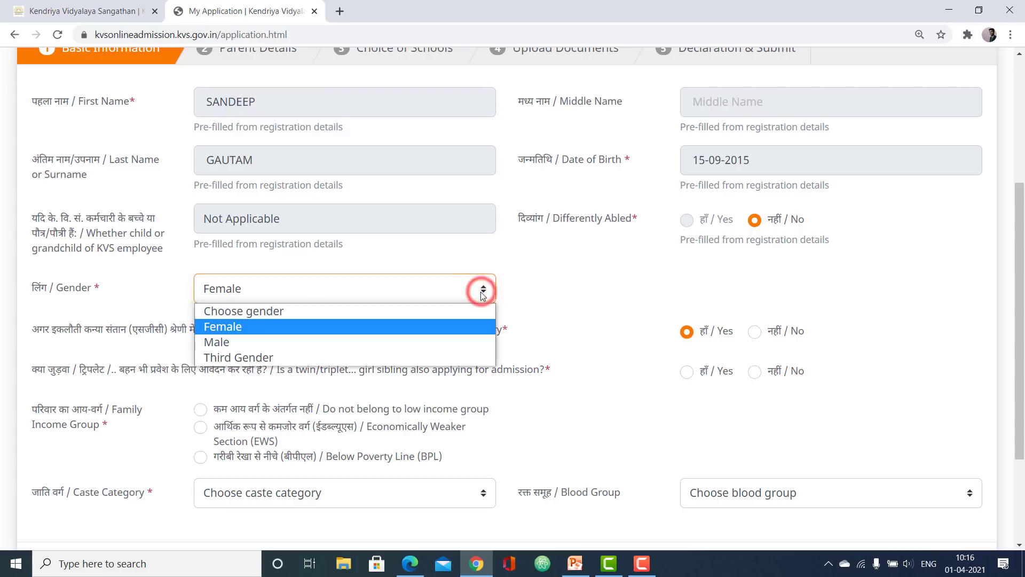
pyautogui.click(409, 342)
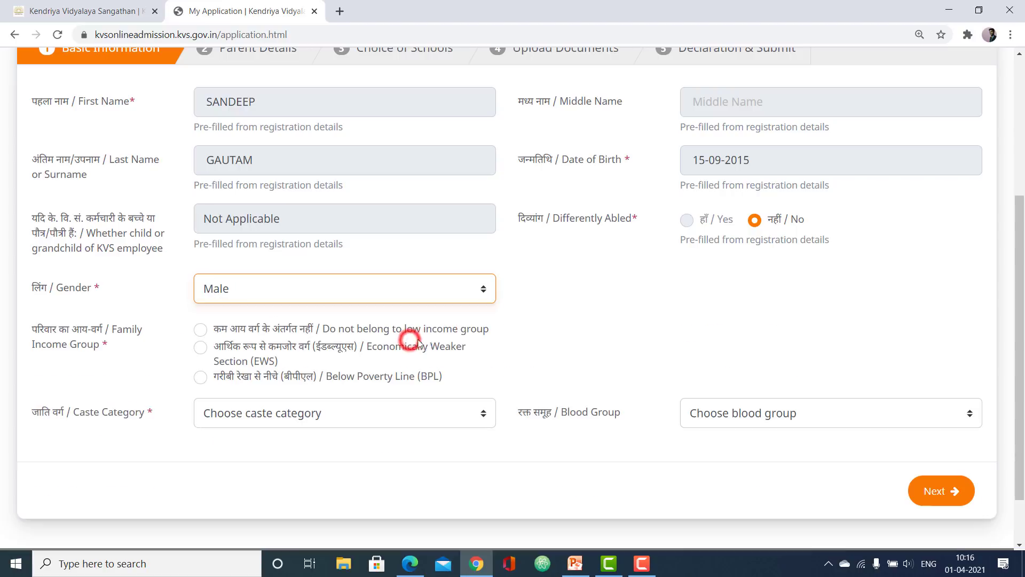
pyautogui.click(557, 331)
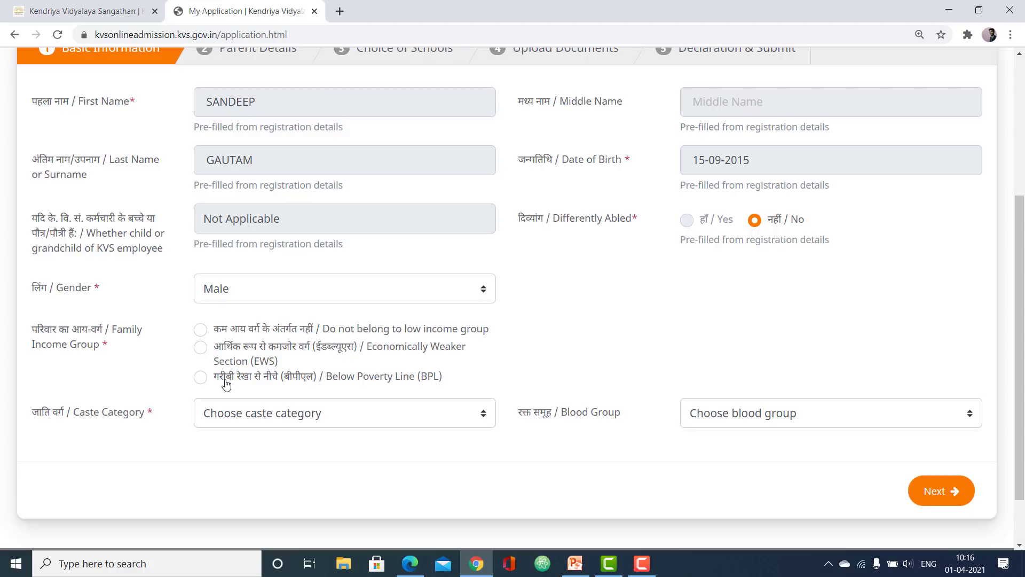
# Try the EWS and BPL options, then choose 'Do not belong to low income group'.
pyautogui.click(201, 349)
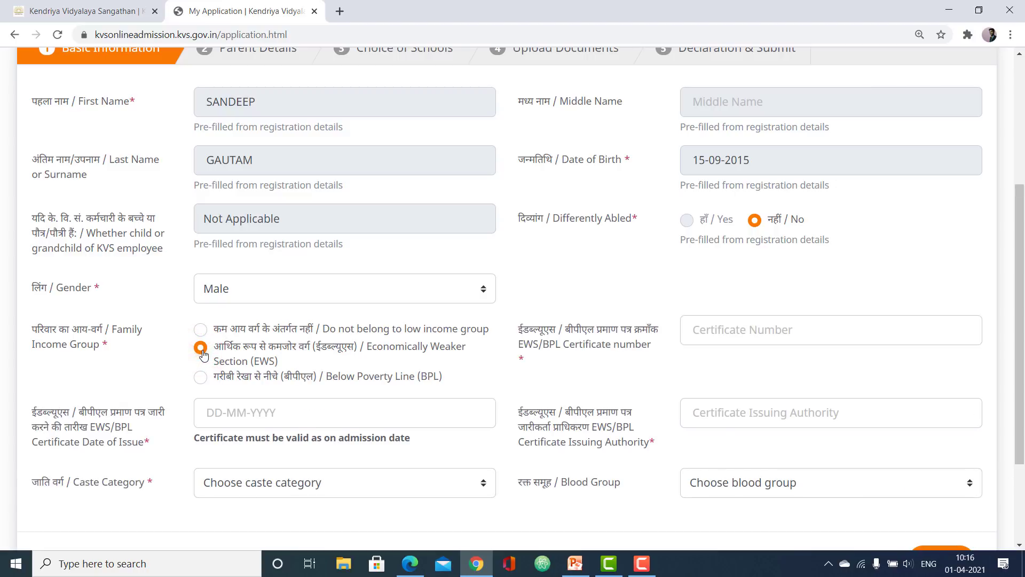
pyautogui.click(714, 335)
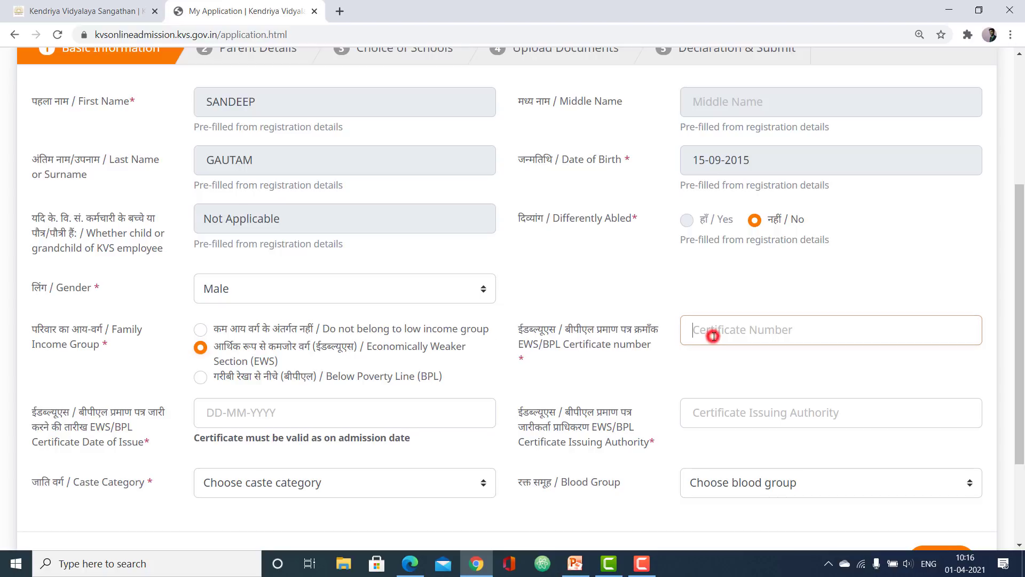
pyautogui.click(282, 422)
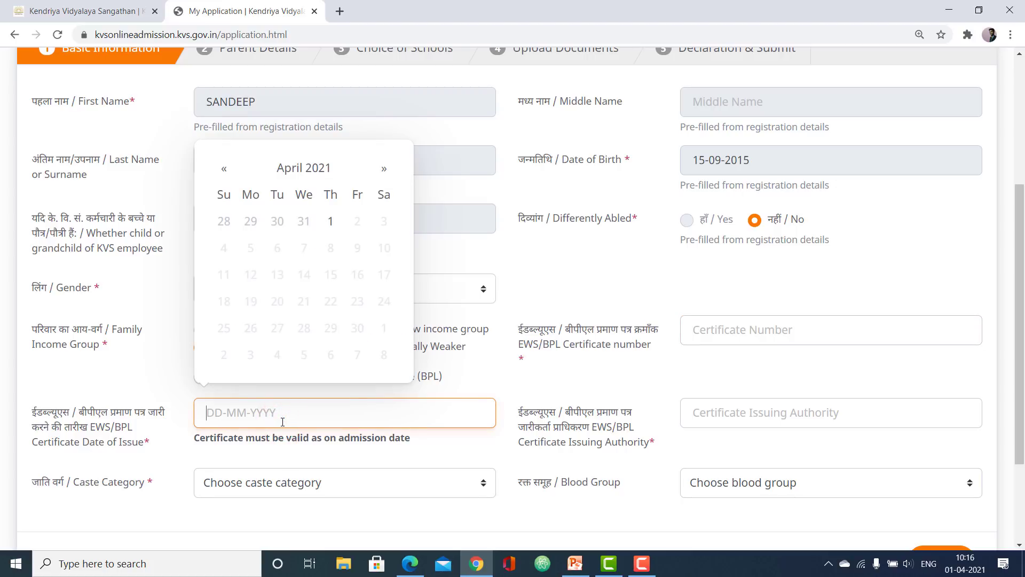
pyautogui.click(283, 421)
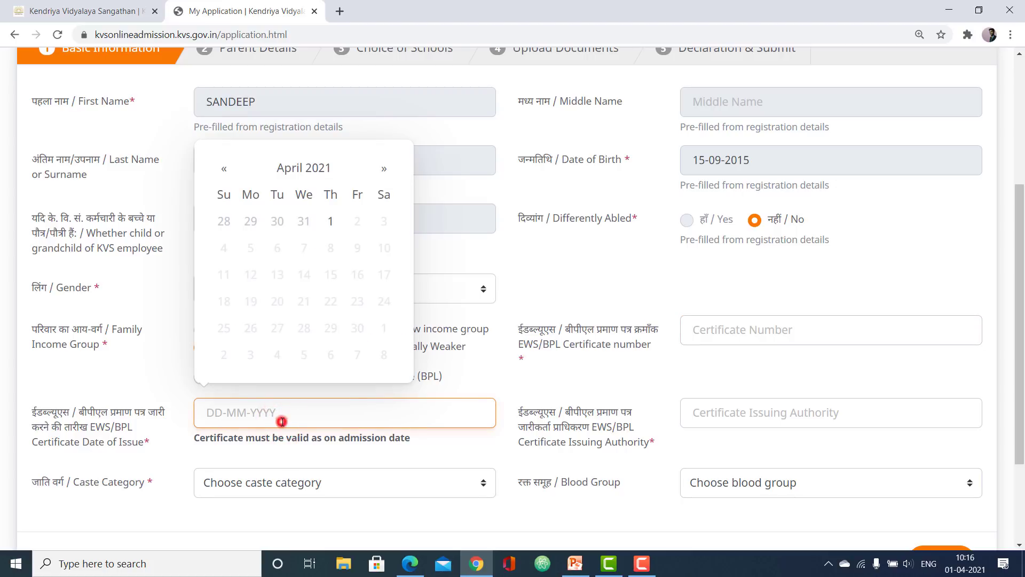
pyautogui.click(714, 421)
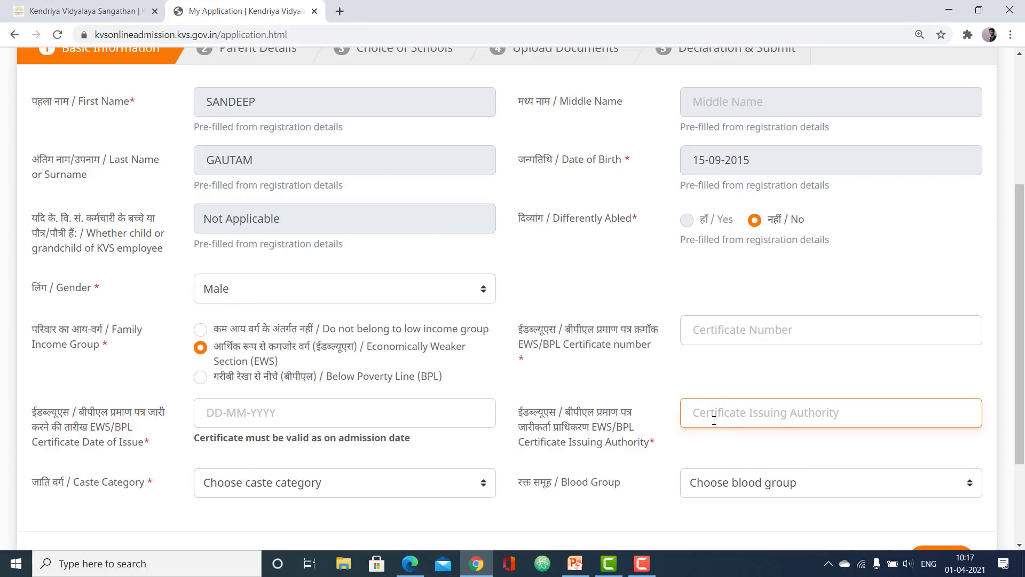
pyautogui.click(688, 383)
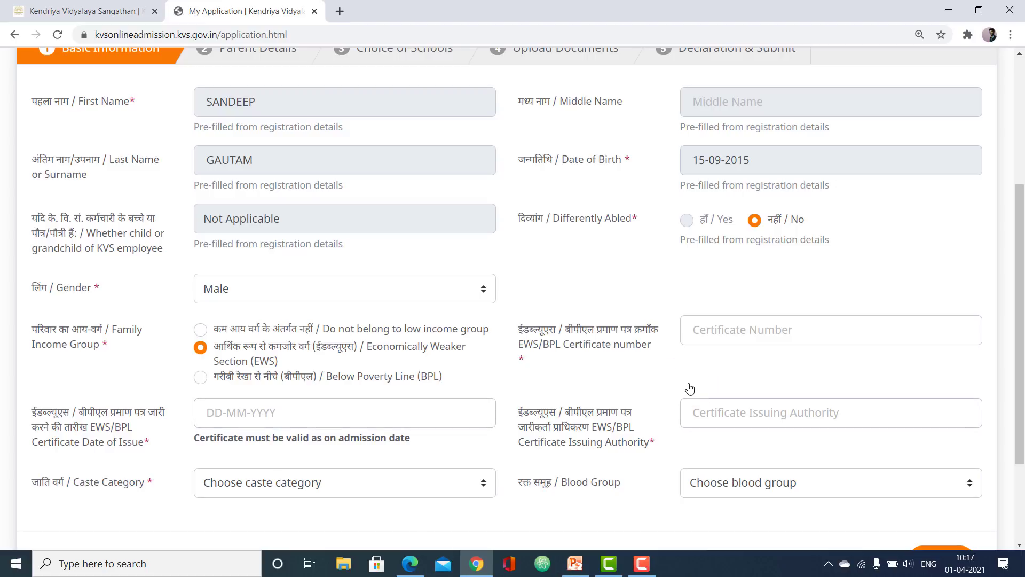
pyautogui.click(202, 378)
pyautogui.click(201, 330)
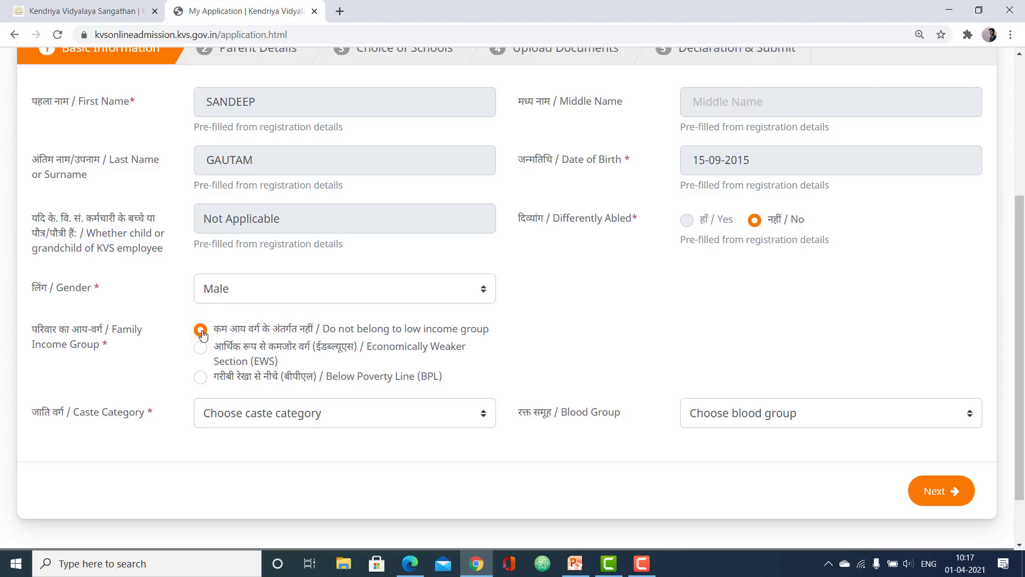
pyautogui.click(484, 416)
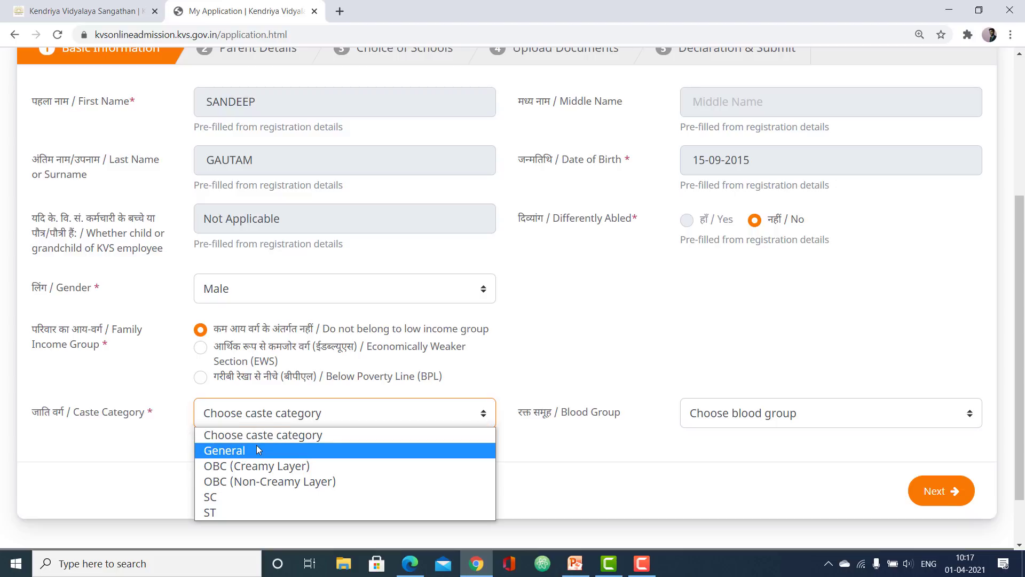
pyautogui.press('Down')
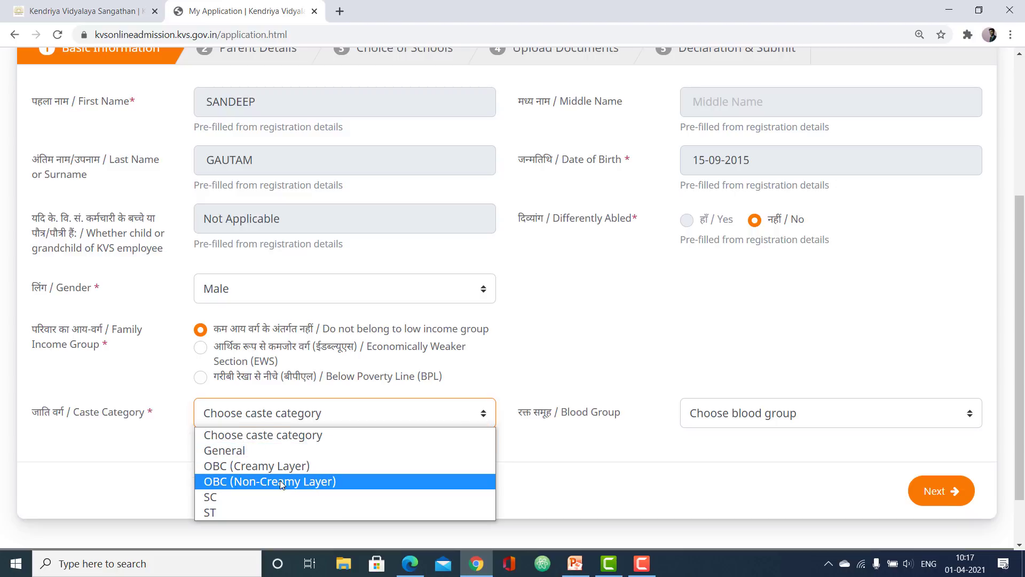
pyautogui.press('Down')
pyautogui.press('Down')
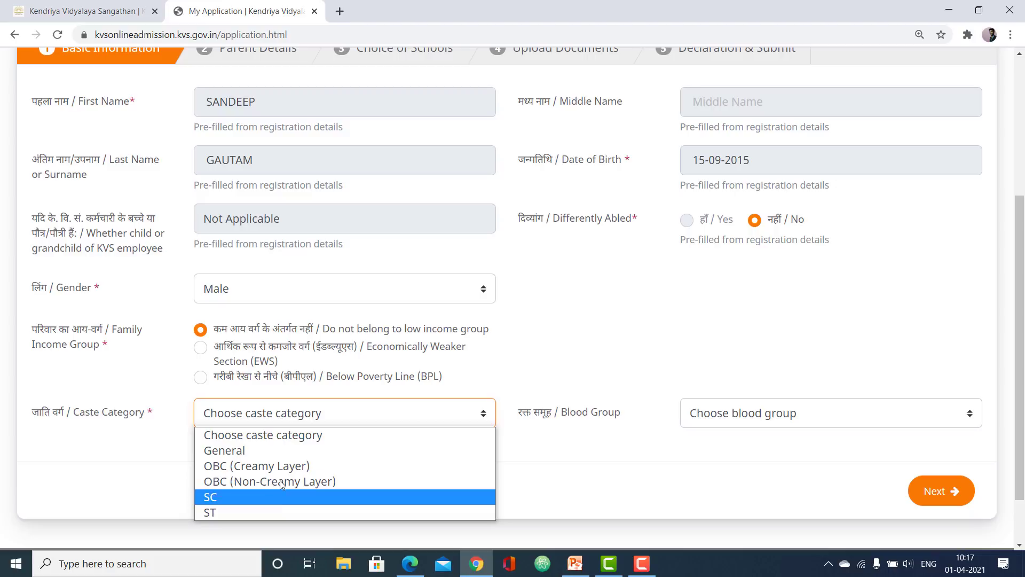
pyautogui.click(220, 495)
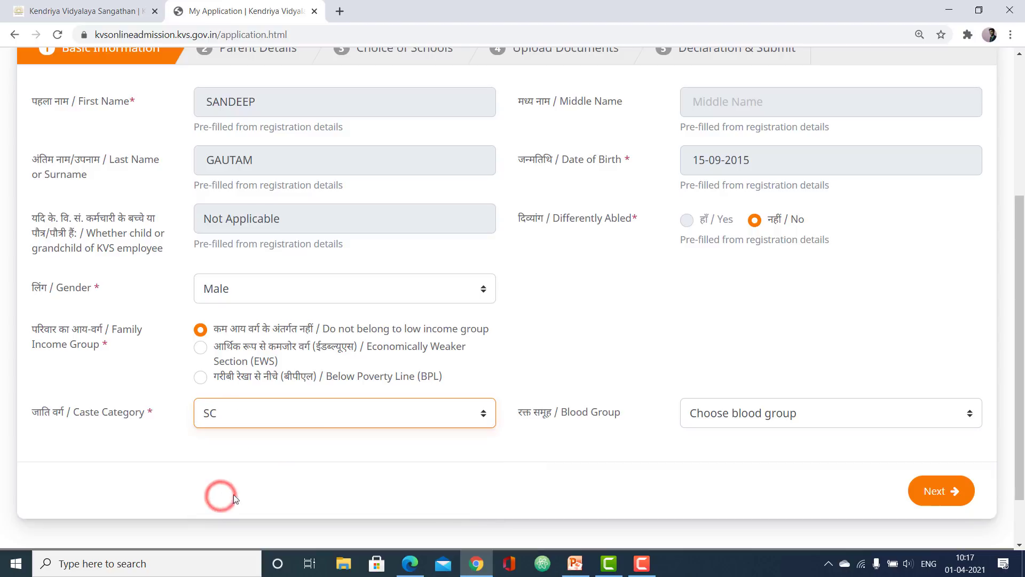
pyautogui.click(582, 460)
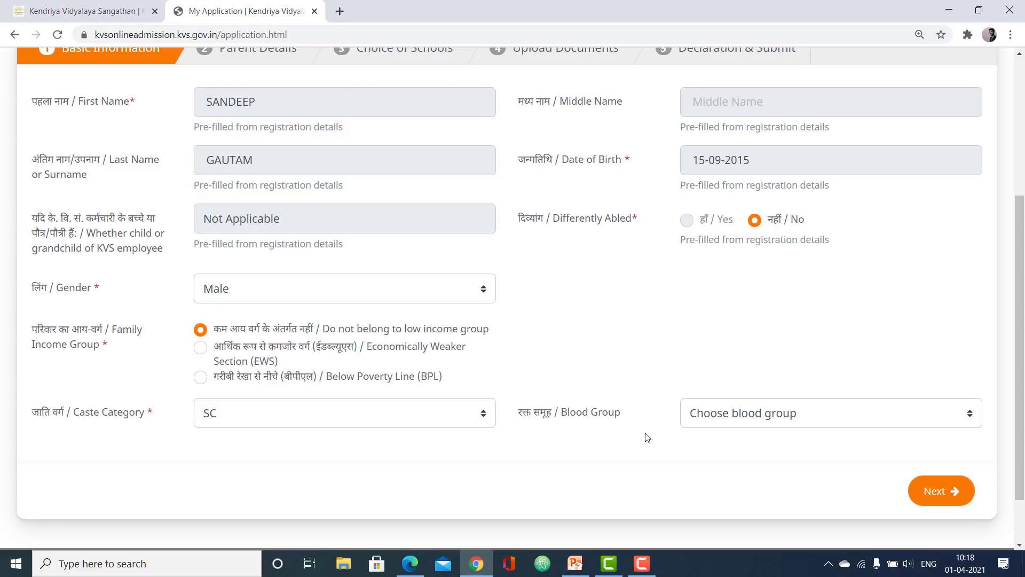
pyautogui.click(969, 416)
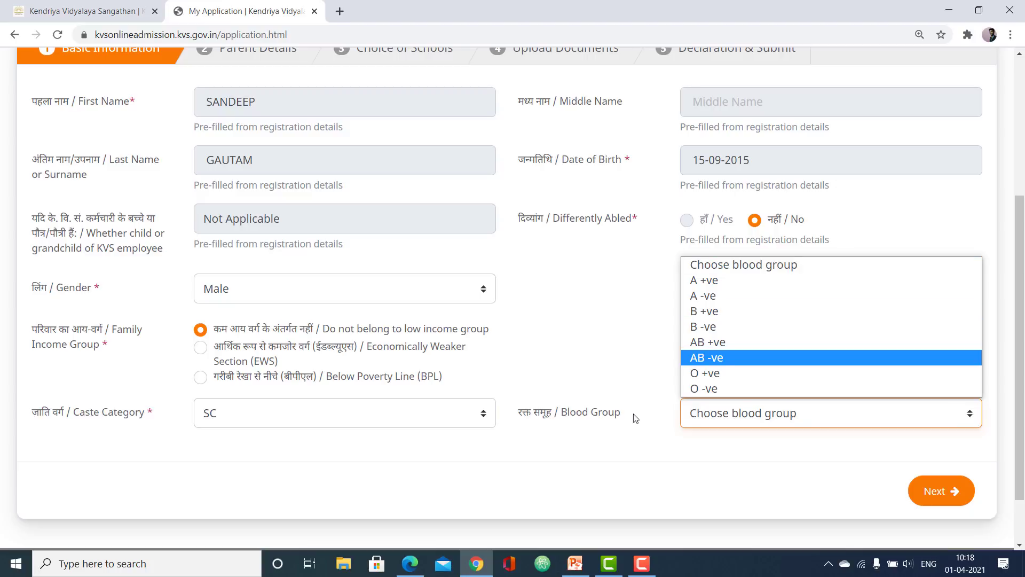
pyautogui.click(705, 314)
pyautogui.click(637, 487)
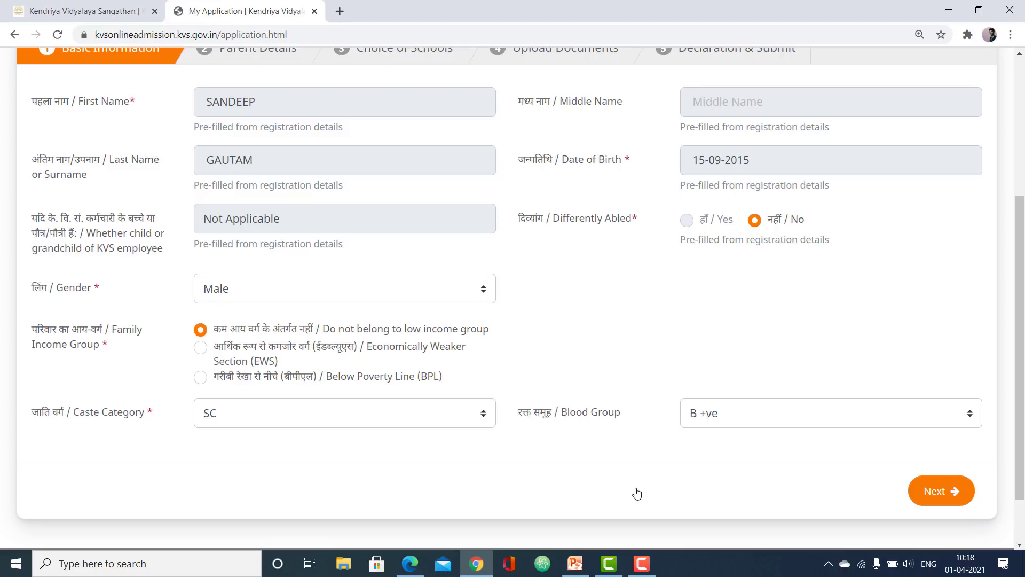
pyautogui.click(1023, 370)
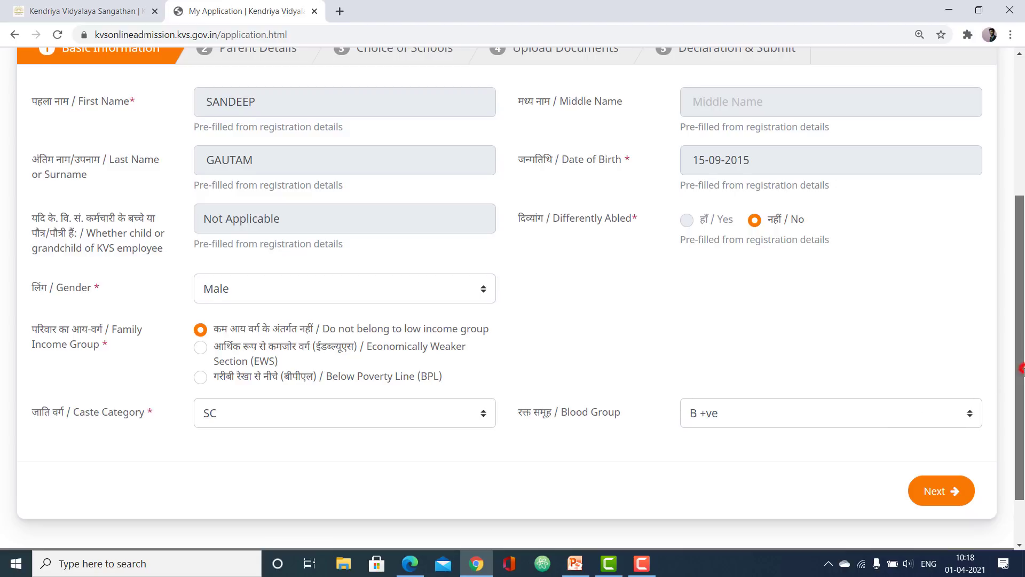
pyautogui.moveTo(1024, 369); pyautogui.dragTo(1023, 371)
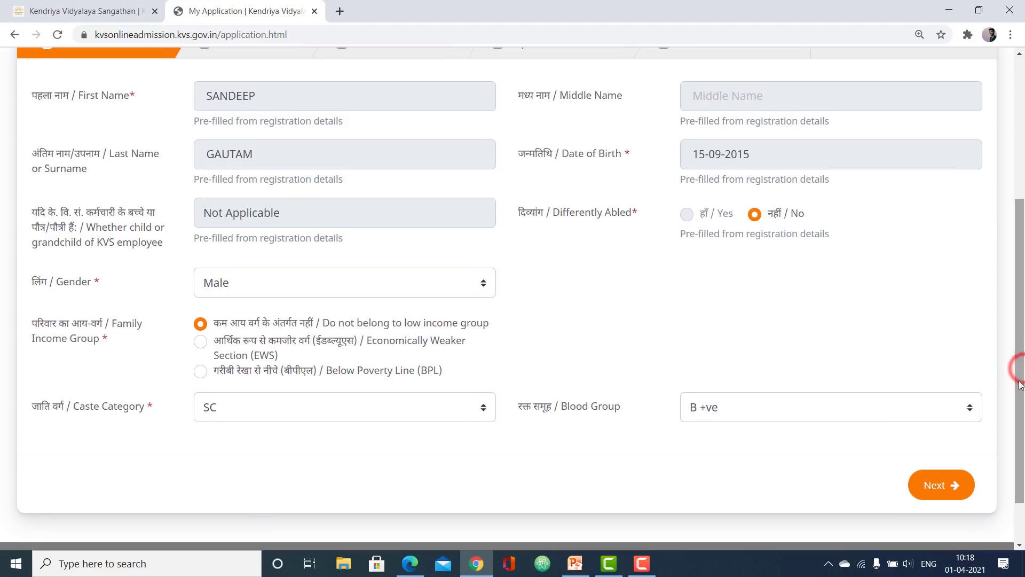
# Go from Basic Information to the Parent Details step and scroll to the step tabs.
pyautogui.click(938, 495)
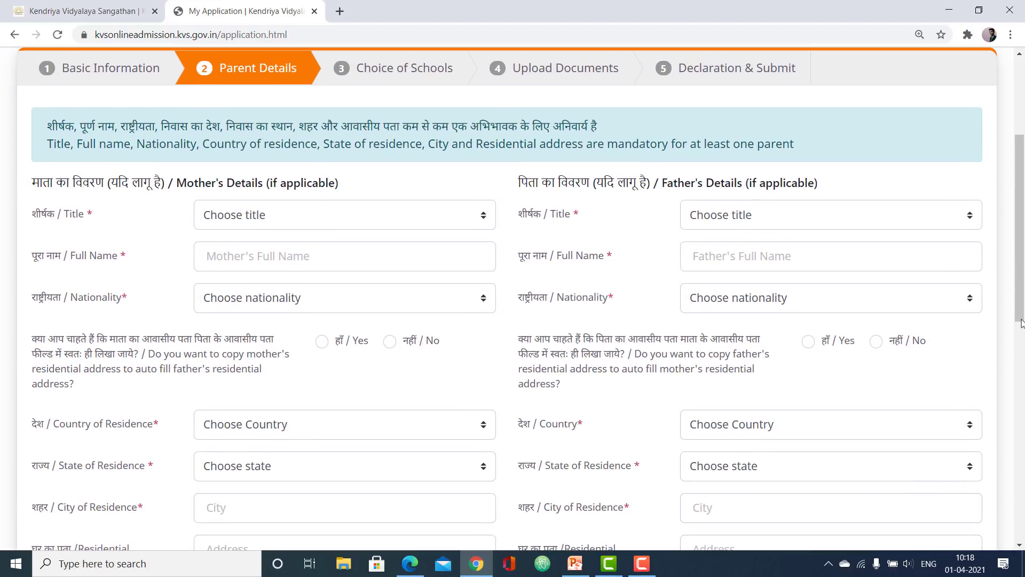
pyautogui.moveTo(1022, 321); pyautogui.dragTo(1022, 304)
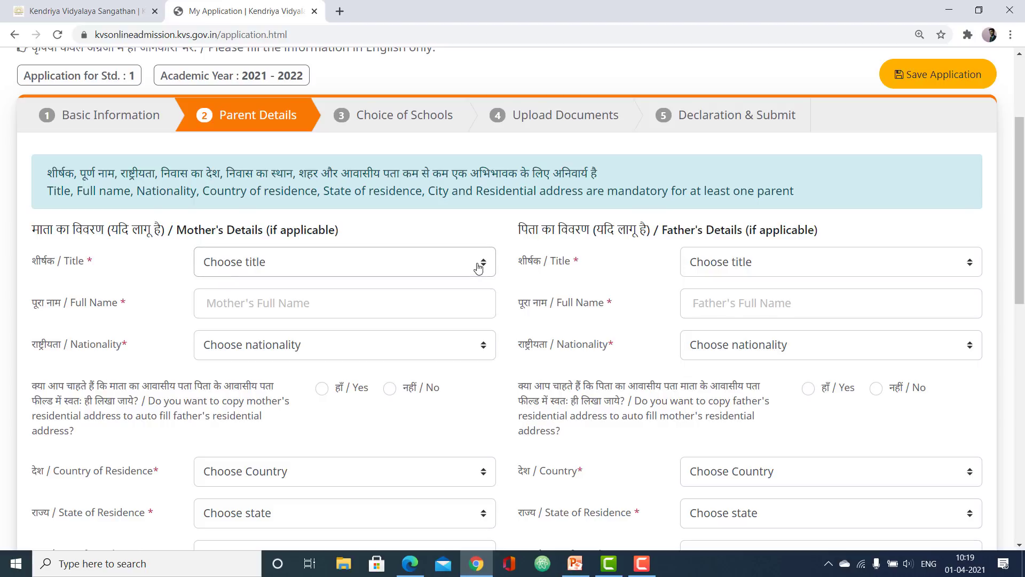
# Set the mother's title to Mrs. and nationality to Indian, and enter her full name.
pyautogui.click(478, 268)
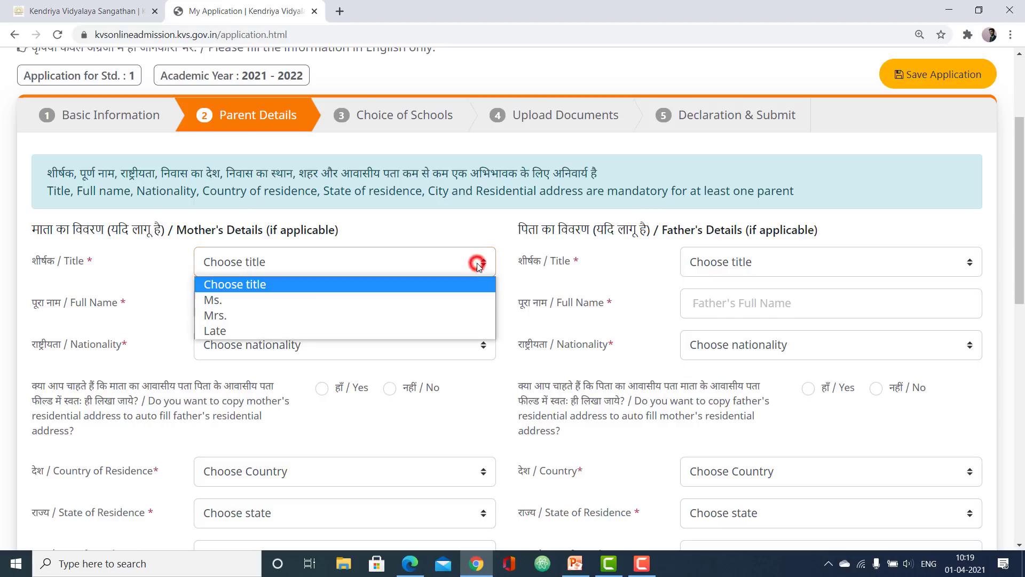
pyautogui.press('Up')
pyautogui.click(328, 314)
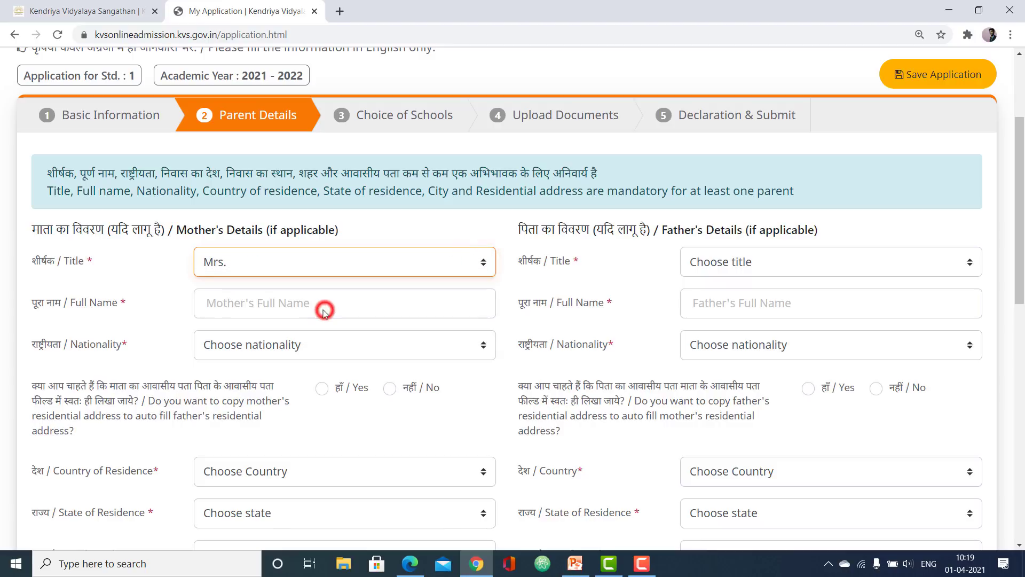
pyautogui.click(292, 303)
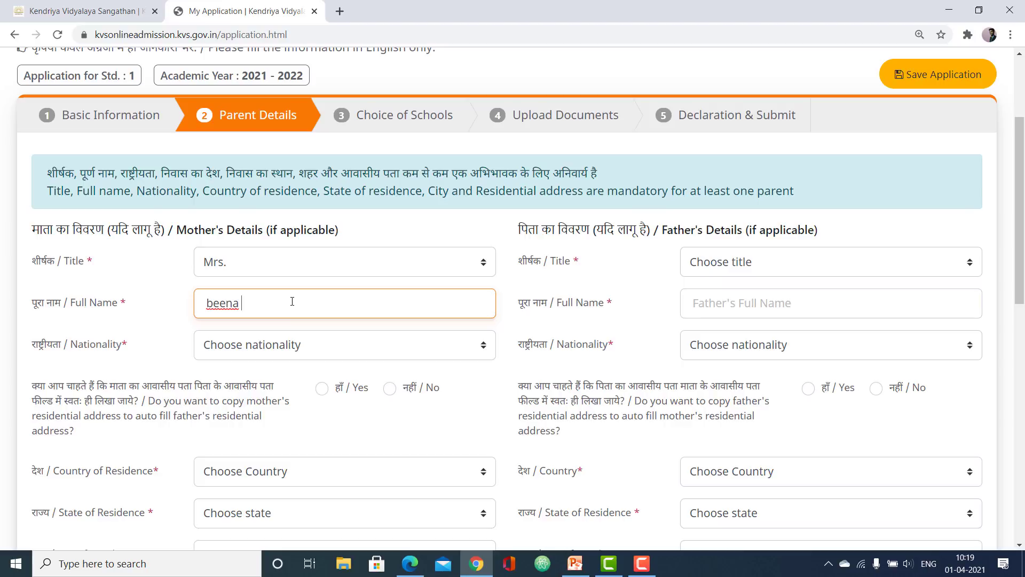
pyautogui.click(458, 342)
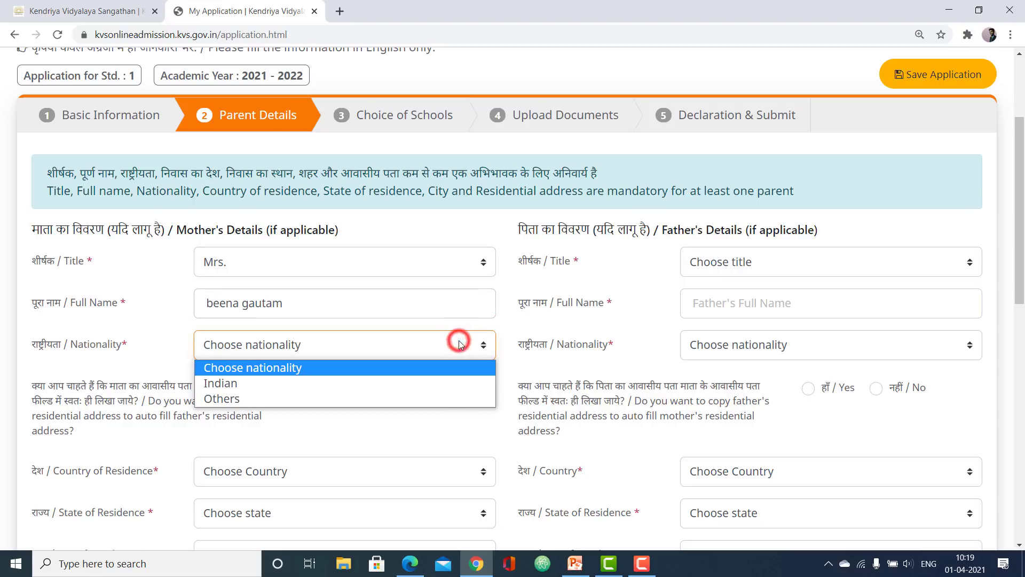
pyautogui.click(295, 386)
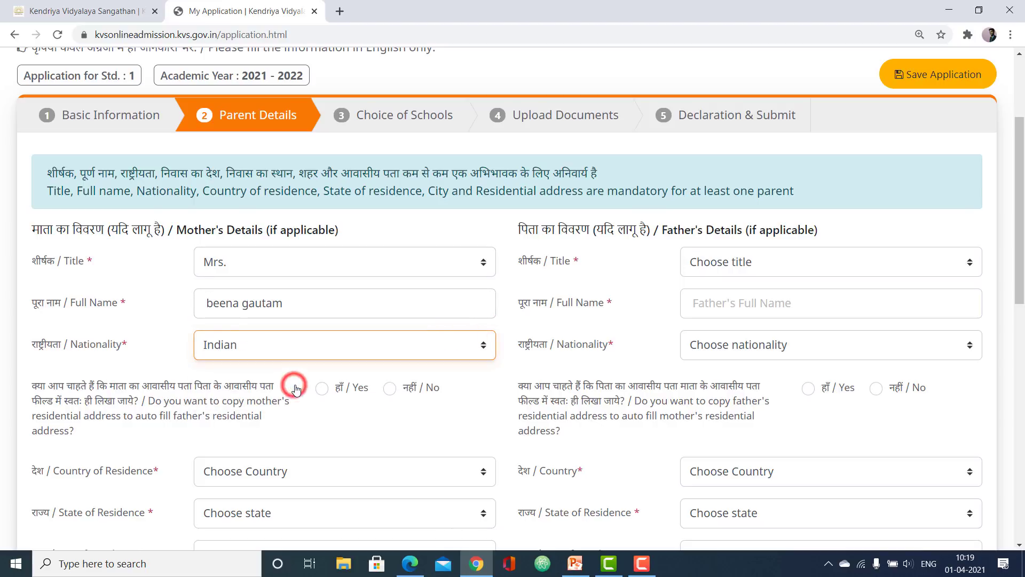
pyautogui.click(488, 379)
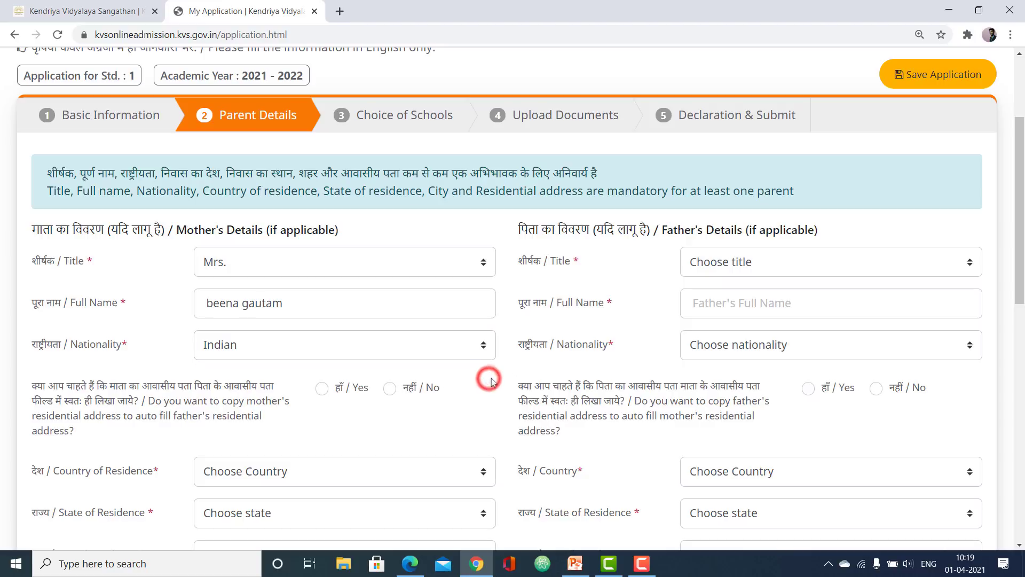
pyautogui.moveTo(1022, 282); pyautogui.dragTo(1022, 318)
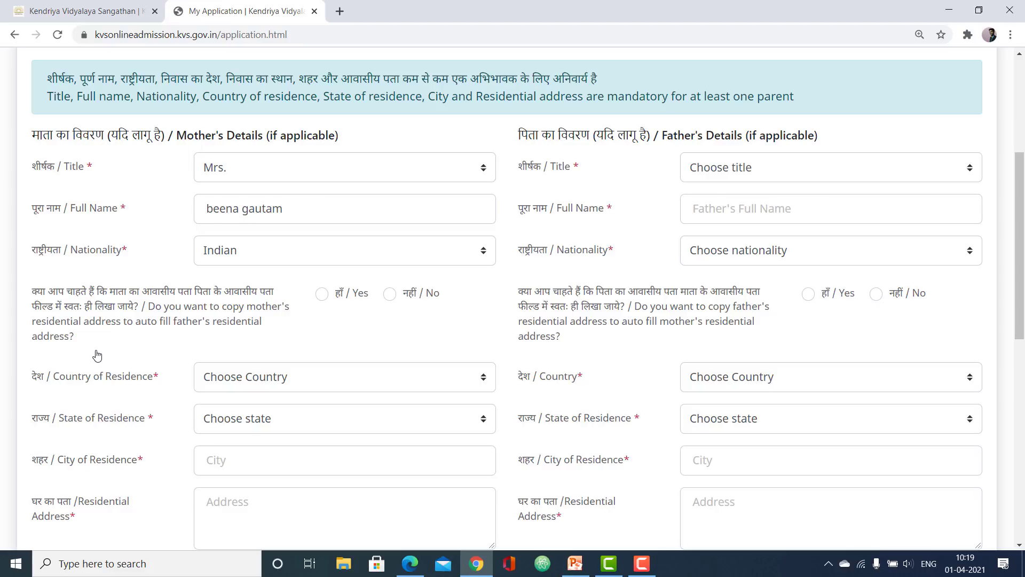
# Copy the mother's address to the father and set residence to India, Uttar Pradesh.
pyautogui.click(322, 306)
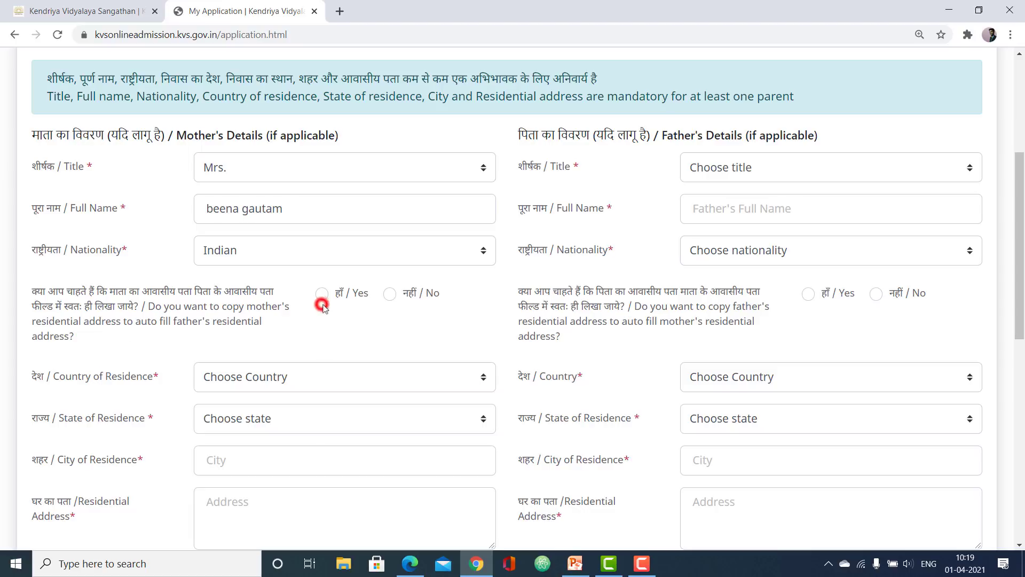
pyautogui.click(412, 318)
pyautogui.click(321, 295)
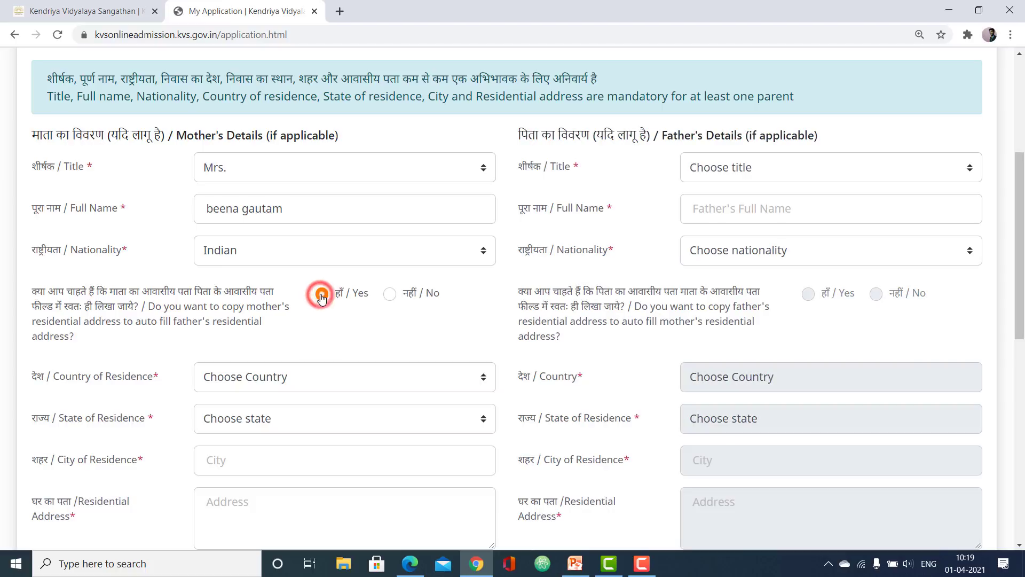
pyautogui.click(484, 379)
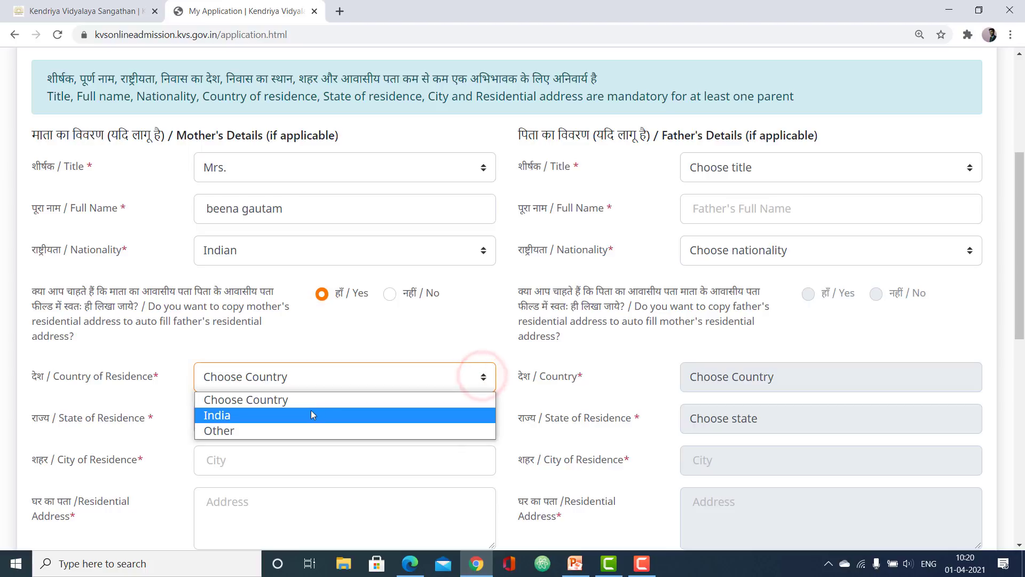
pyautogui.click(310, 415)
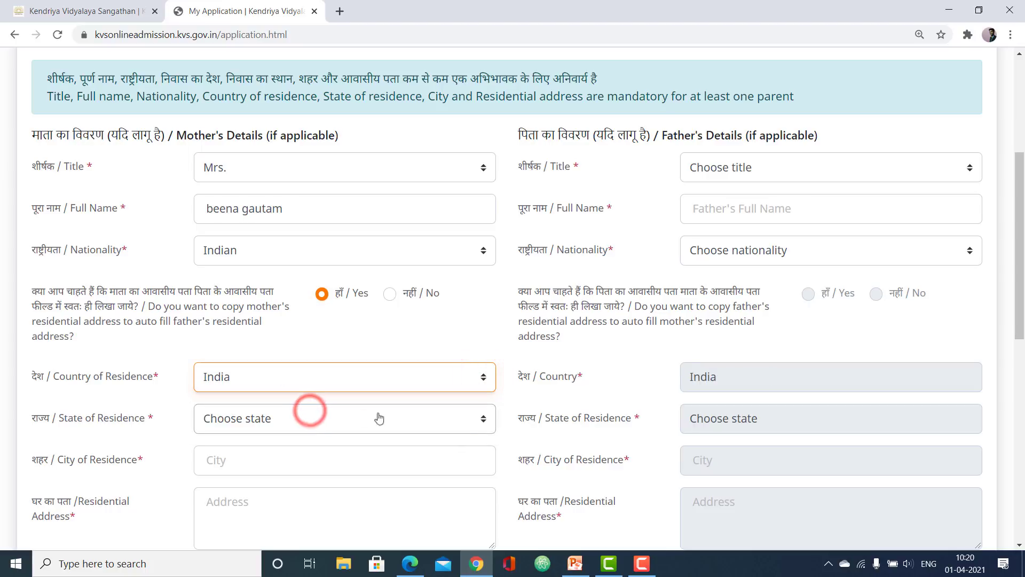
pyautogui.click(482, 420)
pyautogui.scroll(-1, 341, 380)
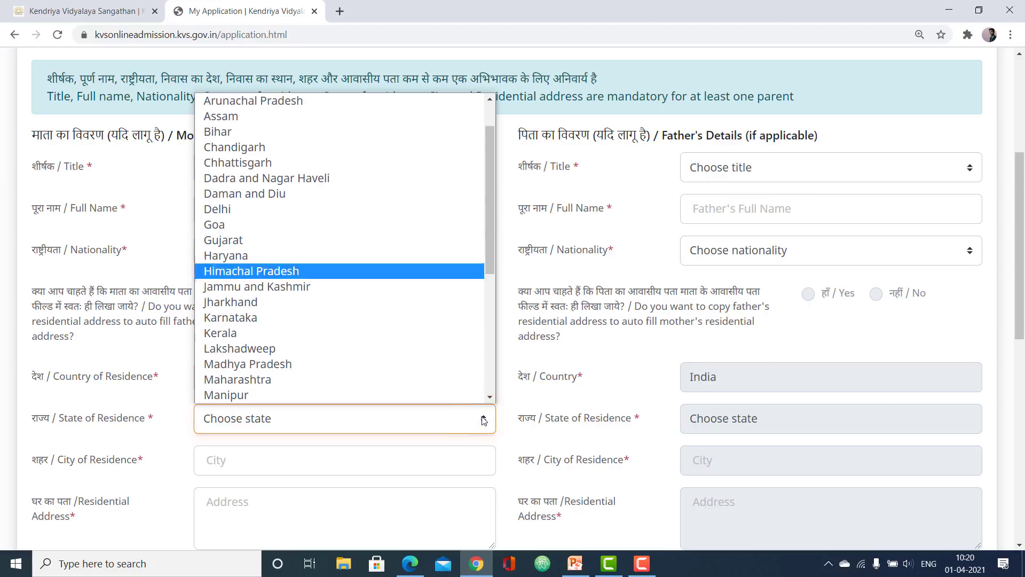
pyautogui.scroll(-2, 341, 309)
pyautogui.scroll(-3, 267, 326)
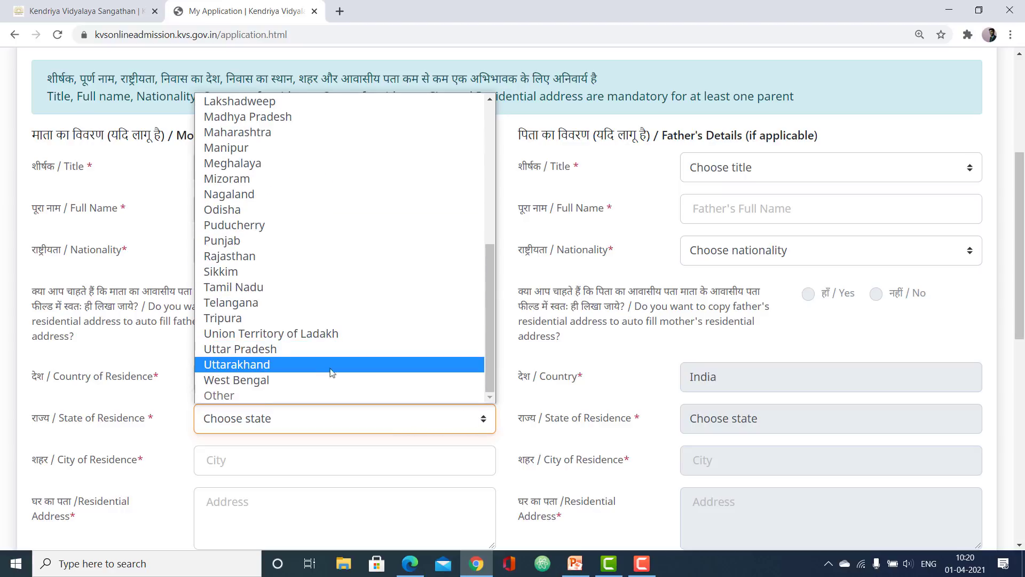
pyautogui.click(275, 352)
# Enter the mother's city, residential address and pincode.
pyautogui.click(441, 459)
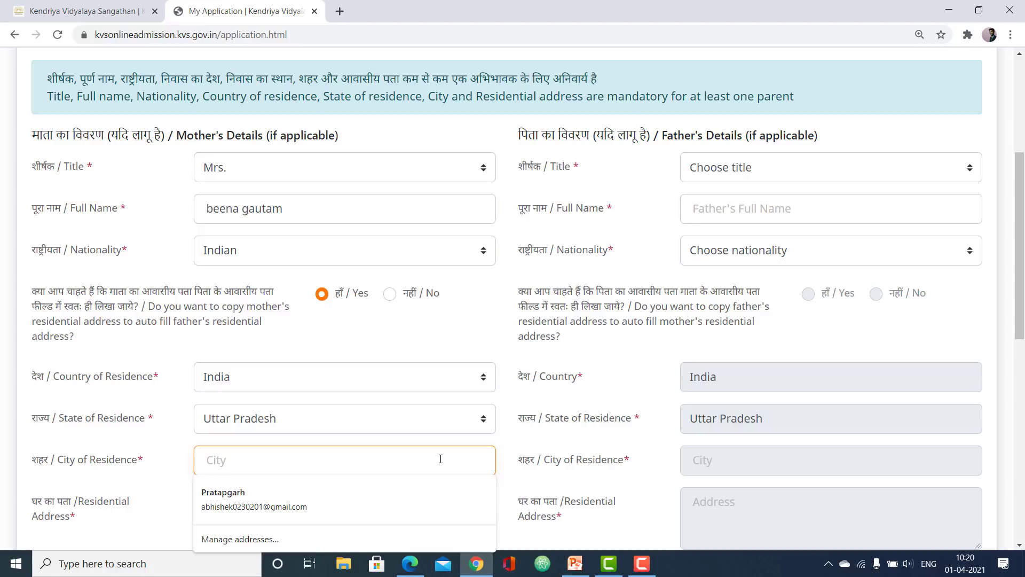
pyautogui.write('prata')
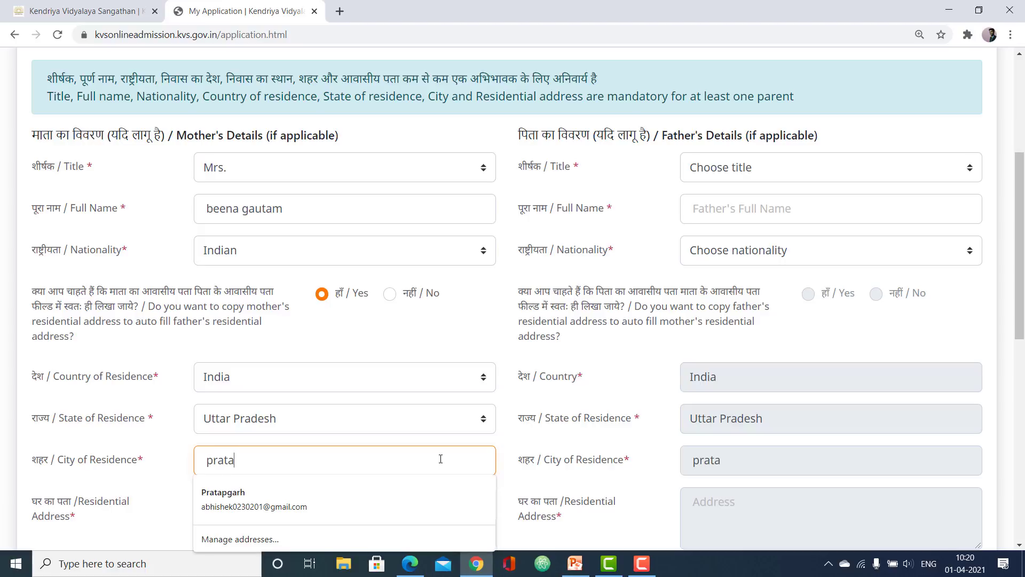
pyautogui.write('pgarh')
pyautogui.click(534, 447)
pyautogui.moveTo(1019, 246); pyautogui.dragTo(1019, 314)
pyautogui.click(285, 322)
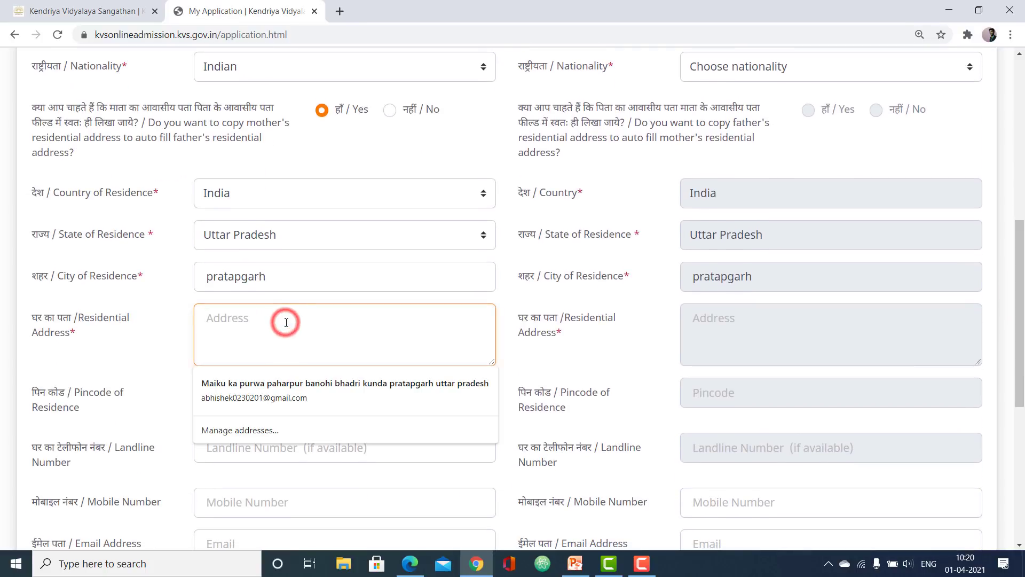
pyautogui.write('NAiko')
pyautogui.press('BackSpace')
pyautogui.press('BackSpace')
pyautogui.press('BackSpace')
pyautogui.press('BackSpace')
pyautogui.write('a')
pyautogui.press('BackSpace')
pyautogui.press('BackSpace')
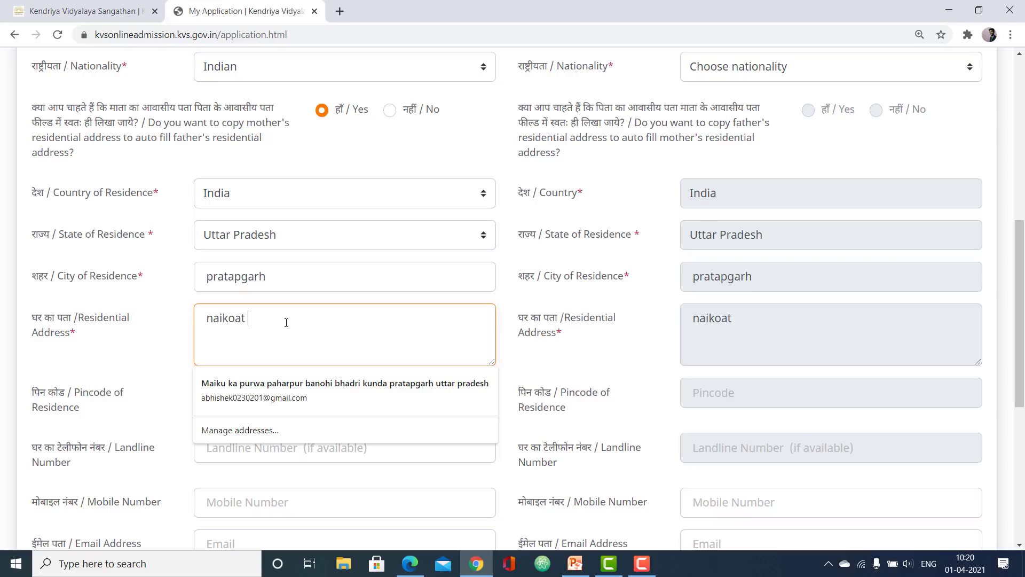
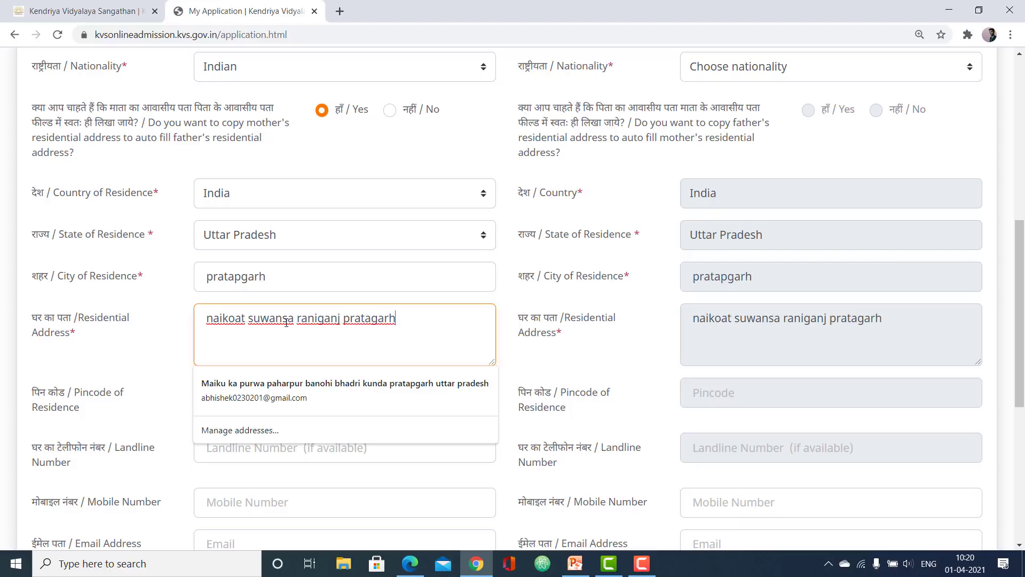
pyautogui.click(522, 337)
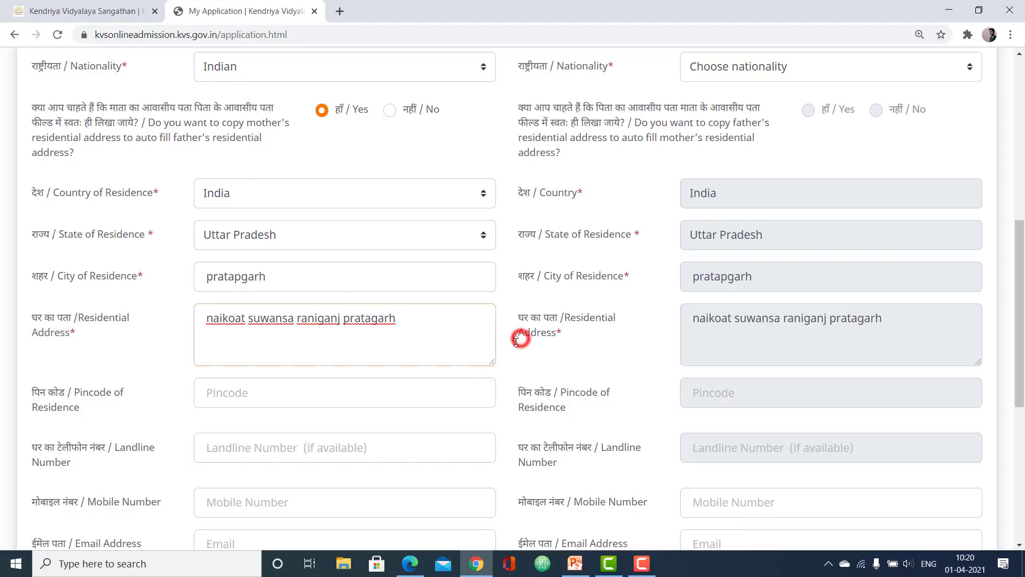
pyautogui.click(435, 395)
pyautogui.write('230306')
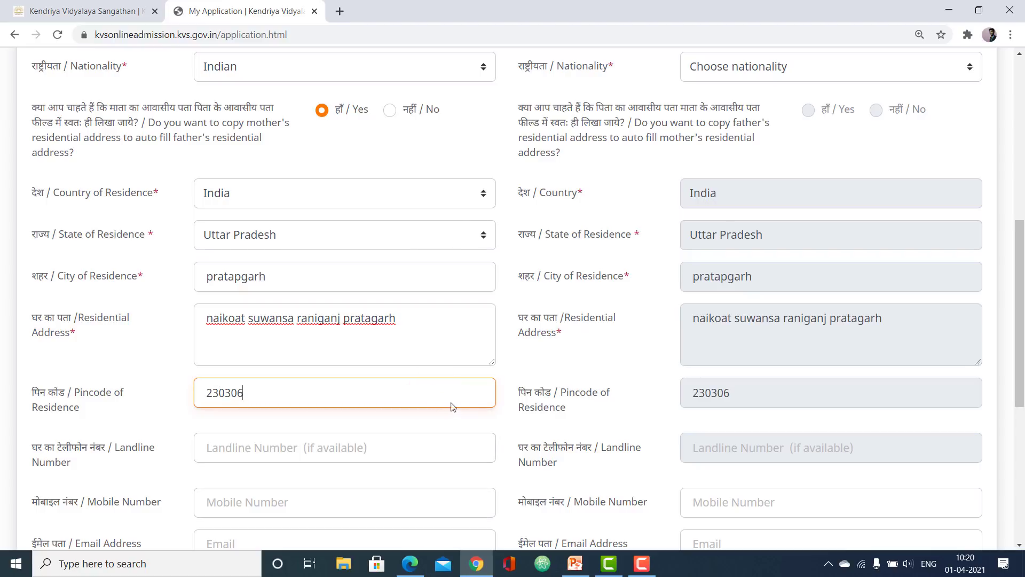
# Enter 'Housewife' as the mother's occupation and 'House' as her organisation.
pyautogui.click(509, 428)
pyautogui.scroll(-1, 511, 433)
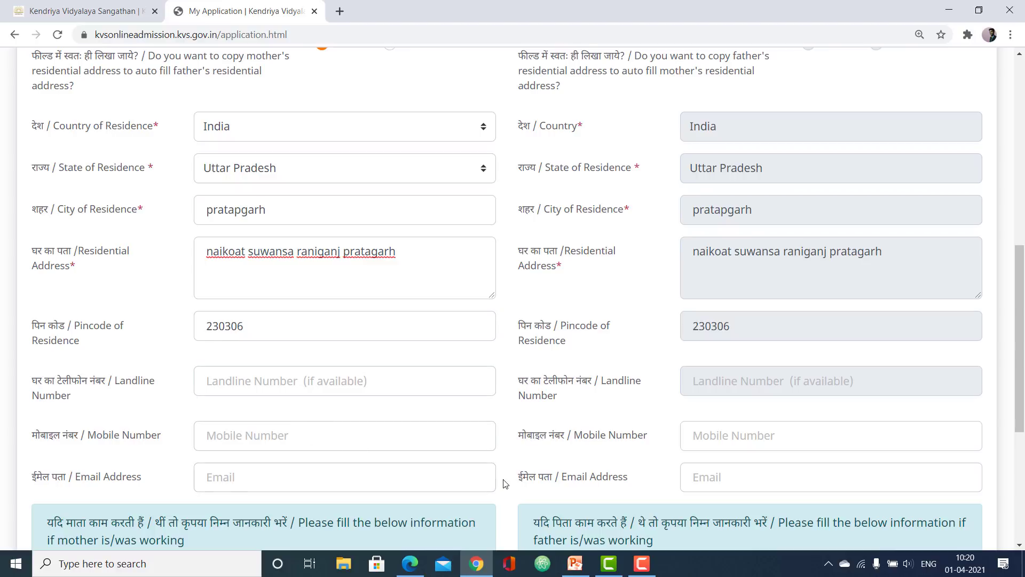
pyautogui.scroll(-1, 504, 479)
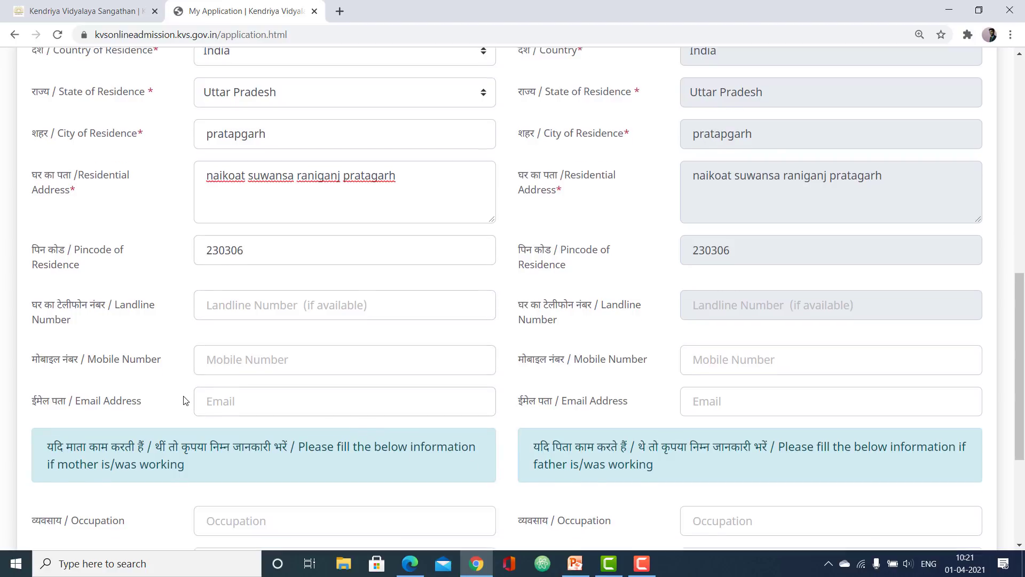
pyautogui.scroll(-2, 186, 401)
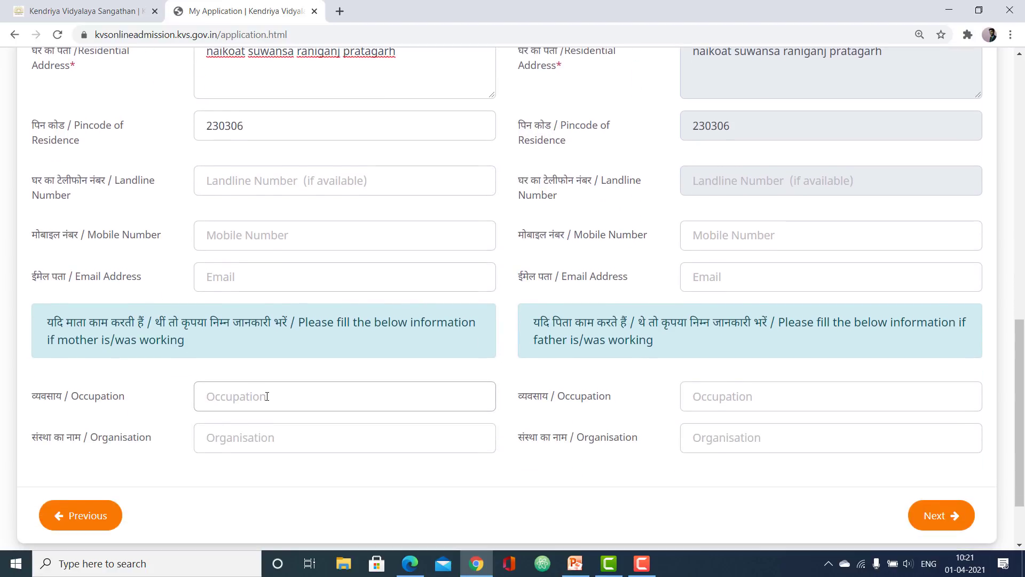
pyautogui.click(267, 396)
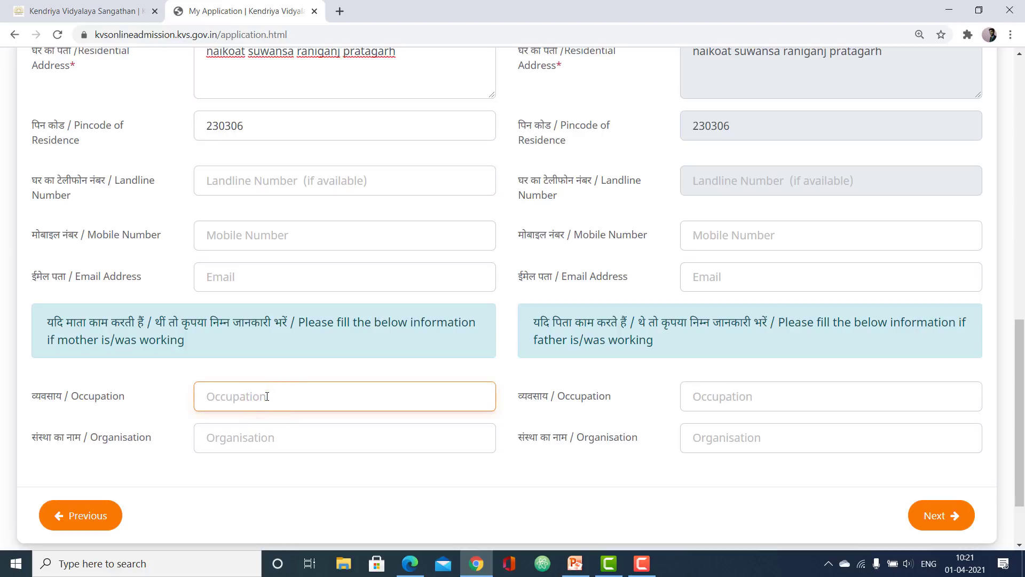
pyautogui.write('Housewife')
pyautogui.click(248, 439)
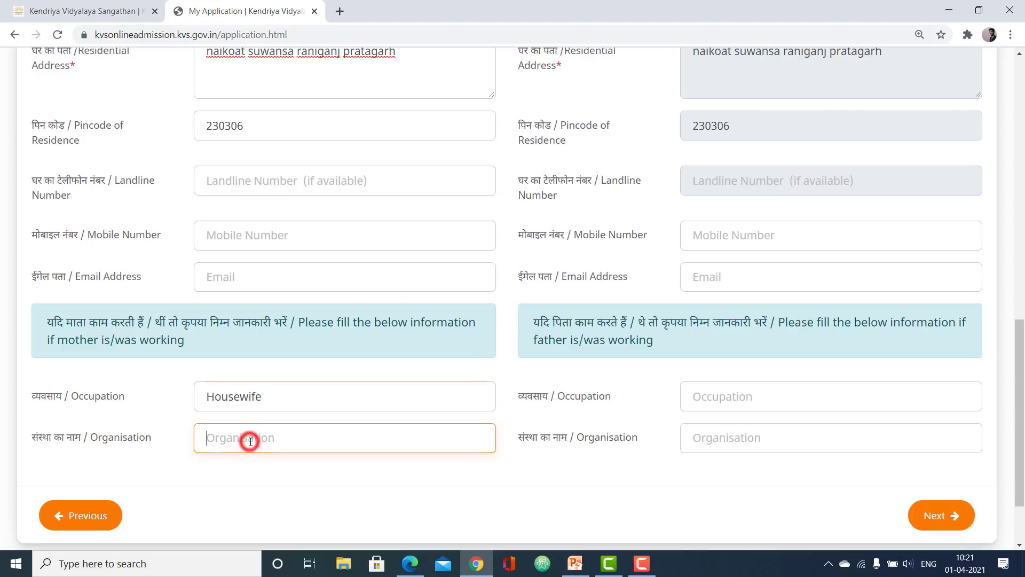
pyautogui.write('House')
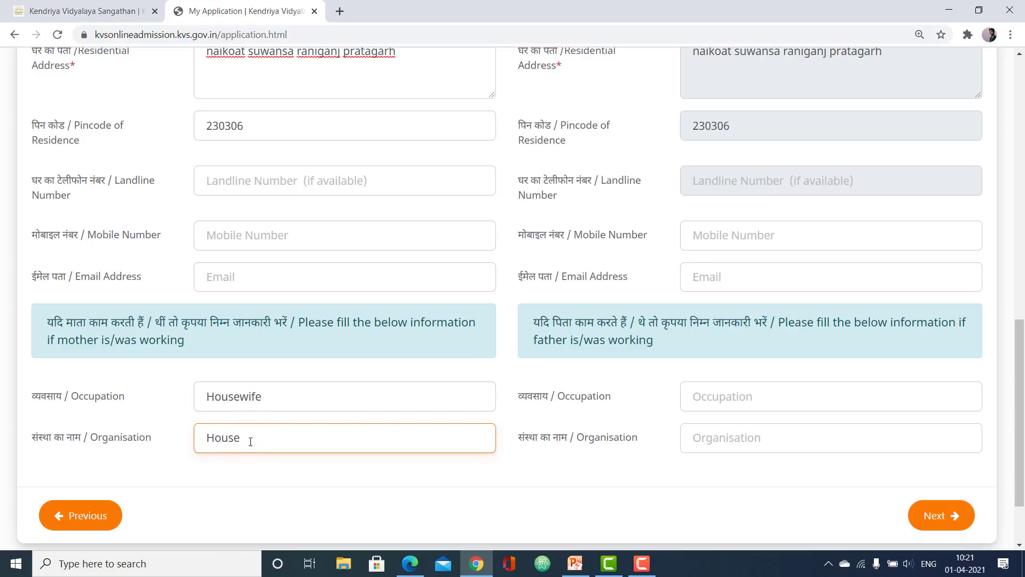
pyautogui.click(336, 500)
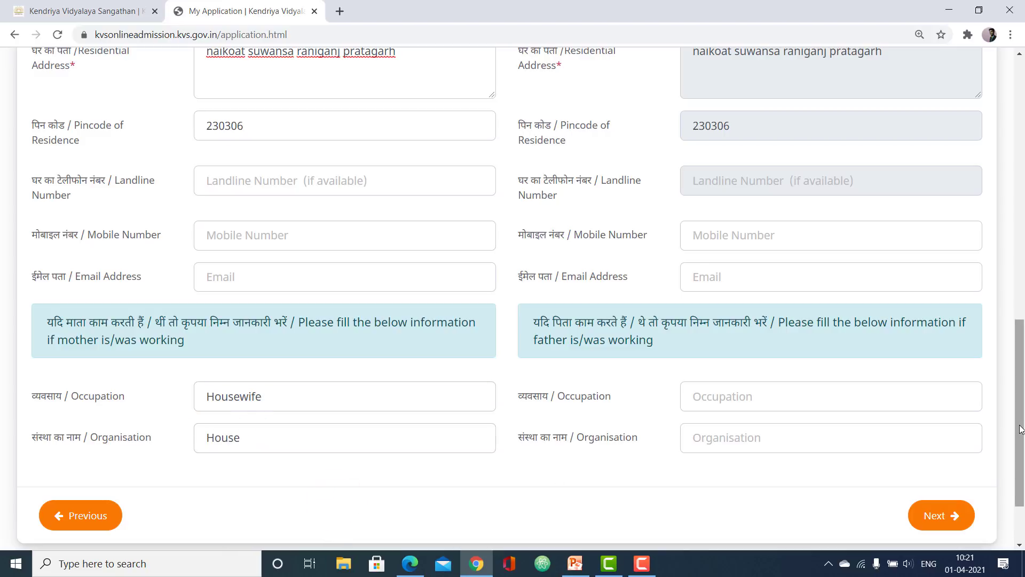
pyautogui.moveTo(1020, 429); pyautogui.dragTo(1023, 247)
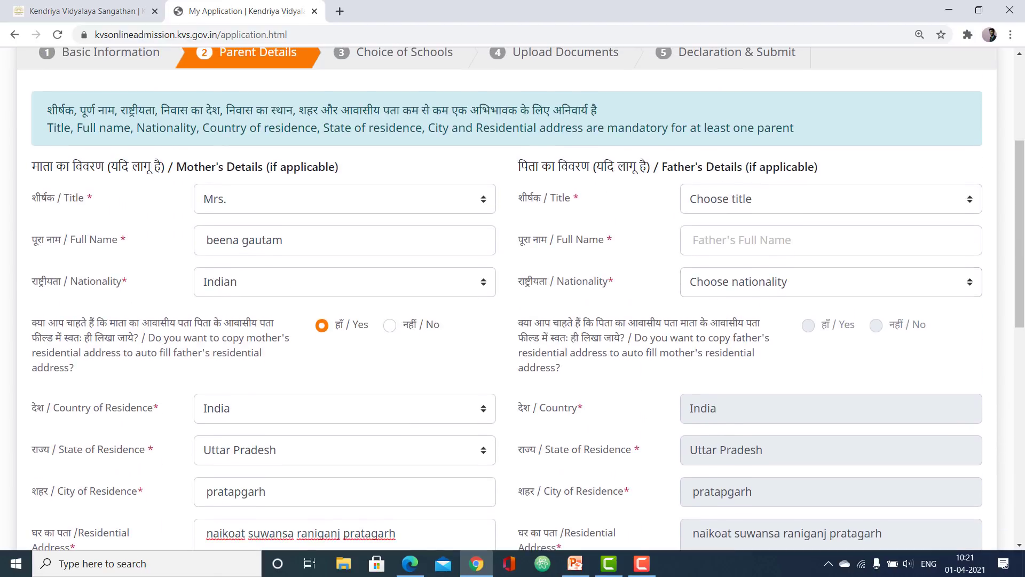
# Set the father's title to Mr., after briefly trying Late.
pyautogui.click(968, 199)
pyautogui.click(795, 236)
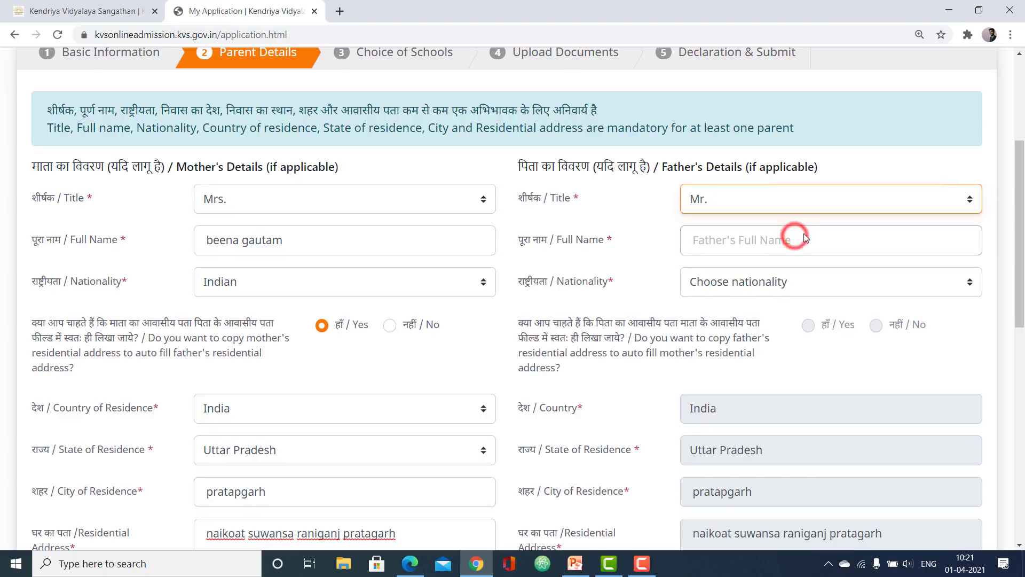
pyautogui.click(961, 198)
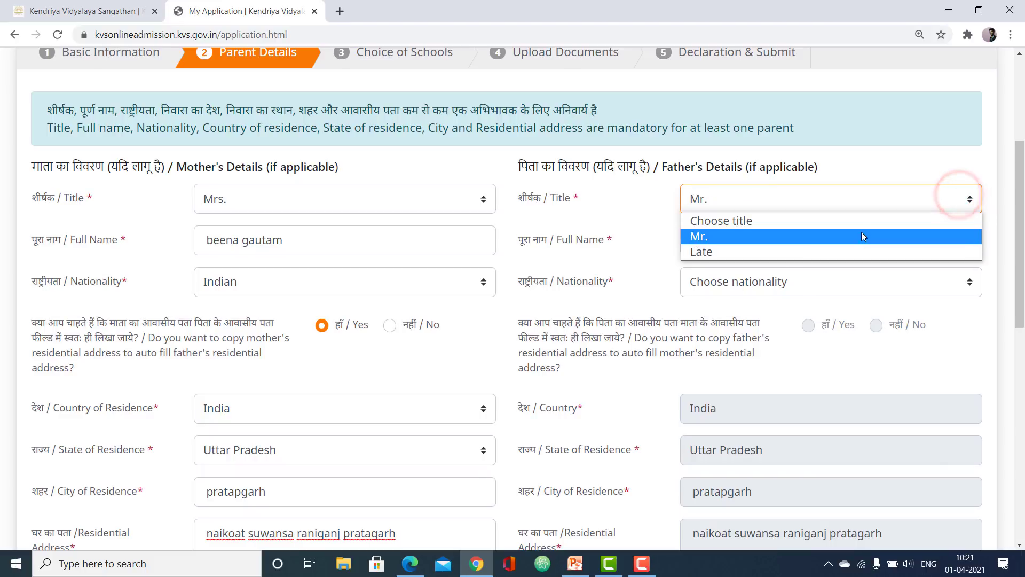
pyautogui.click(861, 232)
pyautogui.click(958, 198)
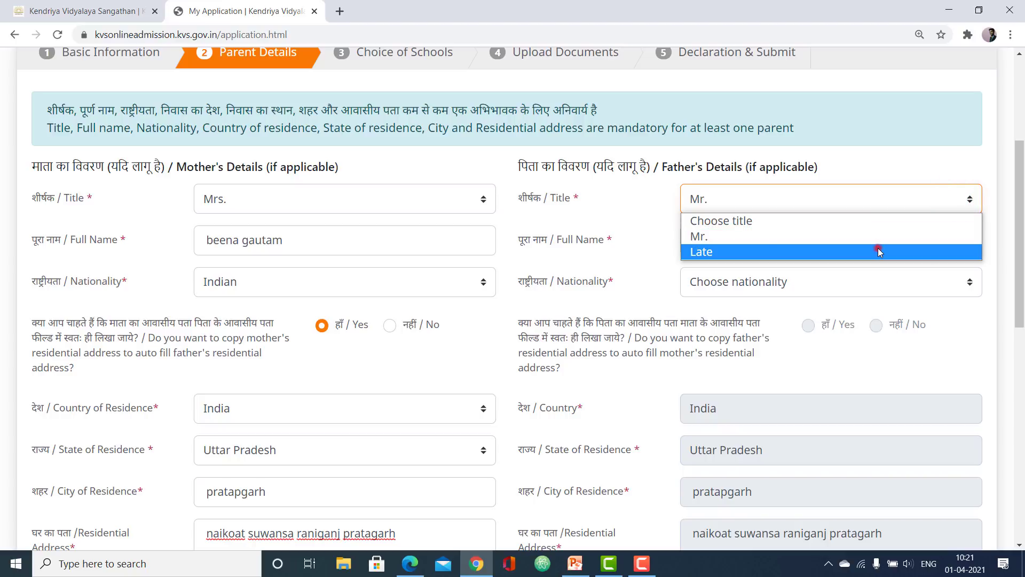
pyautogui.click(881, 252)
pyautogui.click(959, 198)
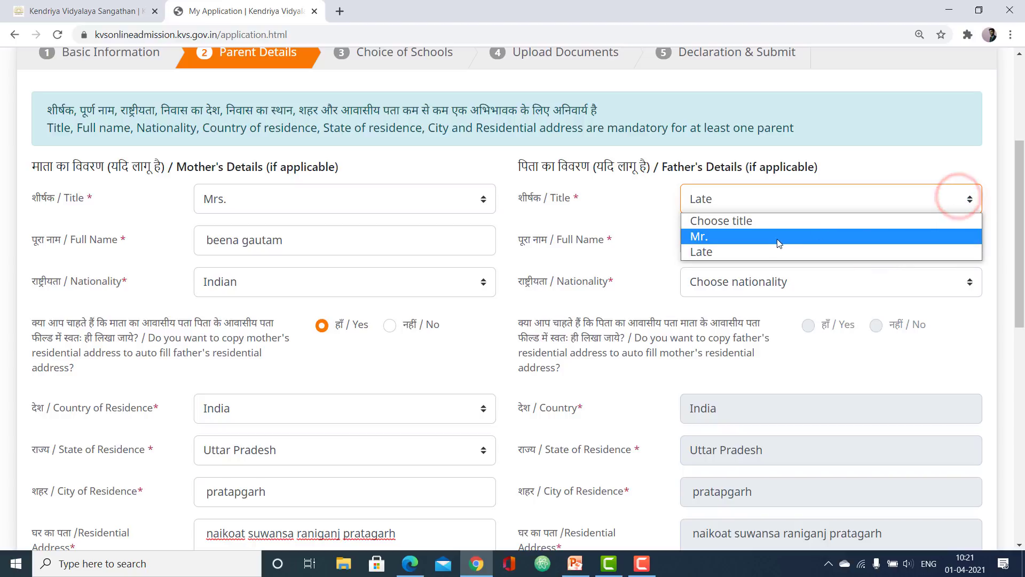
pyautogui.click(806, 236)
# Enter the father's full name and set his nationality to Indian.
pyautogui.click(777, 238)
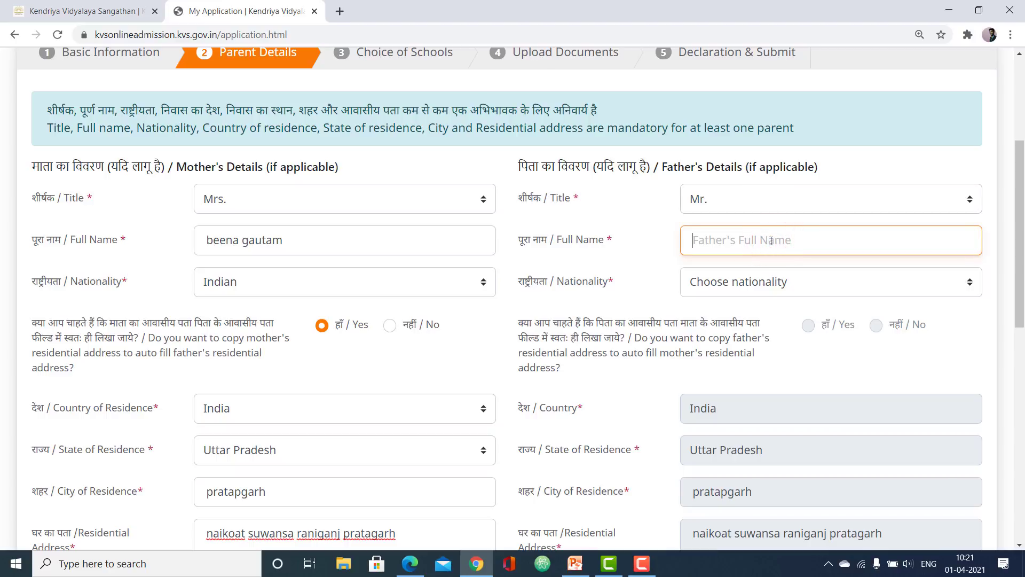
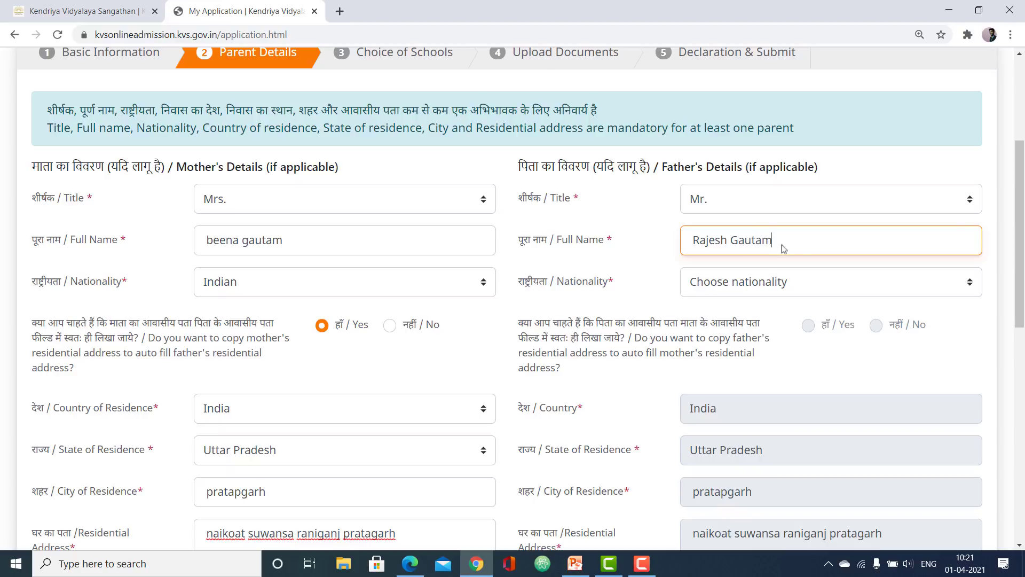
pyautogui.click(999, 319)
pyautogui.click(970, 289)
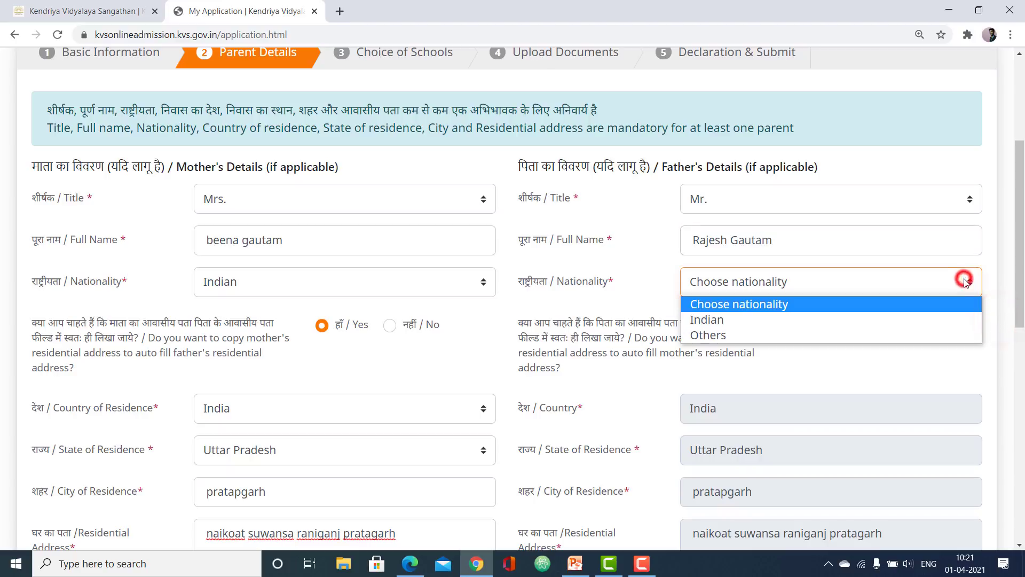
pyautogui.click(952, 315)
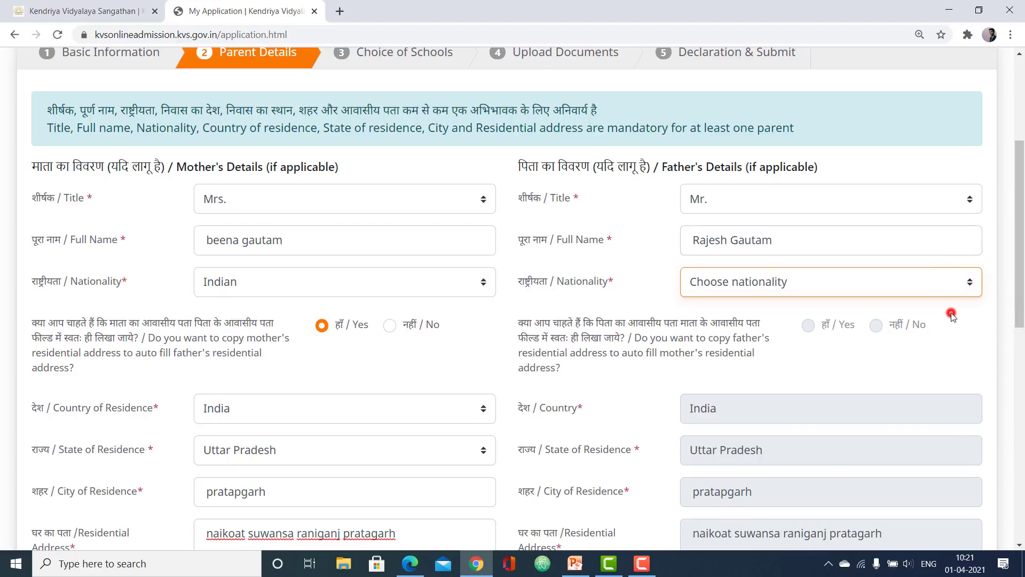
pyautogui.click(956, 341)
pyautogui.moveTo(1024, 283); pyautogui.dragTo(1023, 300)
pyautogui.click(332, 297)
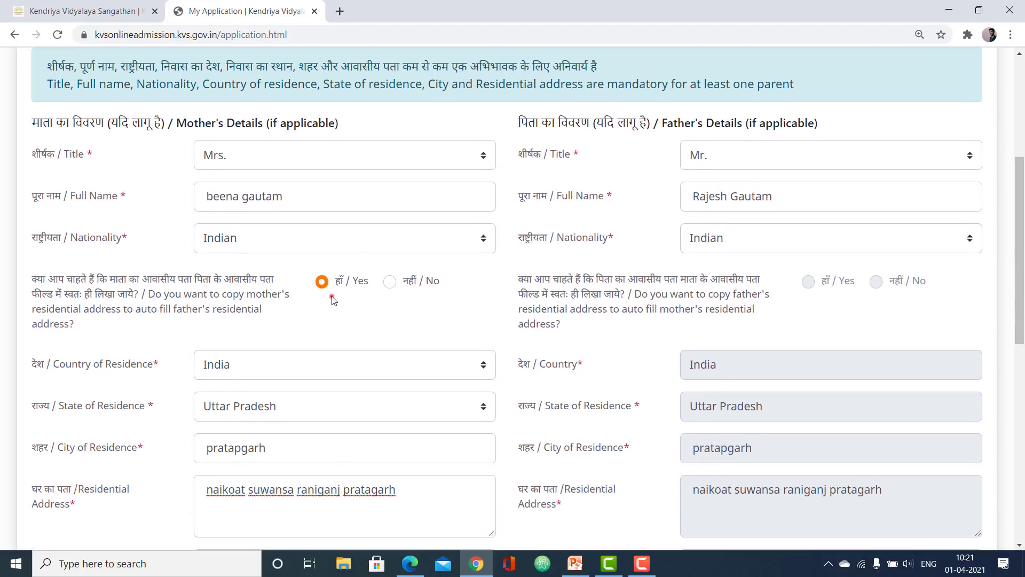
pyautogui.moveTo(1022, 277); pyautogui.dragTo(1024, 392)
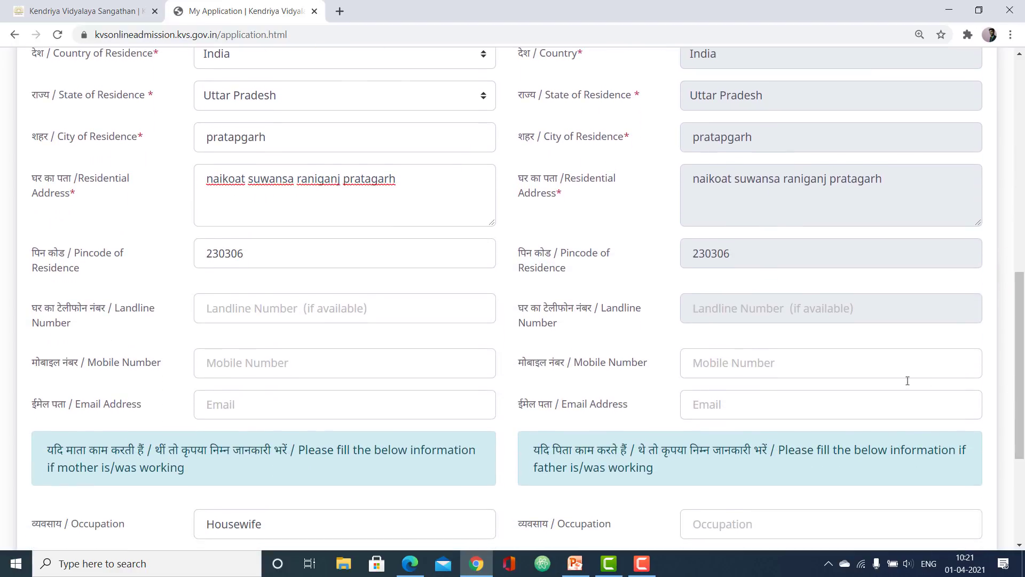
# Pass over the father's mobile and email fields, dismissing their autofill suggestions.
pyautogui.click(743, 368)
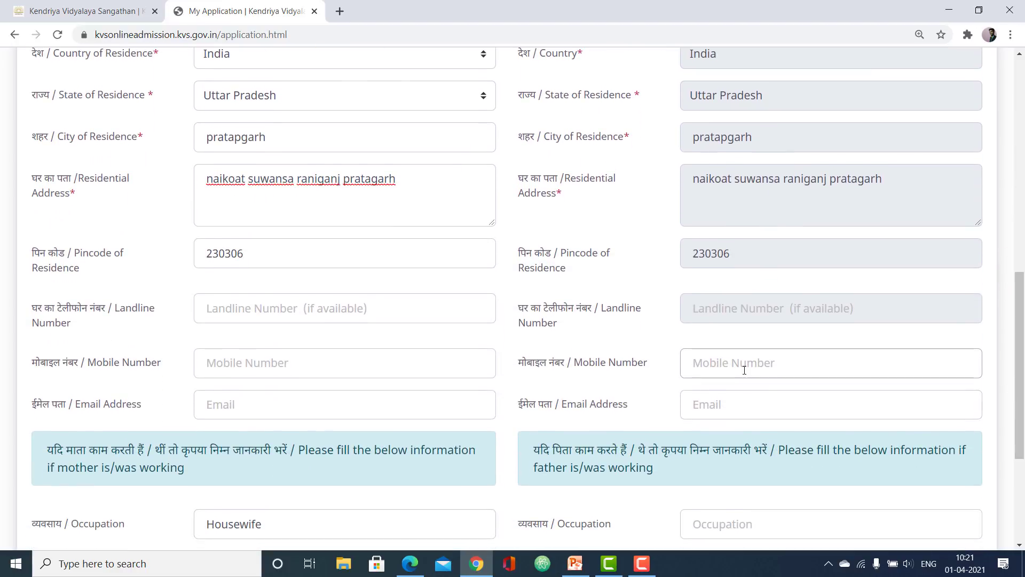
pyautogui.click(916, 345)
pyautogui.moveTo(1021, 362); pyautogui.dragTo(1005, 392)
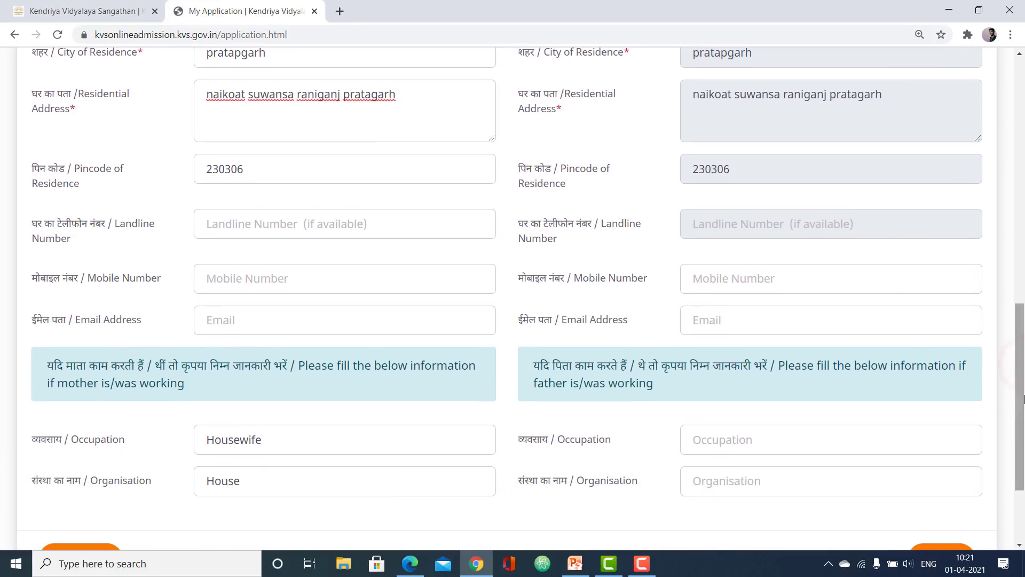
pyautogui.click(816, 330)
pyautogui.click(1005, 336)
pyautogui.scroll(-2, 1006, 335)
# Enter occupation 'railaway employee' and organisation 'Indian Railways', then go to Choice of Schools.
pyautogui.click(792, 352)
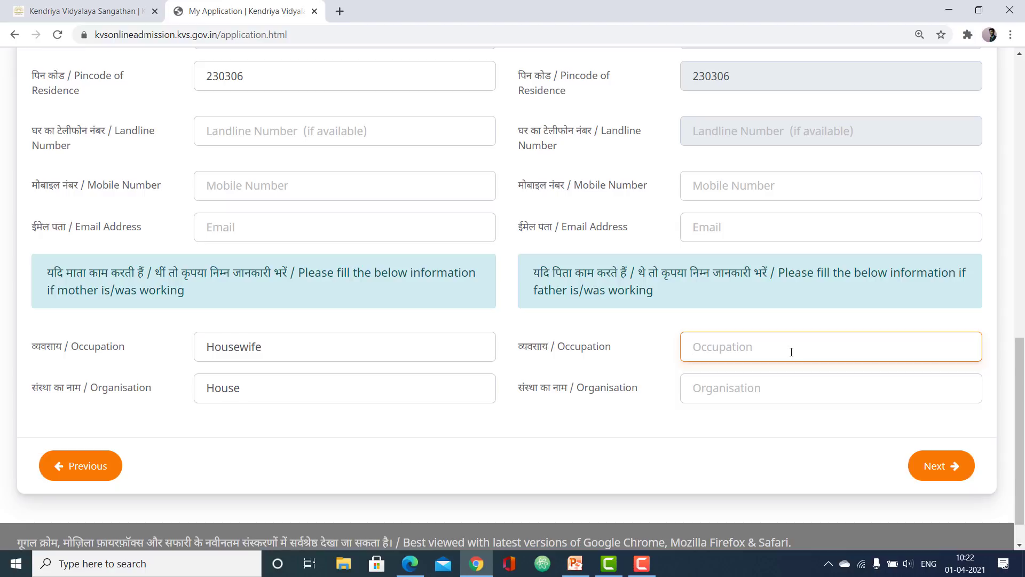
pyautogui.write('railaway Emplo')
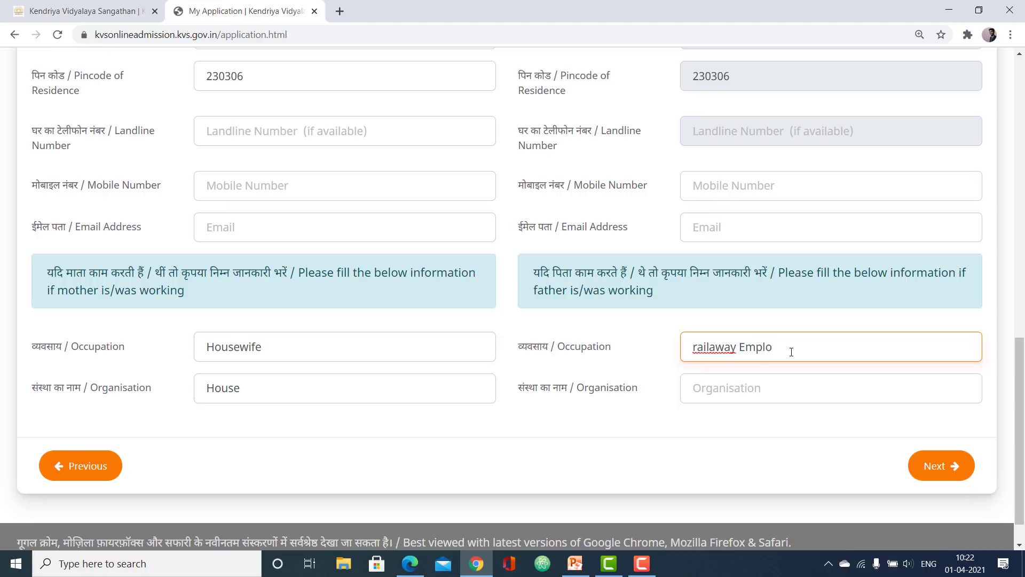
pyautogui.press('BackSpace')
pyautogui.press('BackSpace')
pyautogui.press('BackSpace')
pyautogui.press('BackSpace')
pyautogui.press('BackSpace')
pyautogui.write('employee')
pyautogui.click(782, 387)
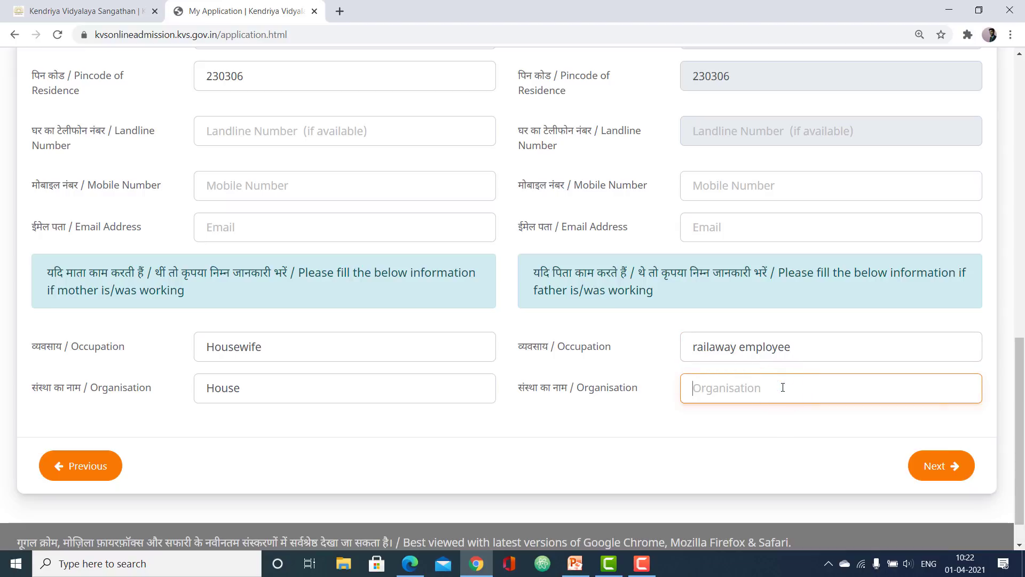
pyautogui.write('Indian Rai')
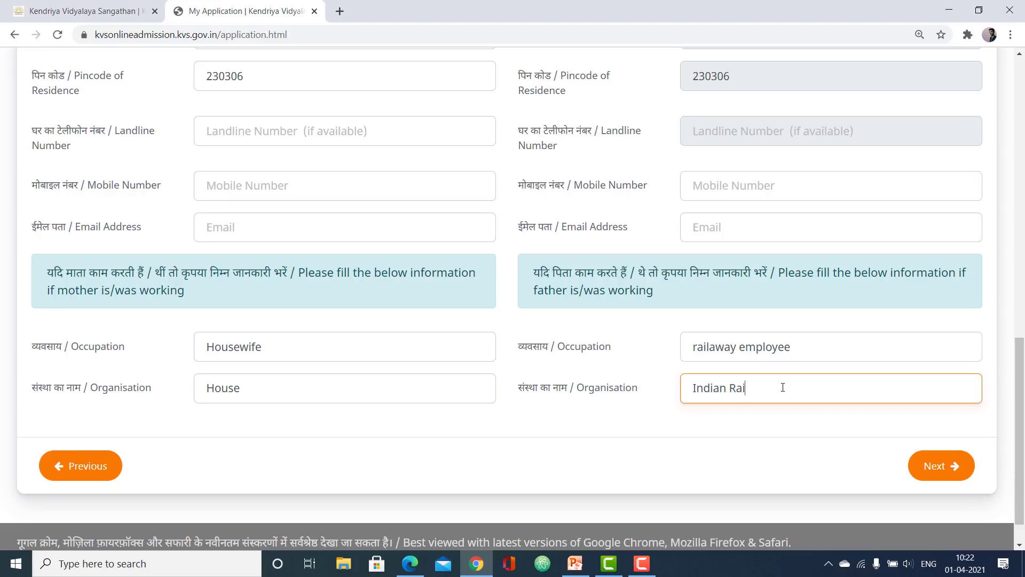
pyautogui.write('lways')
pyautogui.click(781, 448)
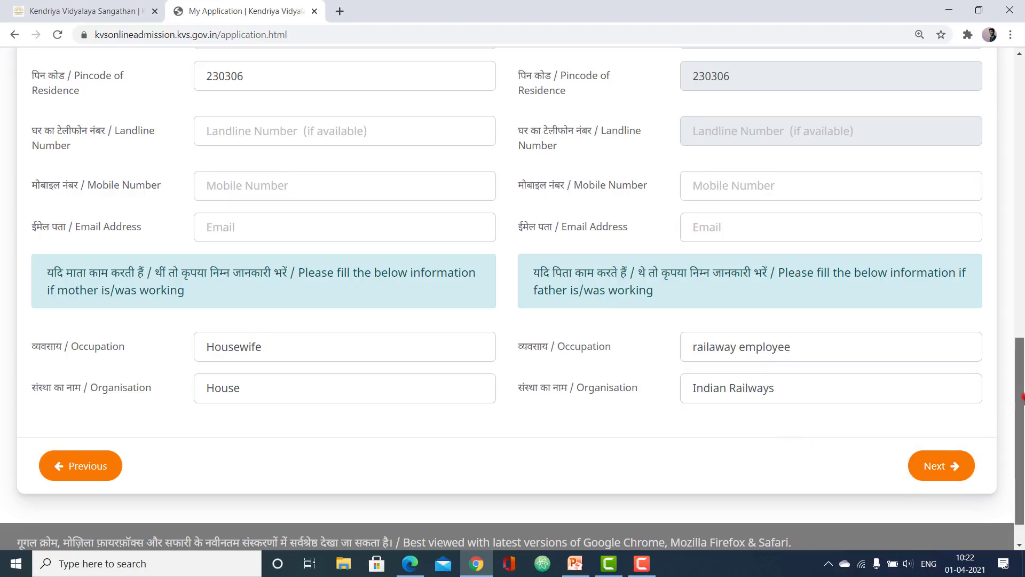
pyautogui.moveTo(1019, 487); pyautogui.dragTo(1022, 419)
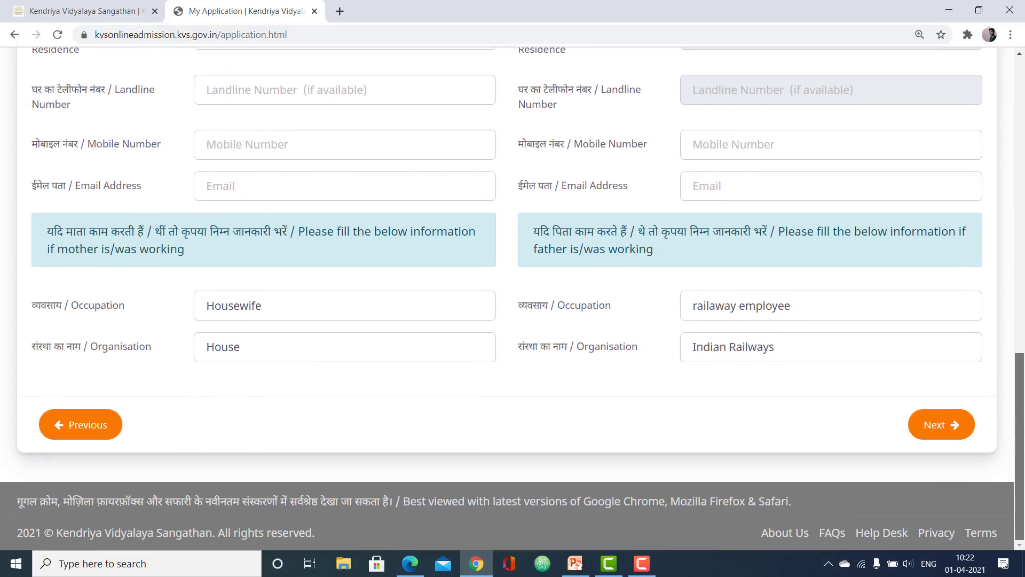
pyautogui.click(938, 430)
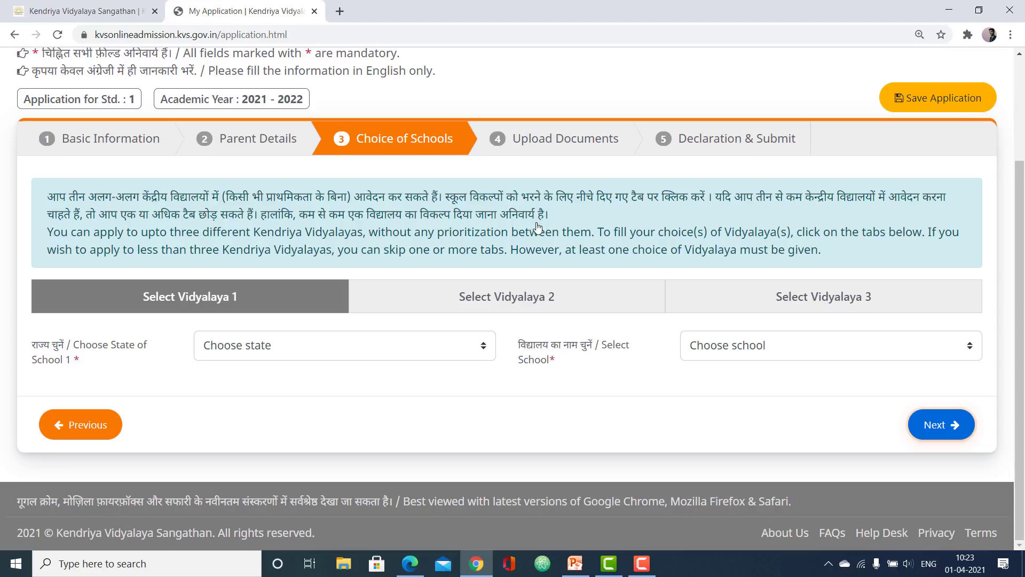
# Under Select Vidyalaya 1, choose state Uttar Pradesh and school KV (BHU) VARANASI (SHIFT-I).
pyautogui.click(480, 348)
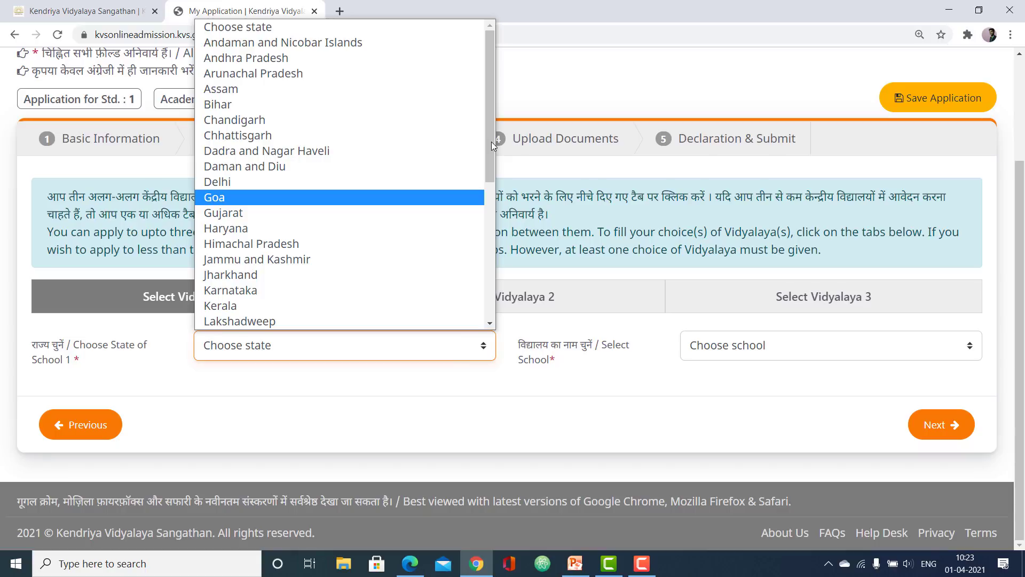
pyautogui.moveTo(491, 142); pyautogui.dragTo(491, 297)
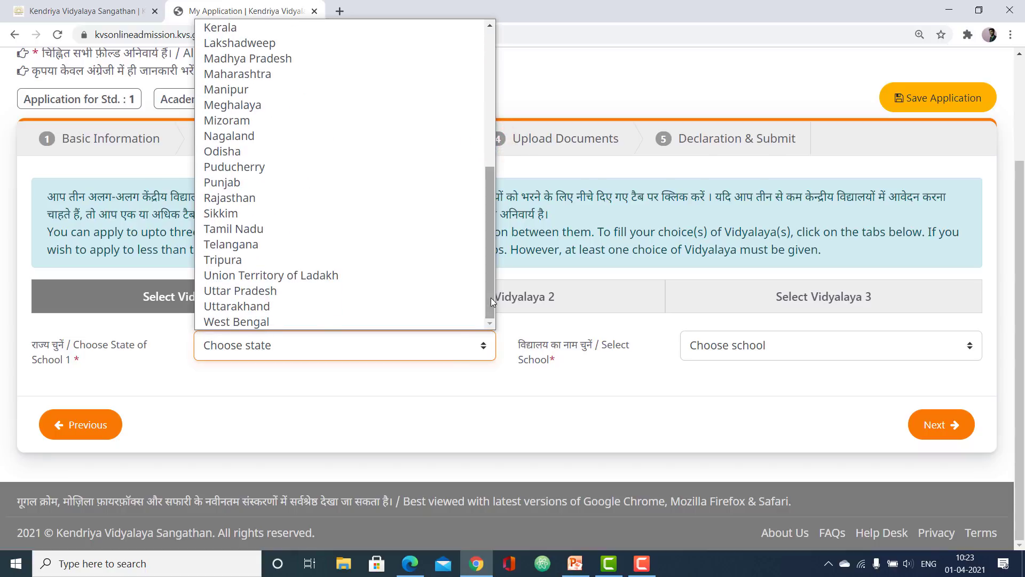
pyautogui.click(267, 290)
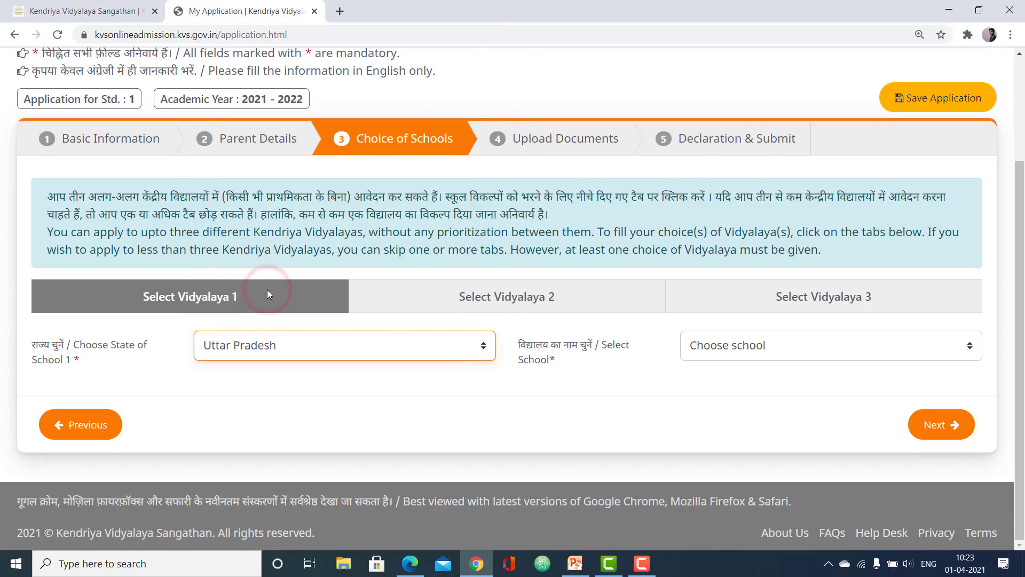
pyautogui.click(970, 344)
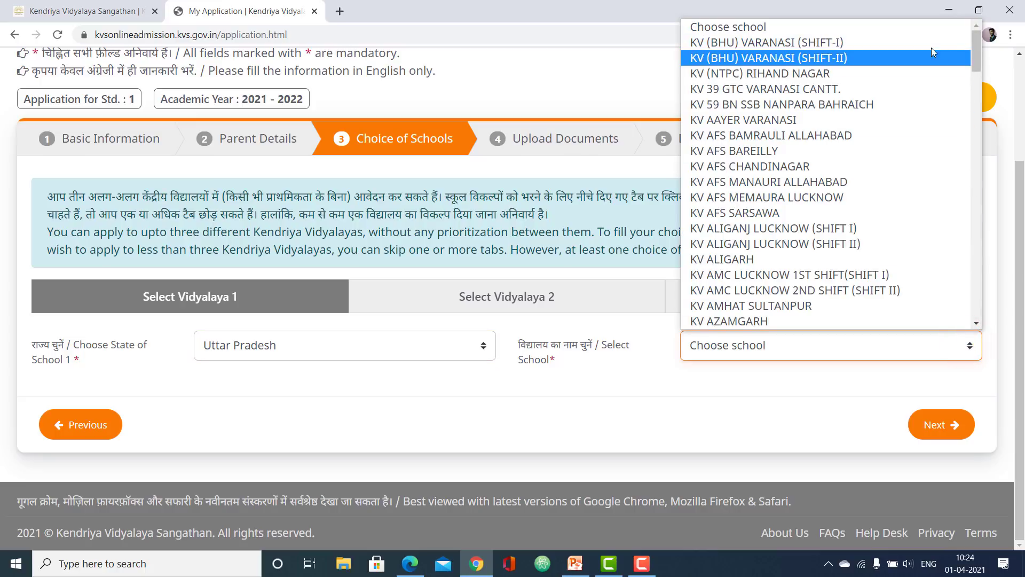
pyautogui.click(831, 42)
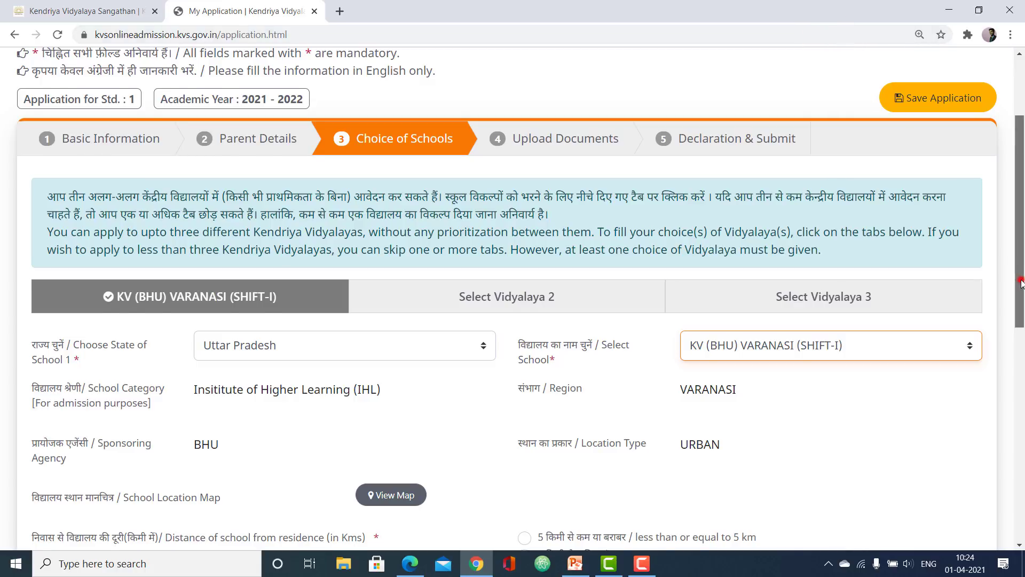
pyautogui.scroll(-2, 1012, 257)
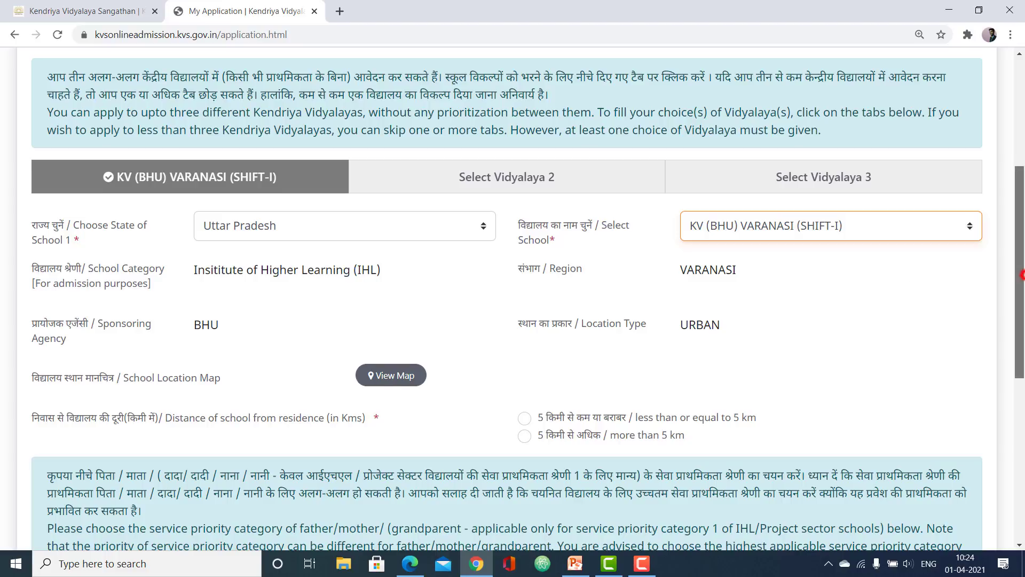
pyautogui.moveTo(1021, 276); pyautogui.dragTo(1023, 287)
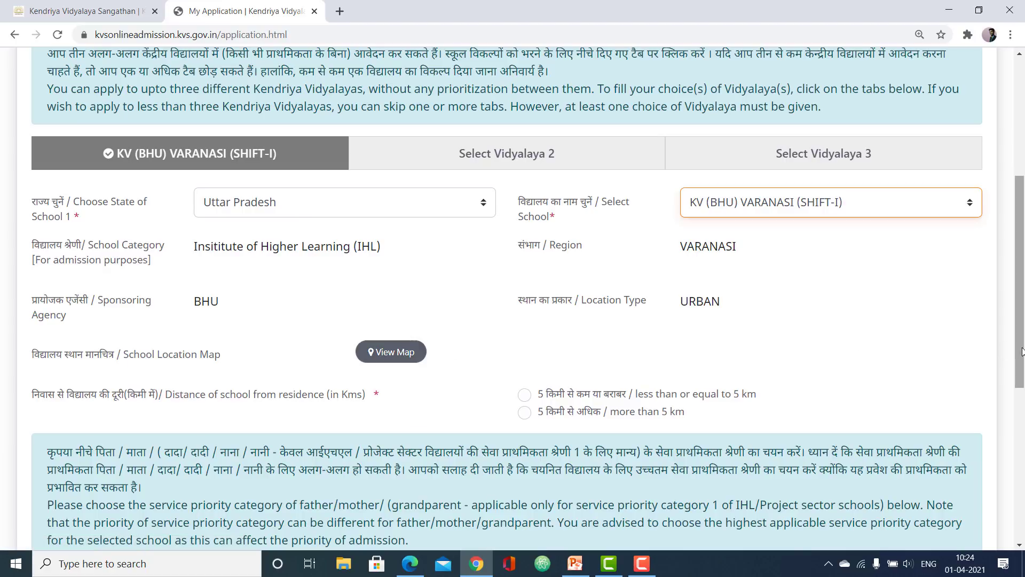
pyautogui.moveTo(1019, 349); pyautogui.dragTo(1020, 348)
pyautogui.scroll(-2, 1020, 348)
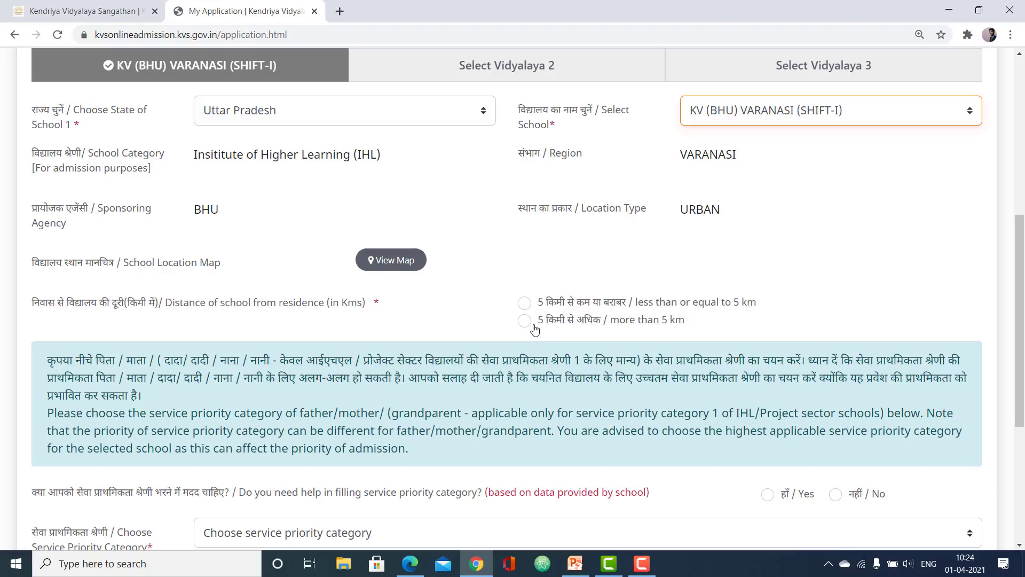
pyautogui.click(505, 324)
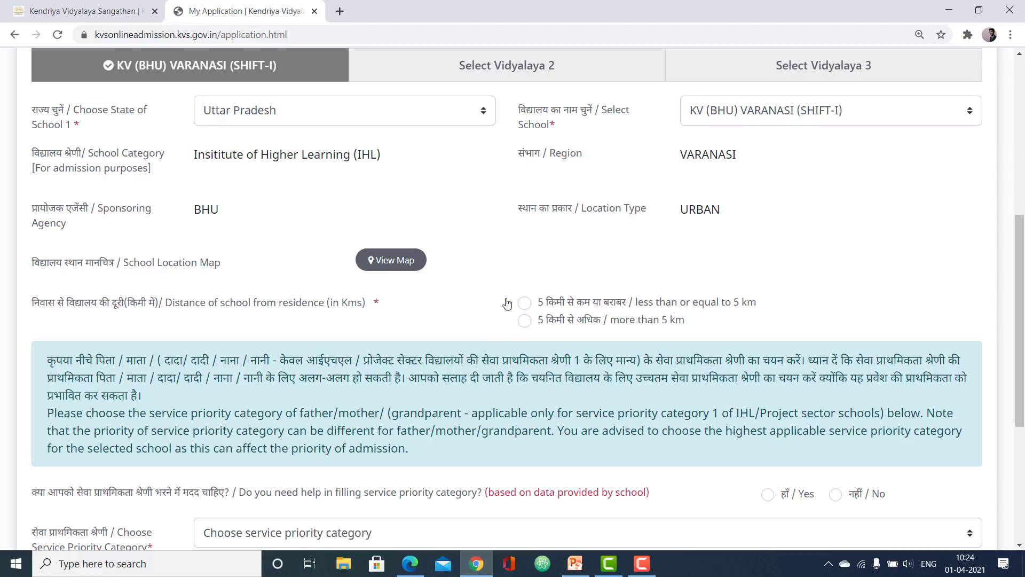
# Set the Shift-I school's distance to 5 km or less, after briefly trying more than 5 km.
pyautogui.click(527, 303)
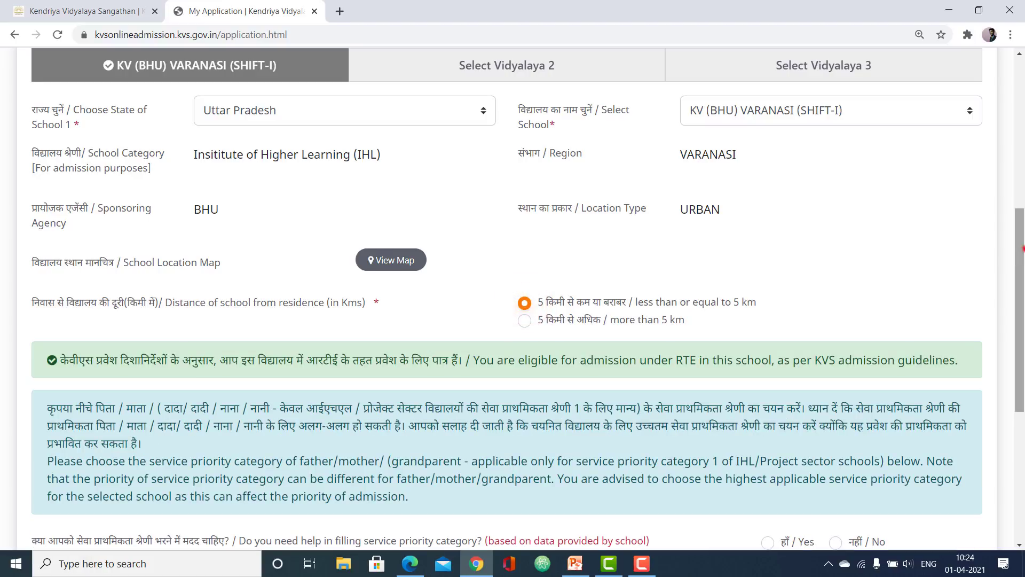
pyautogui.moveTo(1024, 249); pyautogui.dragTo(1024, 272)
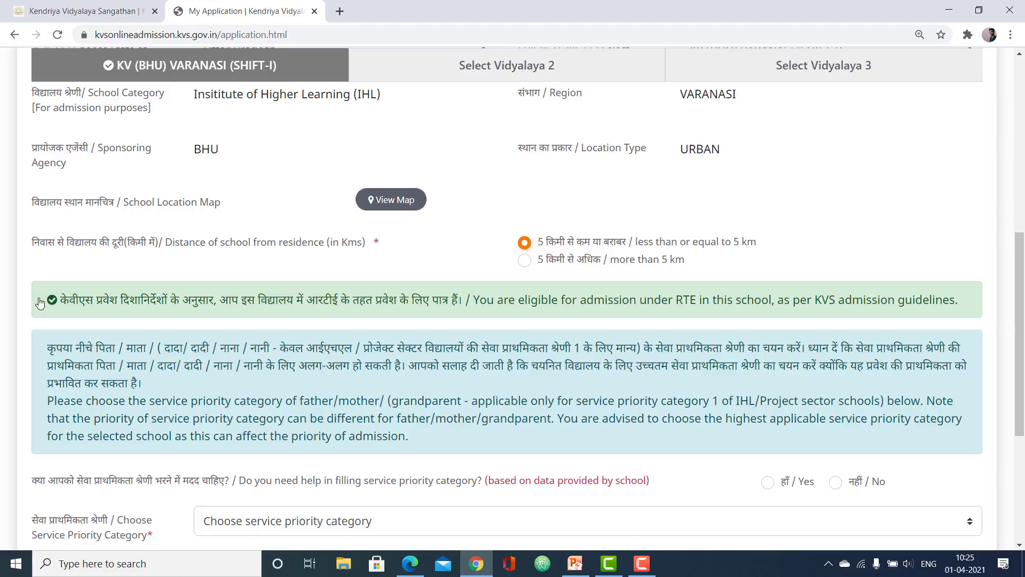
pyautogui.click(523, 260)
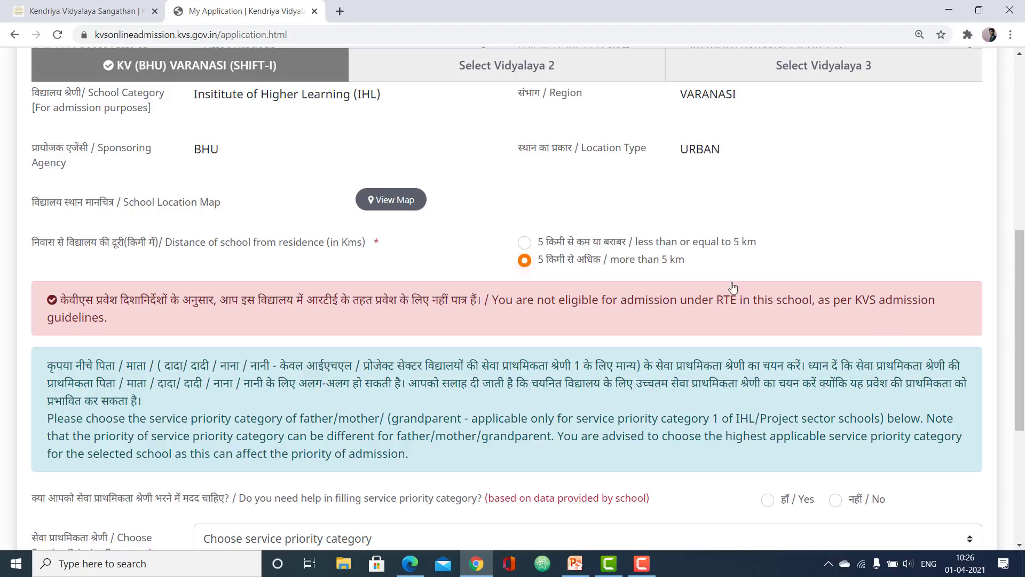
pyautogui.click(524, 245)
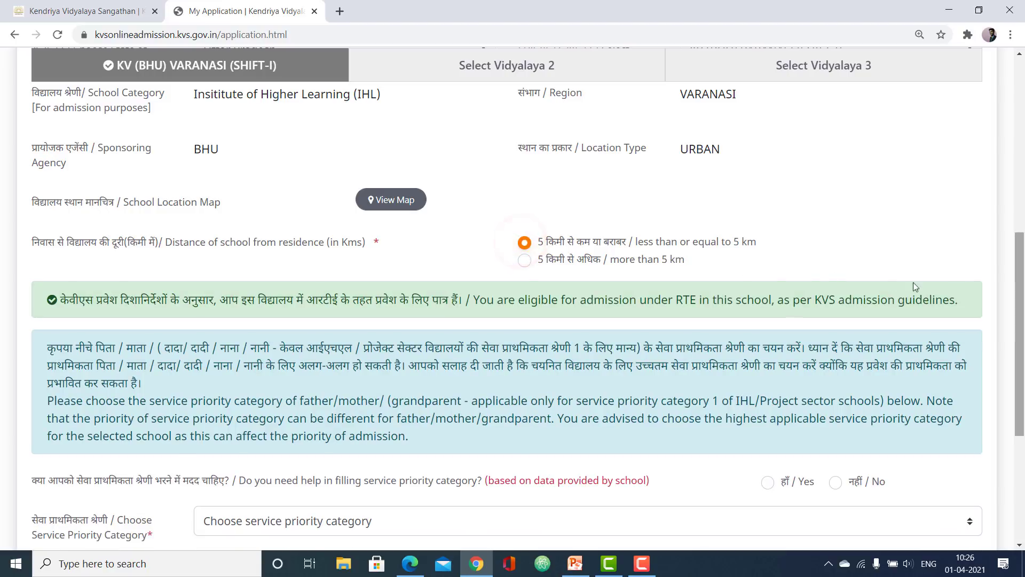
pyautogui.moveTo(1024, 295); pyautogui.dragTo(1024, 379)
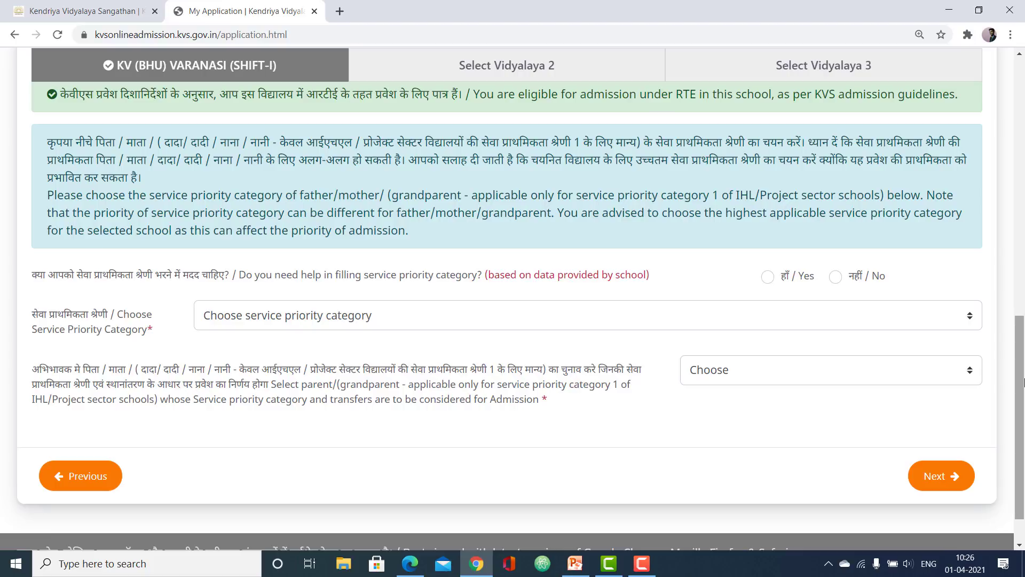
# Answer Yes to service-priority help and choose INSTITUTE OF HIGHER LEARNING as employer.
pyautogui.click(769, 277)
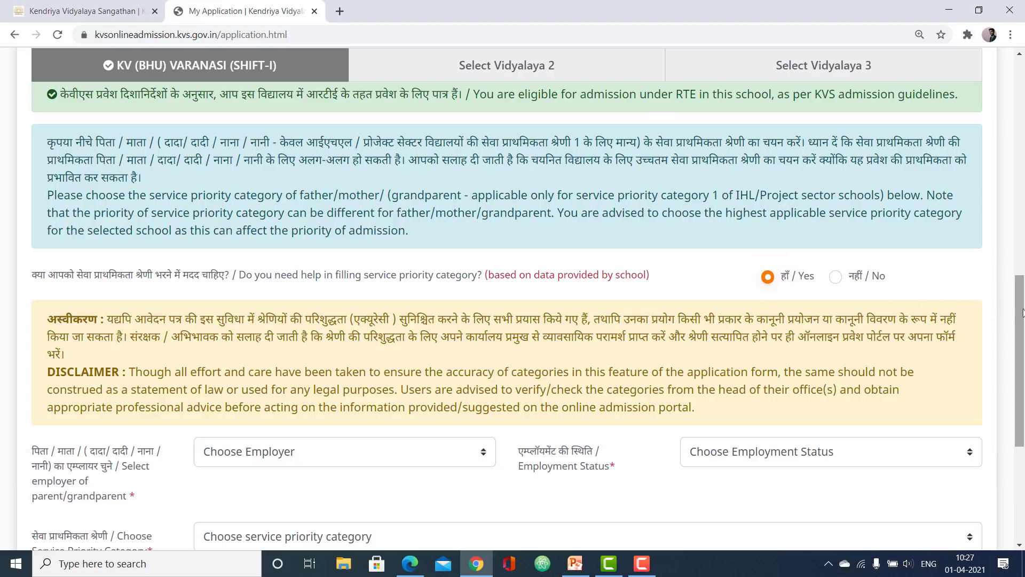
pyautogui.moveTo(1021, 314); pyautogui.dragTo(1024, 374)
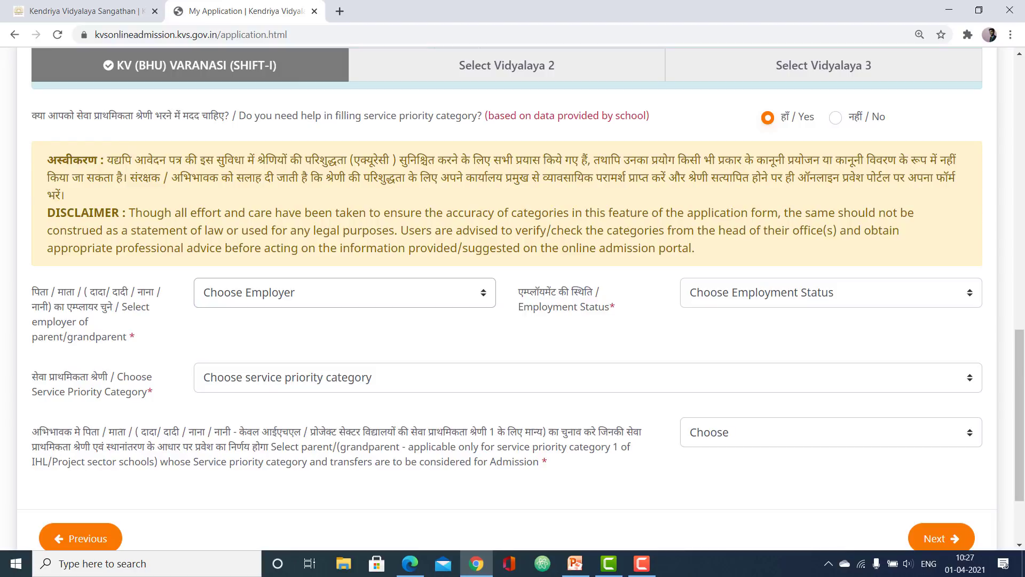
pyautogui.click(483, 297)
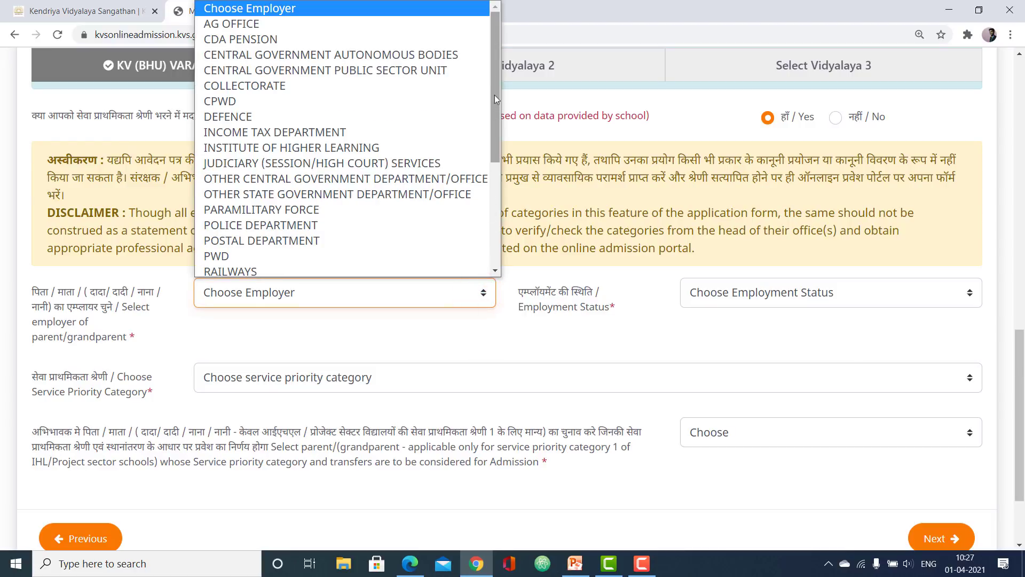
pyautogui.moveTo(495, 94)
pyautogui.mouseDown()
pyautogui.moveTo(474, 222)
pyautogui.moveTo(492, 191)
pyautogui.moveTo(505, 78)
pyautogui.mouseUp()
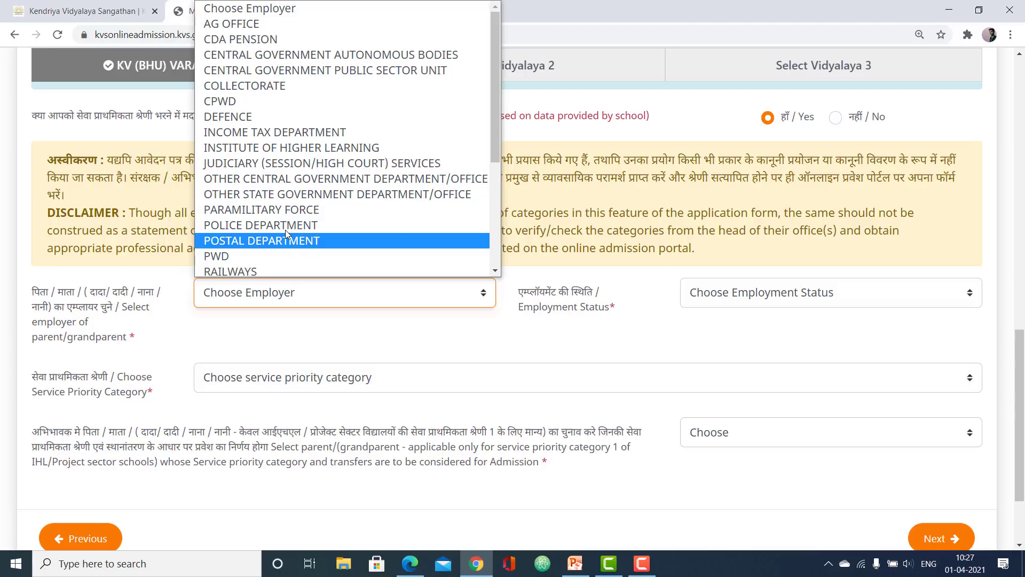
pyautogui.click(287, 149)
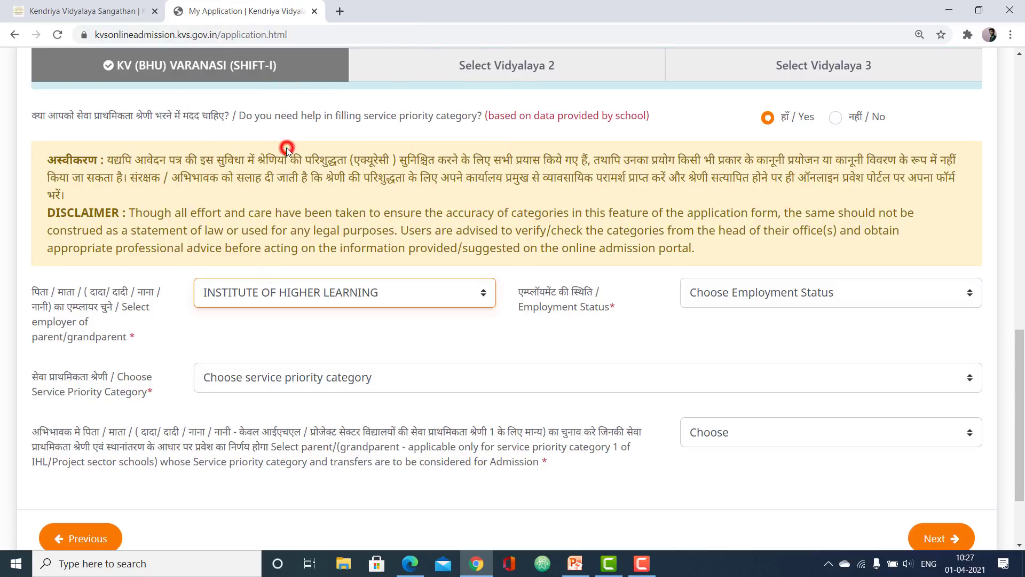
pyautogui.click(614, 327)
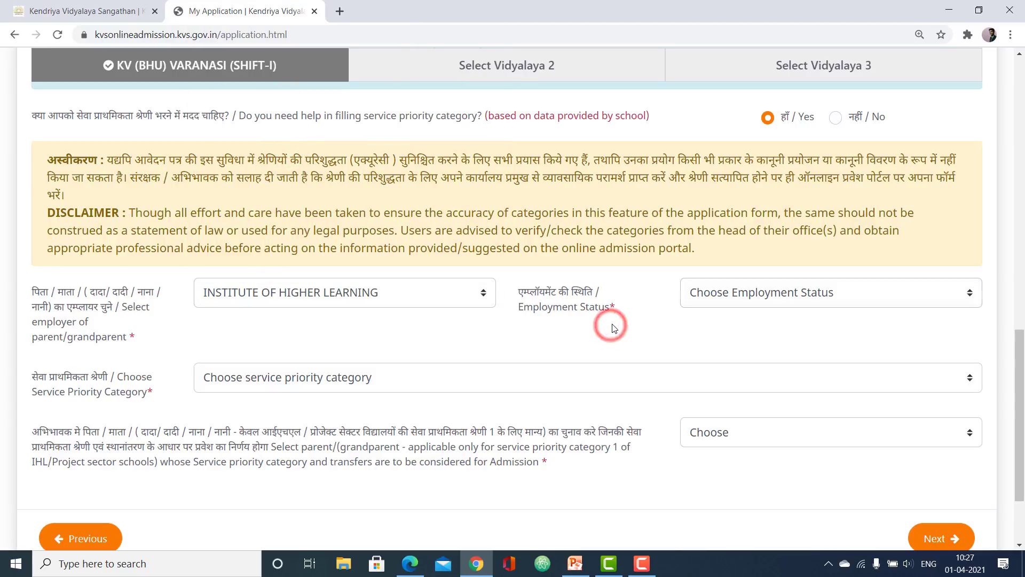
# Set the employment status to SERVING PARENTS.
pyautogui.click(970, 293)
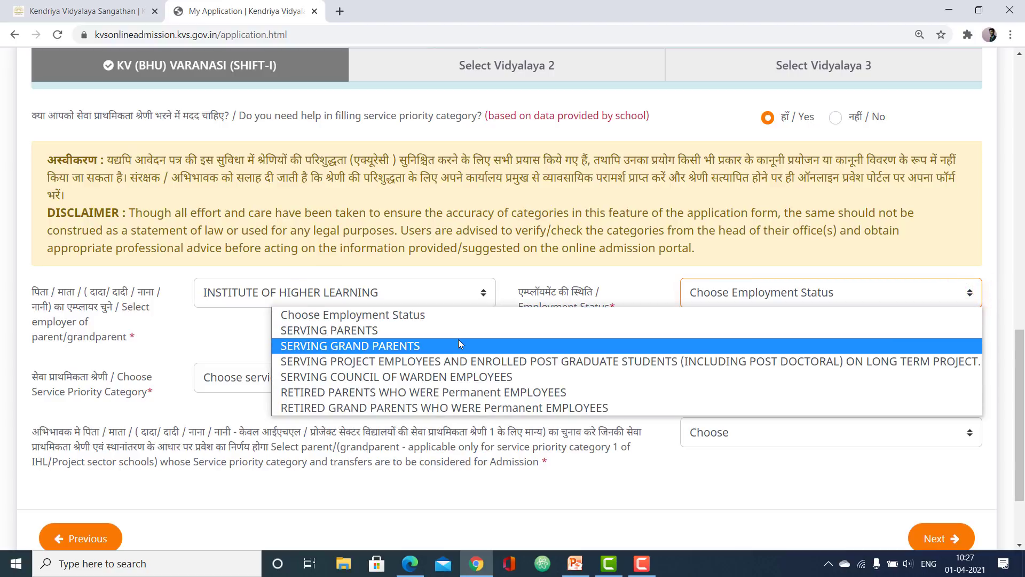
pyautogui.press('Down')
pyautogui.press('Down')
pyautogui.press('Down')
pyautogui.press('Down')
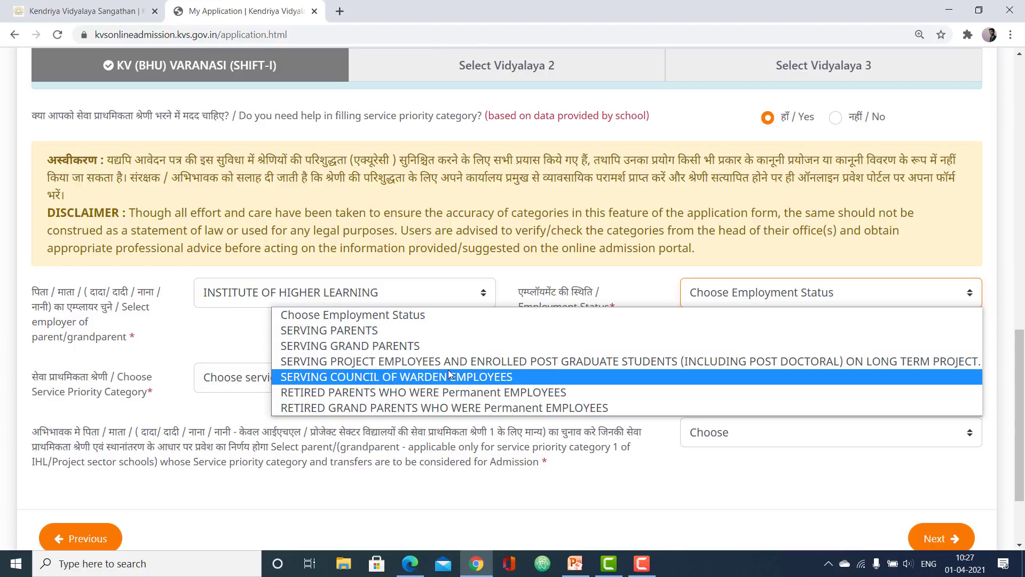
pyautogui.press('Down')
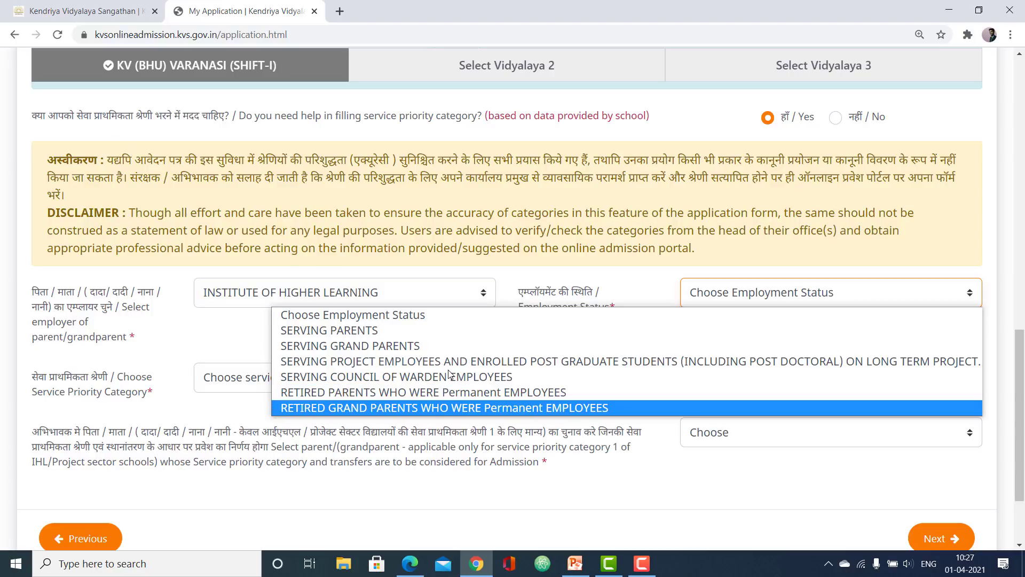
pyautogui.click(370, 333)
pyautogui.click(399, 331)
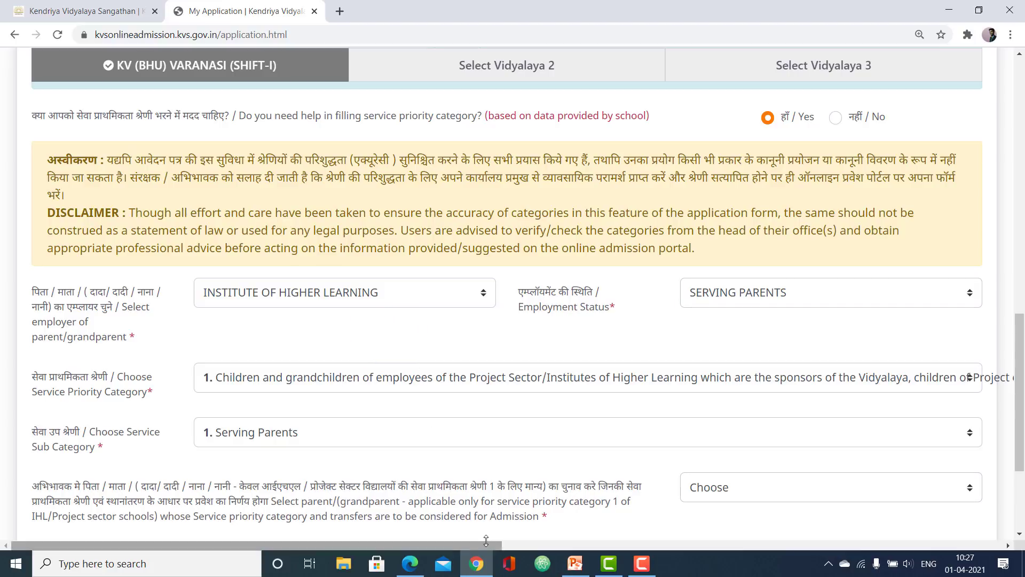
pyautogui.moveTo(486, 540); pyautogui.dragTo(335, 507)
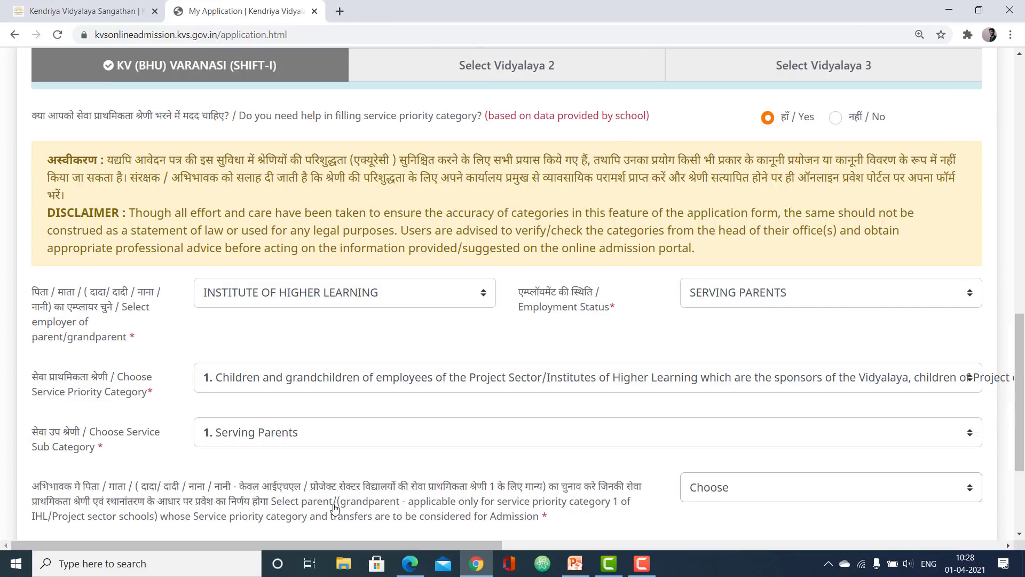
pyautogui.scroll(-1, 335, 508)
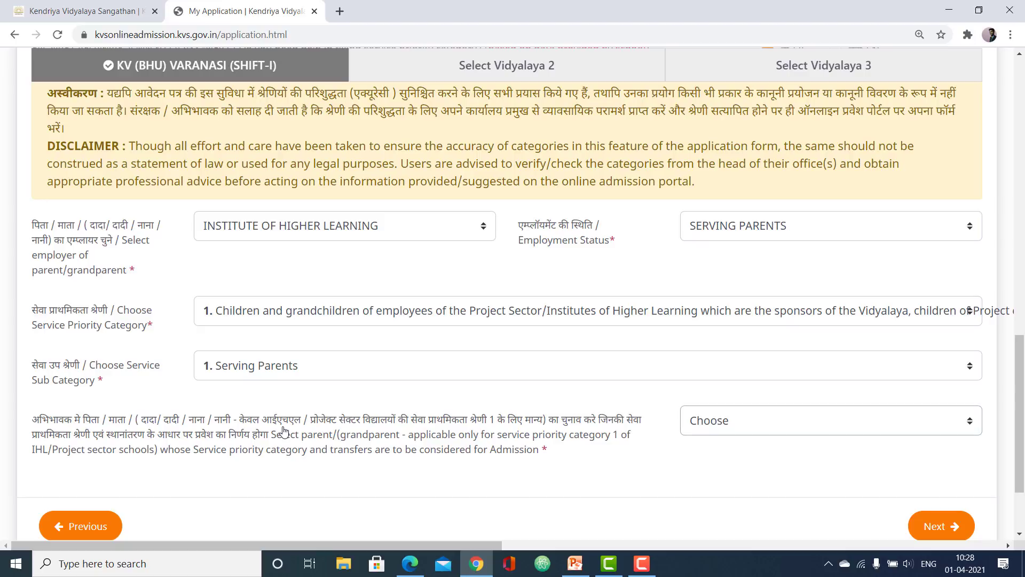
pyautogui.click(971, 422)
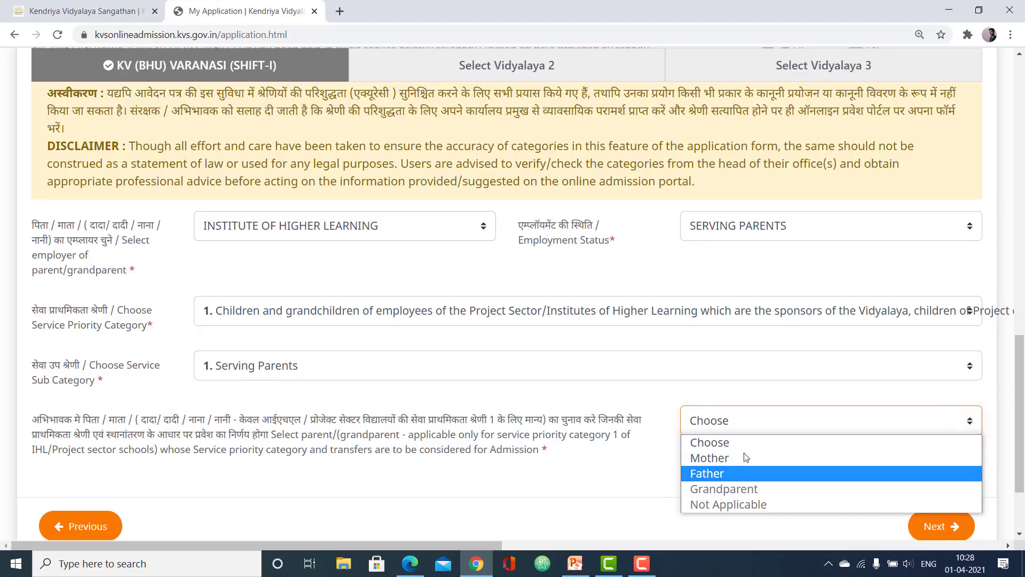
pyautogui.press('Down')
pyautogui.click(662, 494)
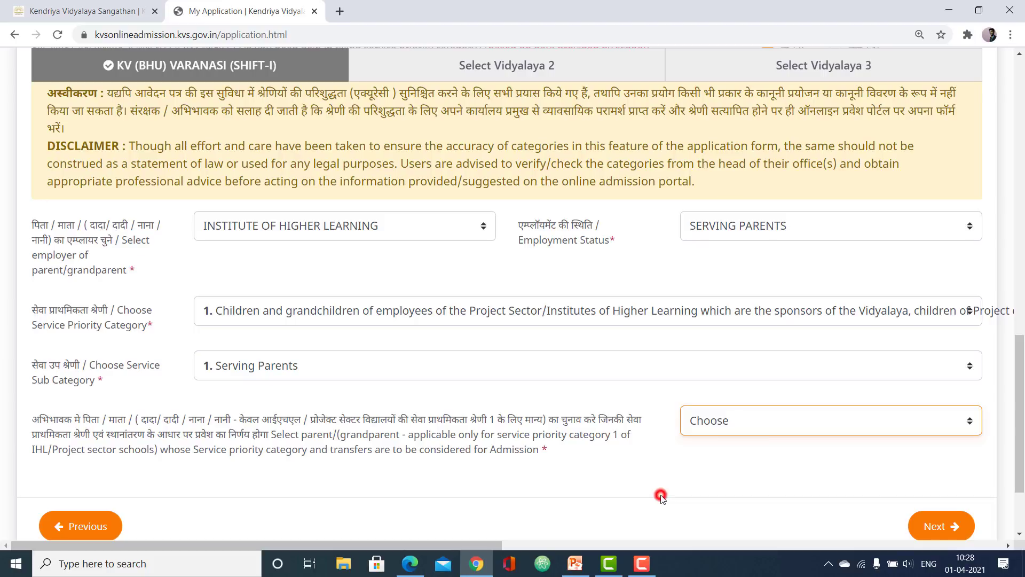
pyautogui.click(895, 426)
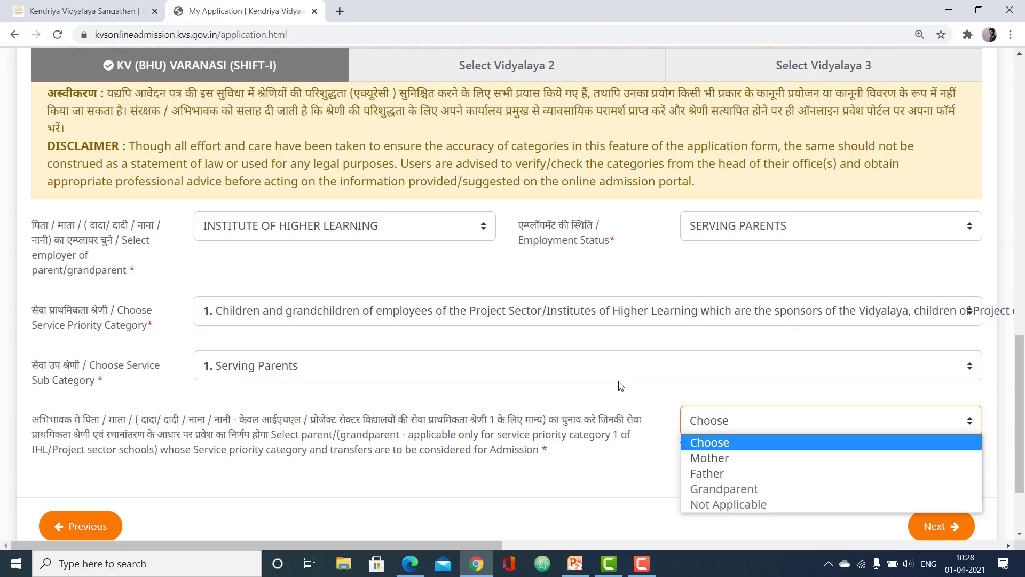
# Try to continue and dismiss the missing-information warning.
pyautogui.click(633, 408)
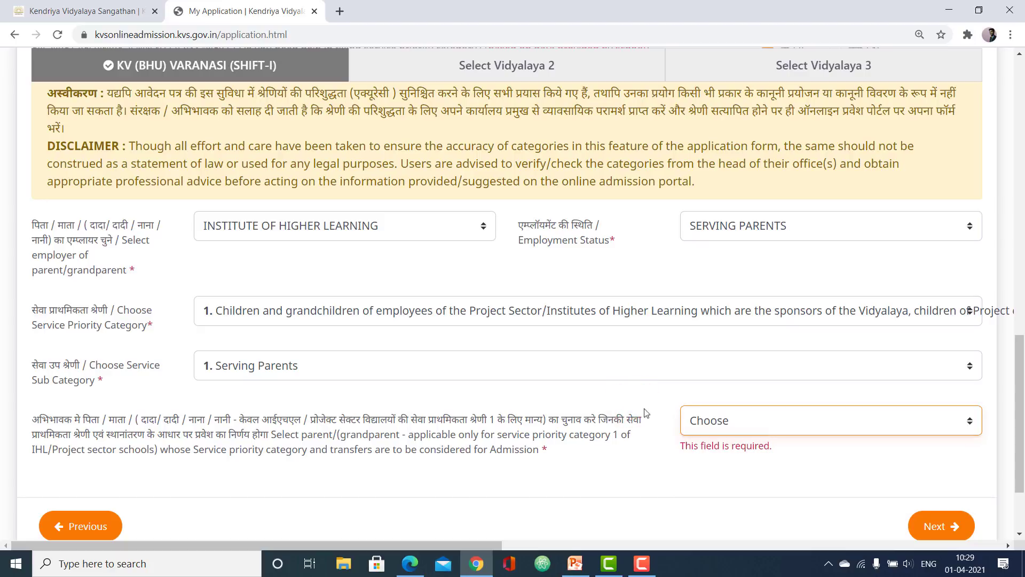
pyautogui.click(837, 469)
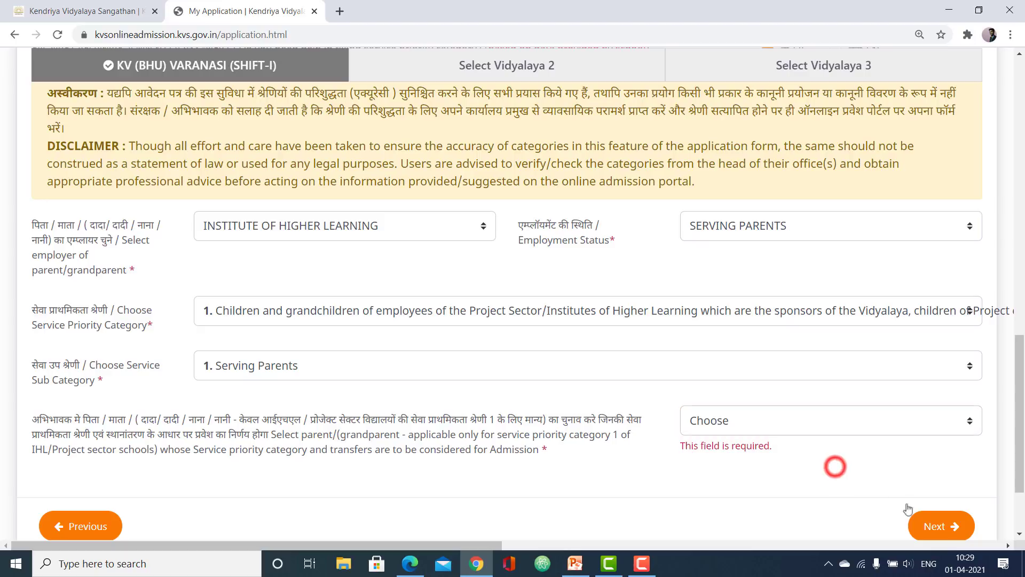
pyautogui.click(949, 527)
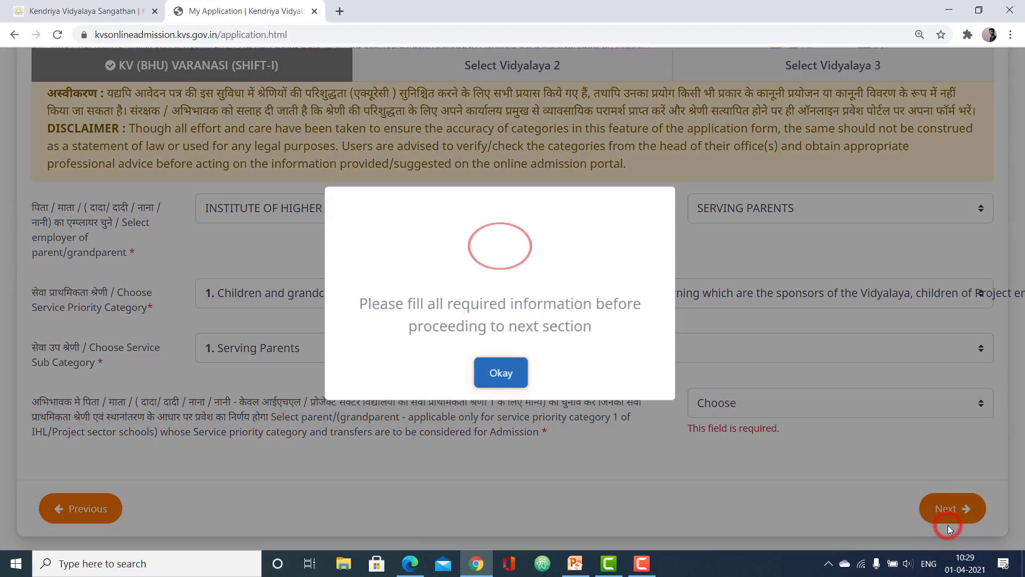
pyautogui.click(504, 373)
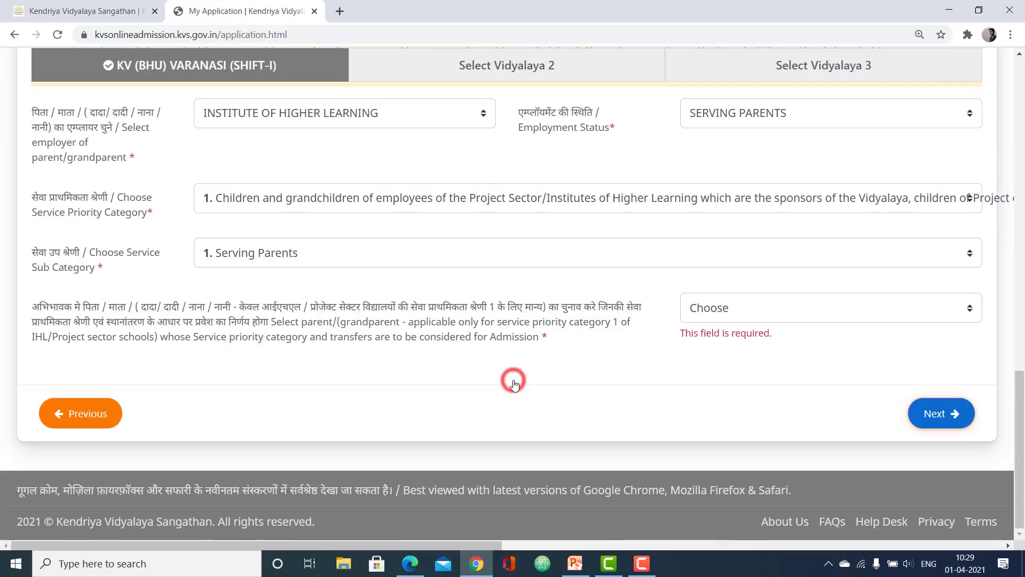
# Choose Father as the service-priority parent and advance to Upload Documents.
pyautogui.click(929, 308)
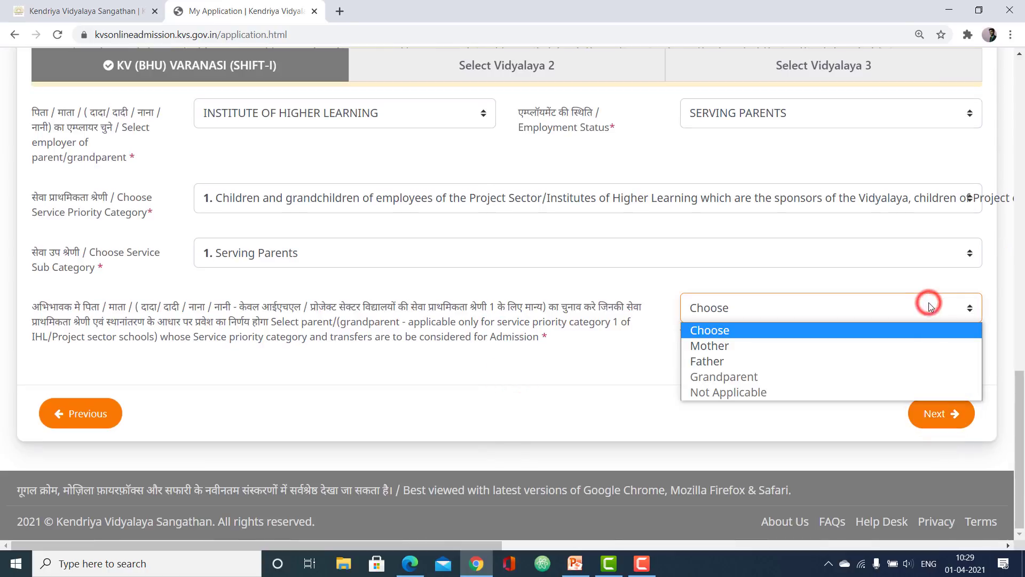
pyautogui.click(707, 362)
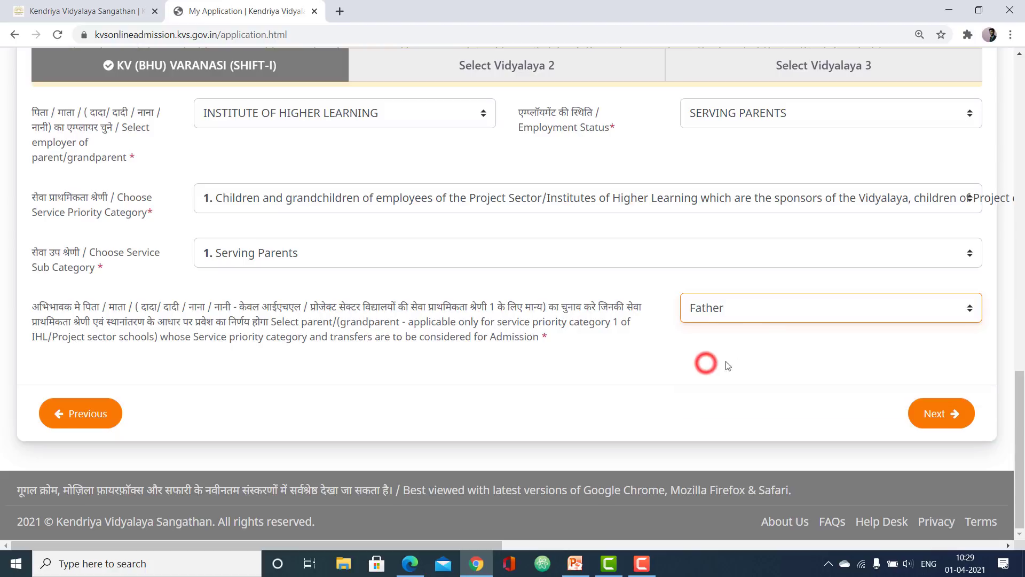
pyautogui.click(886, 348)
pyautogui.click(931, 414)
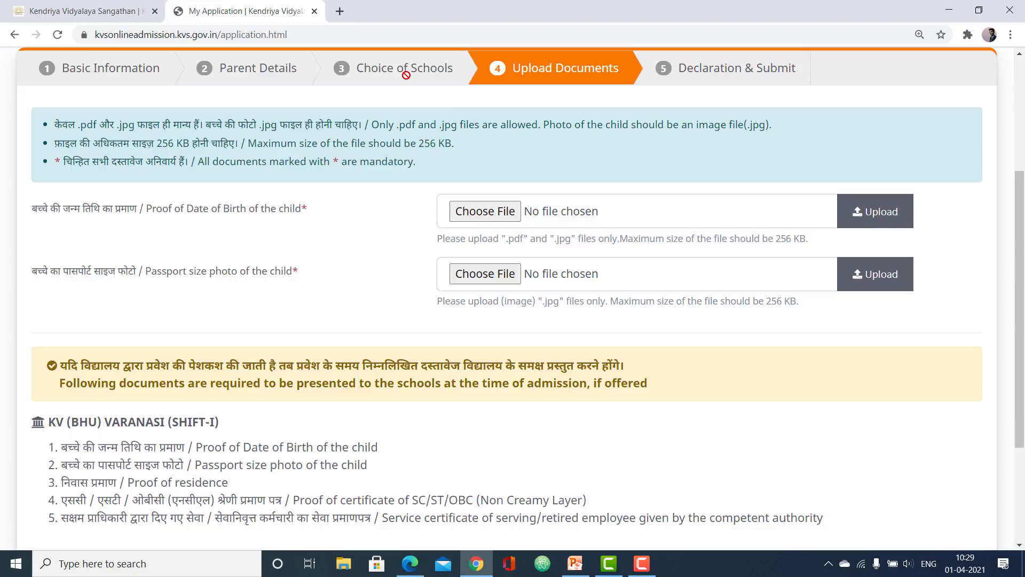
pyautogui.click(406, 76)
pyautogui.moveTo(1017, 402); pyautogui.dragTo(1021, 530)
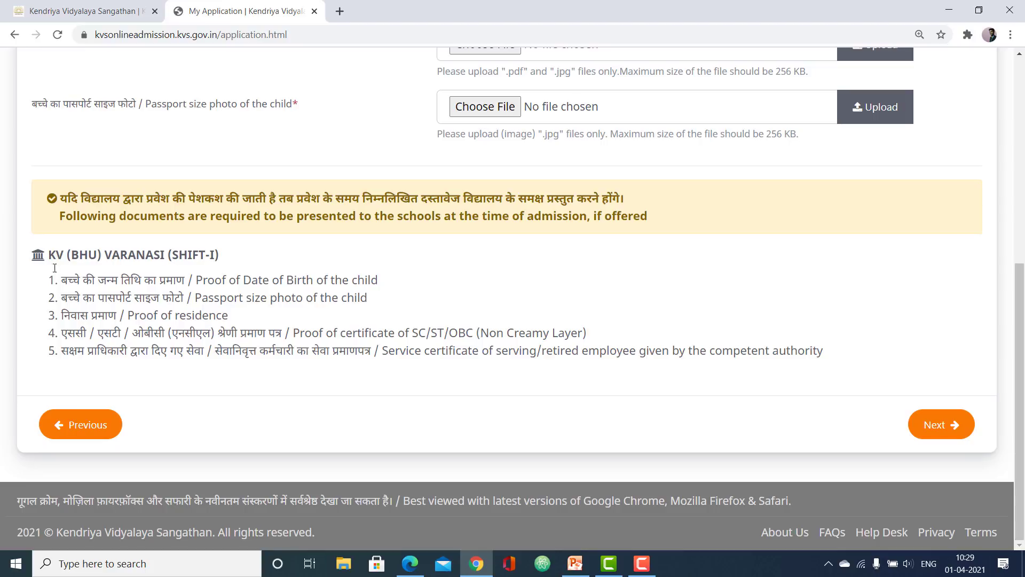
pyautogui.tripleClick(59, 216)
pyautogui.moveTo(435, 237); pyautogui.dragTo(667, 216)
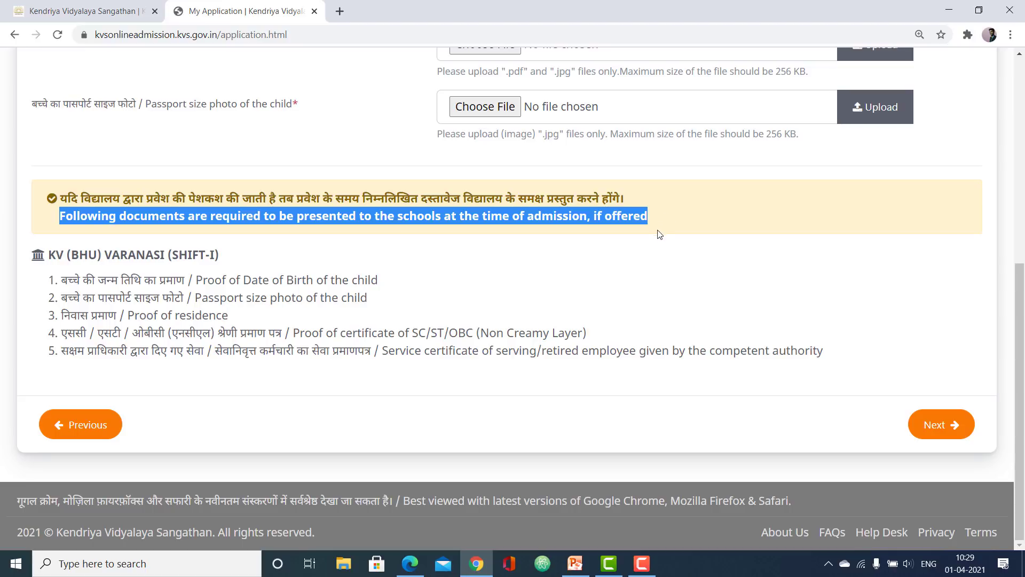
pyautogui.click(658, 228)
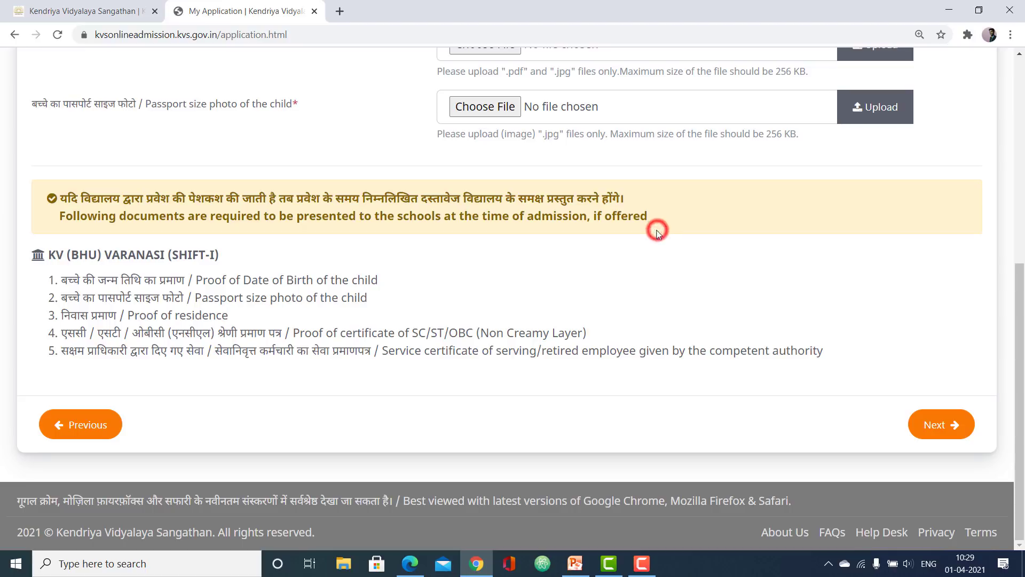
pyautogui.click(397, 280)
pyautogui.click(376, 299)
pyautogui.click(248, 322)
pyautogui.click(598, 335)
pyautogui.click(833, 358)
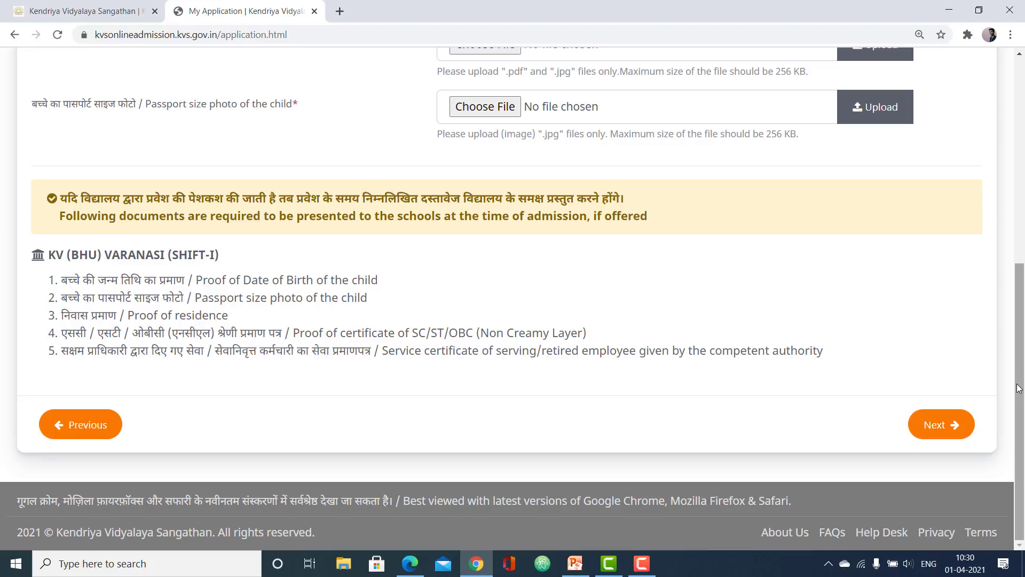
pyautogui.scroll(2, 1018, 383)
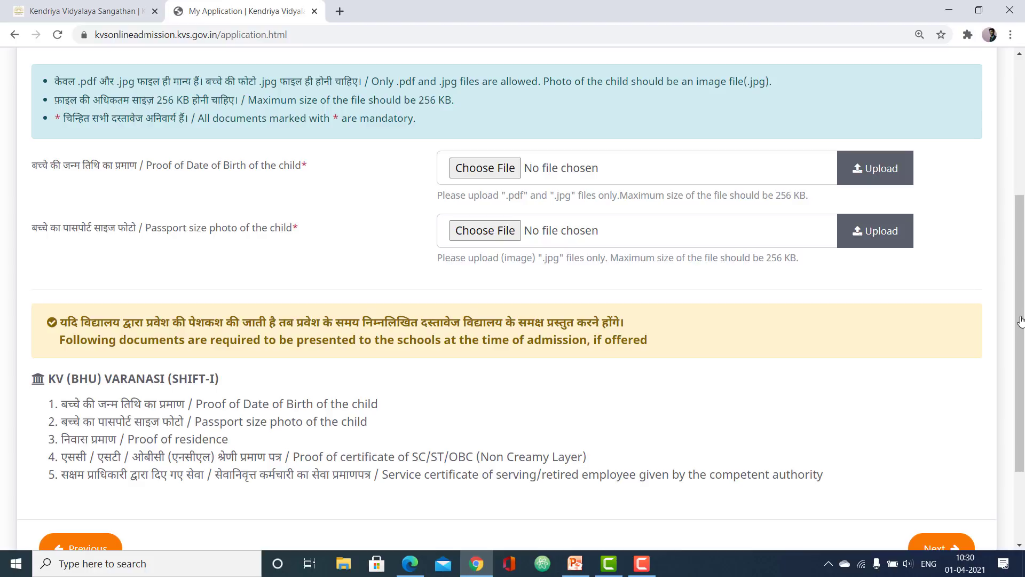
pyautogui.moveTo(1023, 333); pyautogui.dragTo(1024, 373)
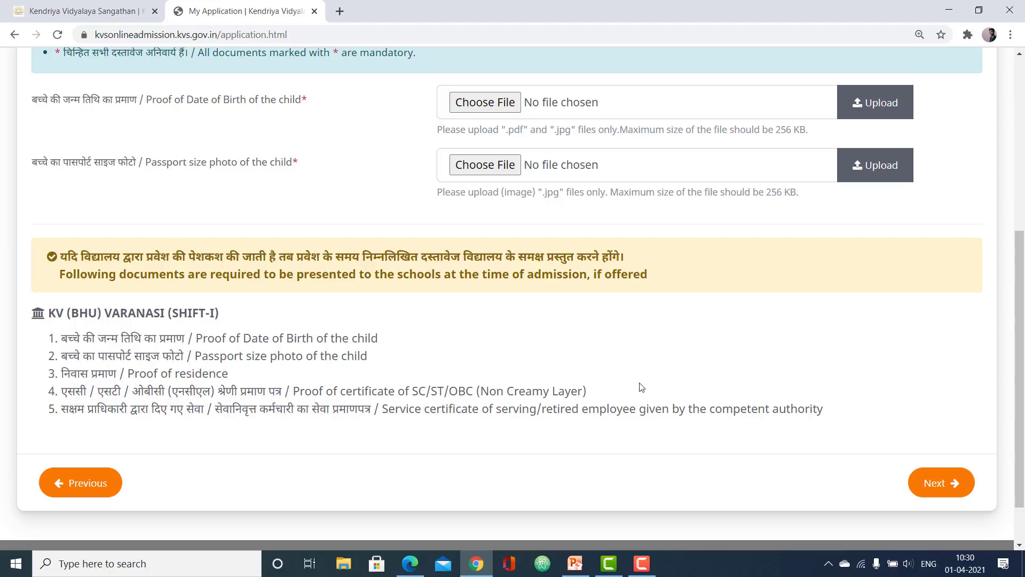
pyautogui.moveTo(1020, 426); pyautogui.dragTo(1024, 471)
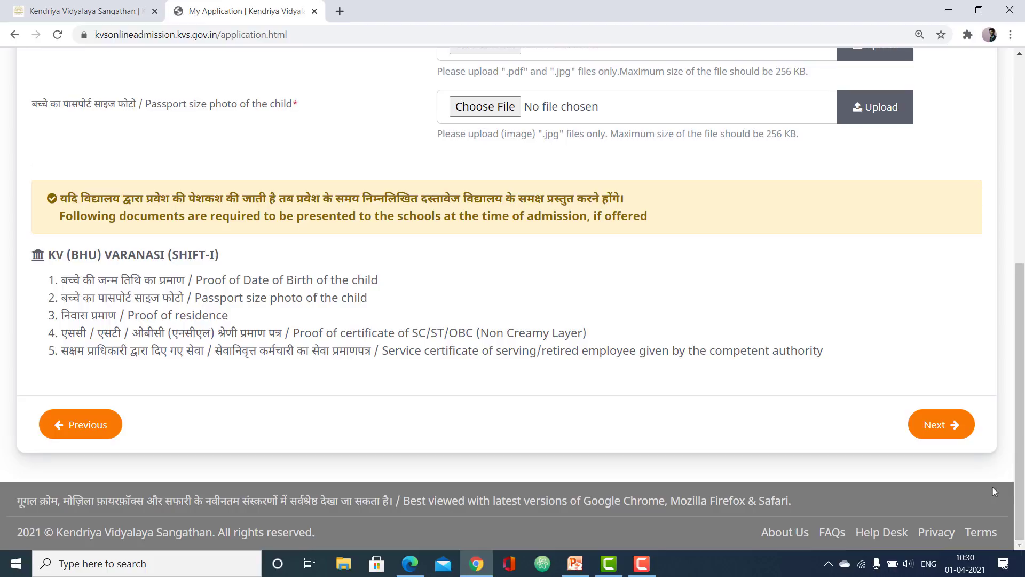
pyautogui.scroll(3, 1024, 485)
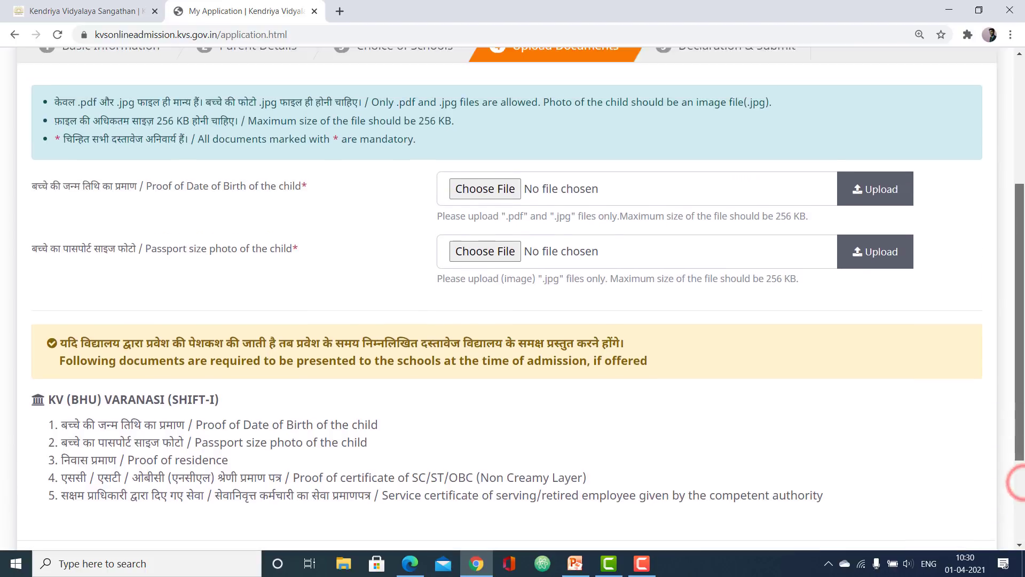
pyautogui.scroll(-3, 1024, 485)
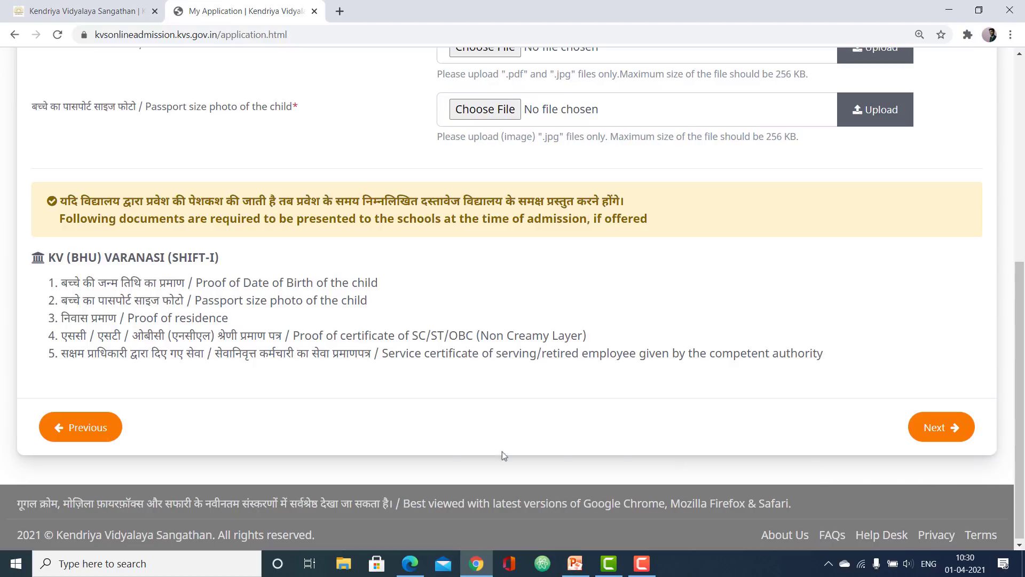
pyautogui.click(98, 429)
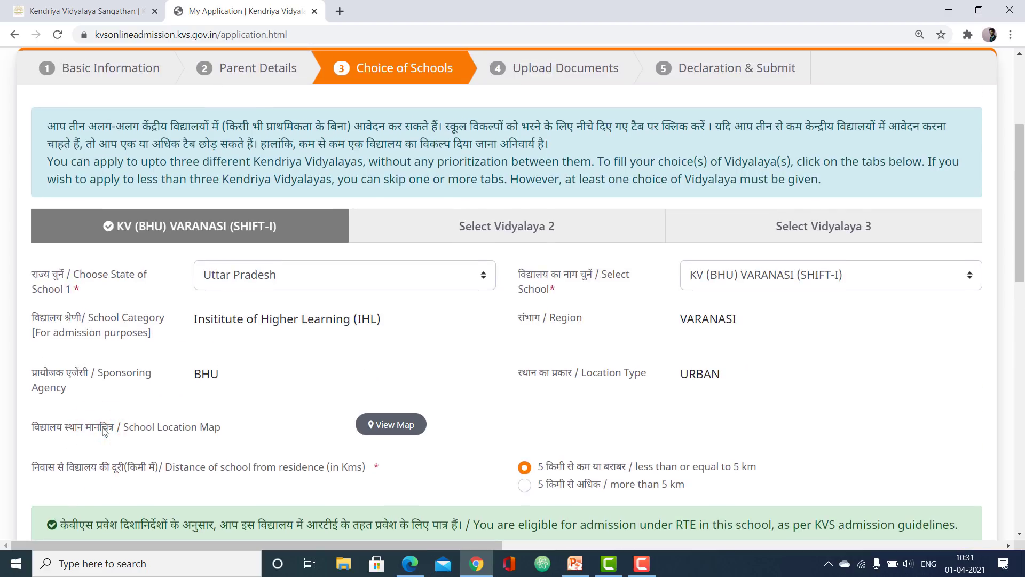
# Add KV (BHU) VARANASI (SHIFT-II), Uttar Pradesh, as the second school choice.
pyautogui.scroll(-3, 549, 429)
pyautogui.scroll(-10, 548, 429)
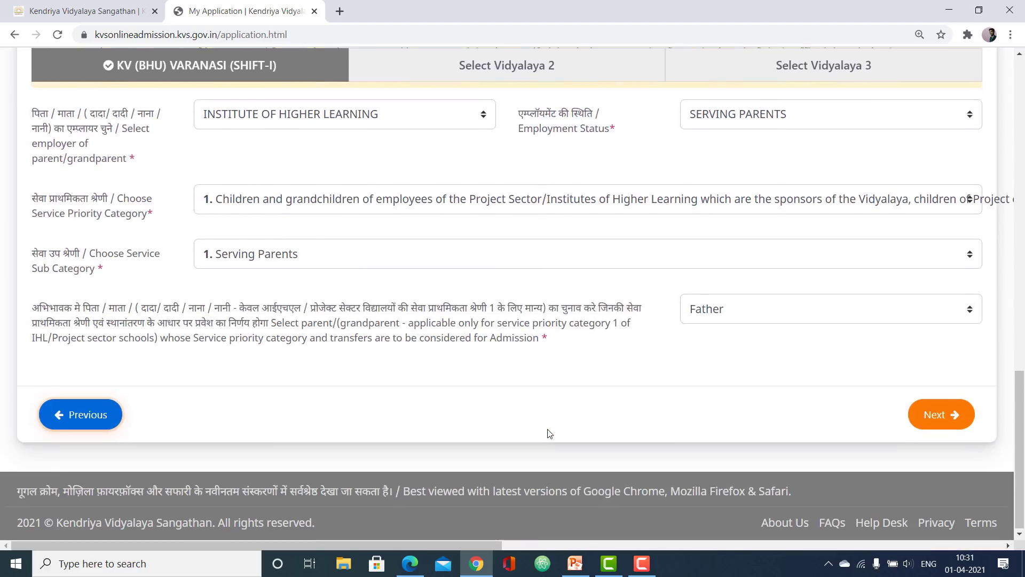
pyautogui.scroll(7, 551, 450)
pyautogui.scroll(7, 551, 449)
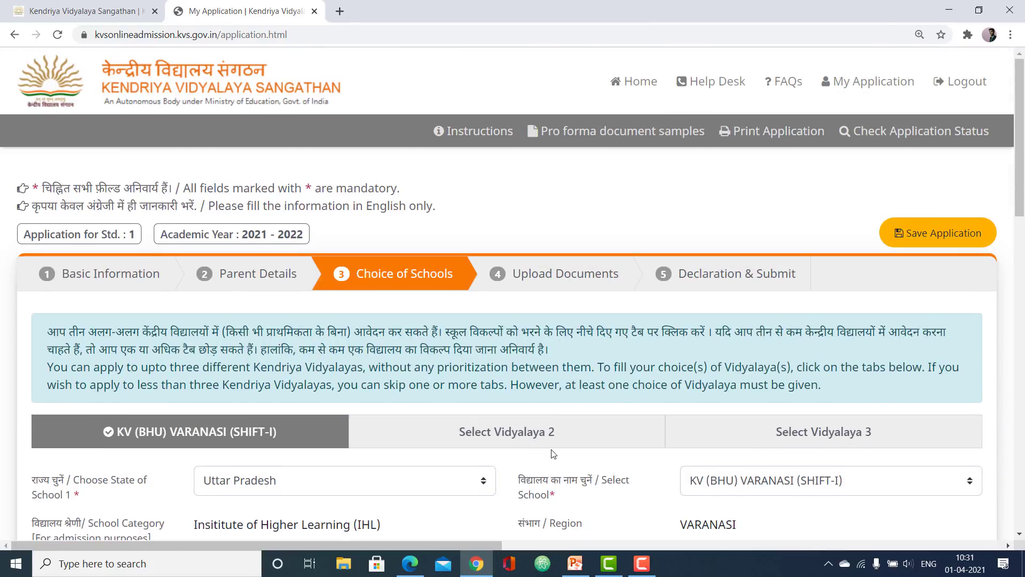
pyautogui.scroll(-4, 553, 453)
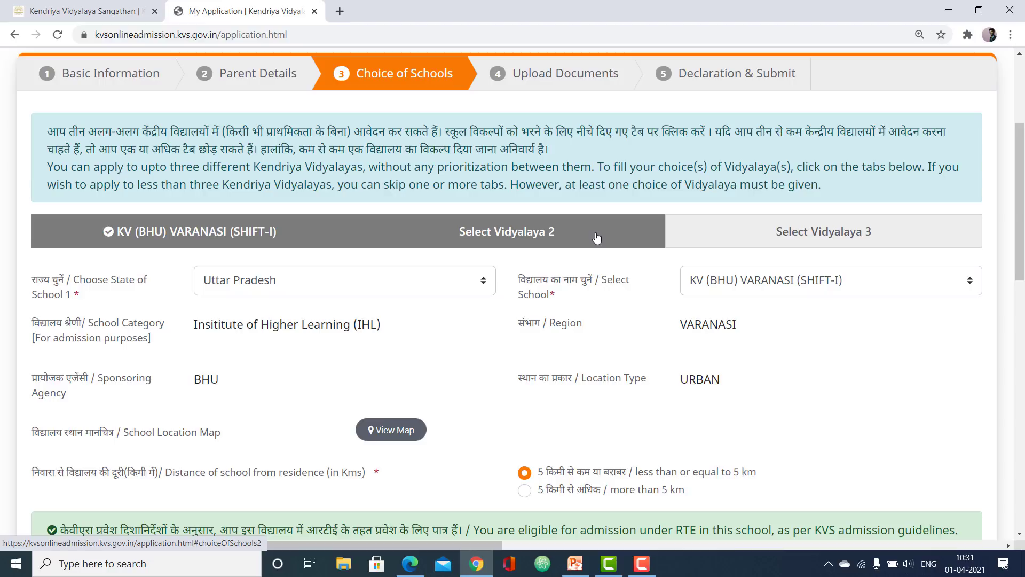
pyautogui.click(597, 236)
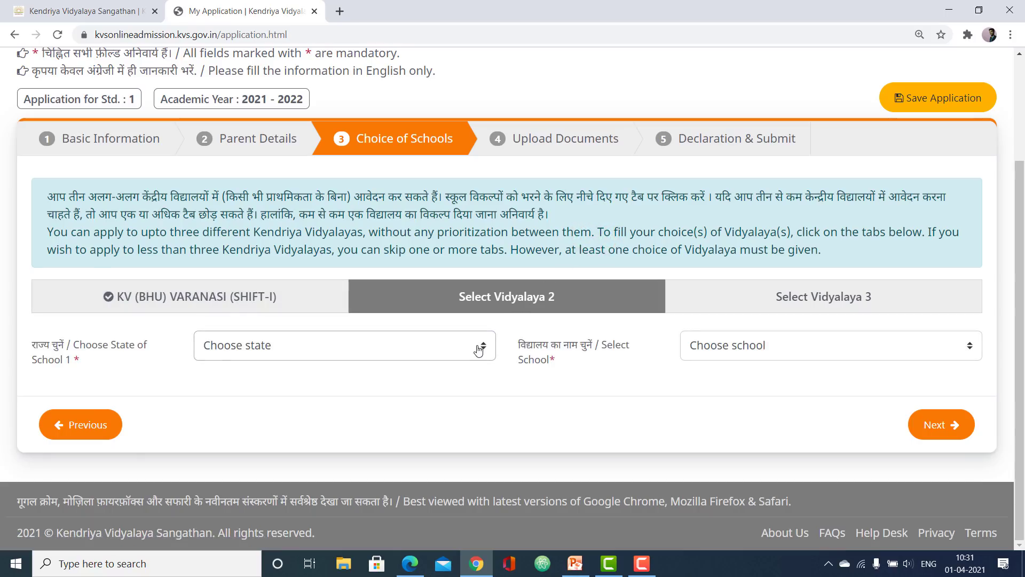
pyautogui.click(478, 349)
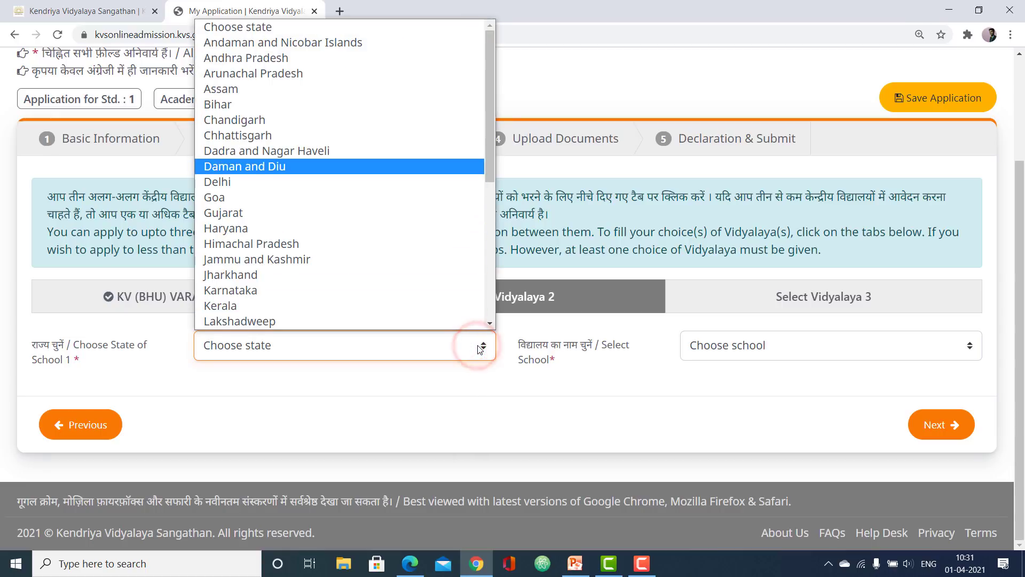
pyautogui.moveTo(491, 124); pyautogui.dragTo(509, 324)
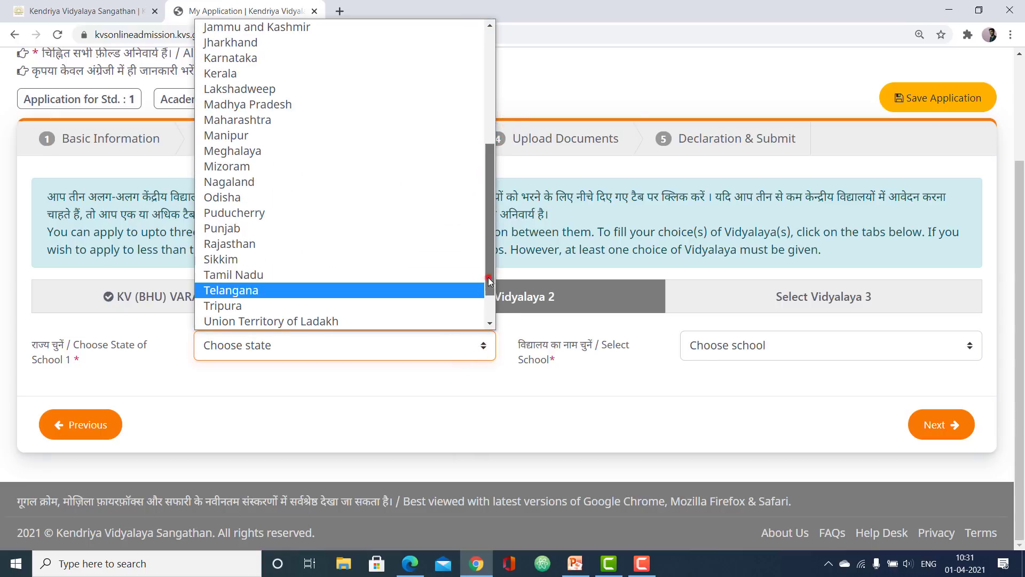
pyautogui.moveTo(487, 277); pyautogui.dragTo(489, 305)
pyautogui.click(267, 291)
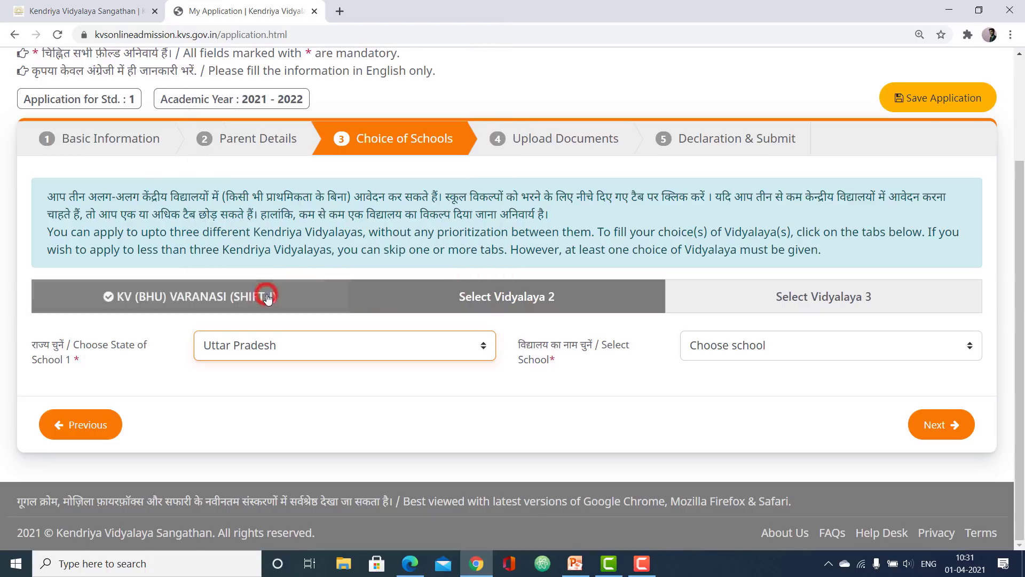
pyautogui.click(710, 390)
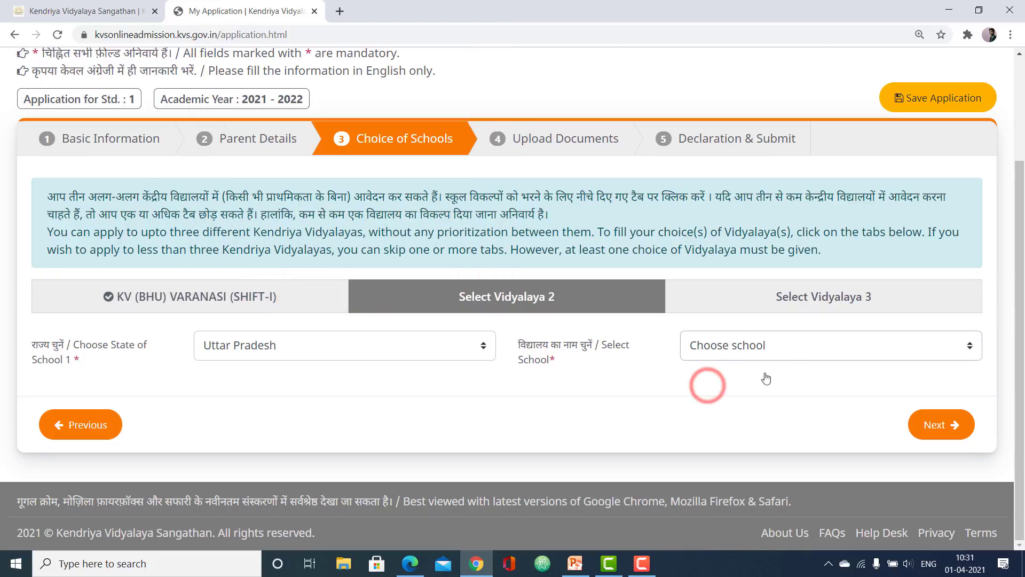
pyautogui.click(912, 345)
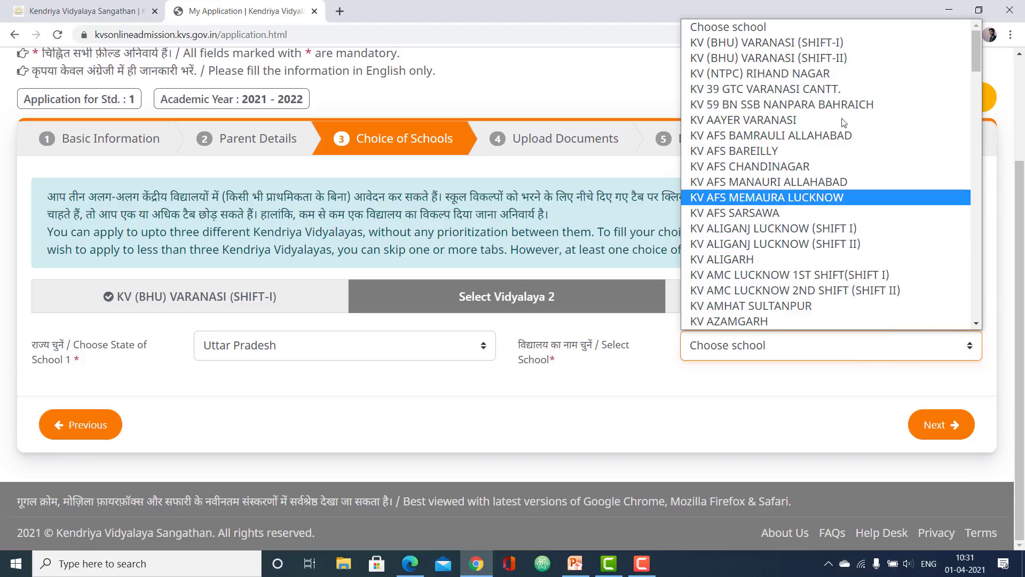
pyautogui.click(826, 59)
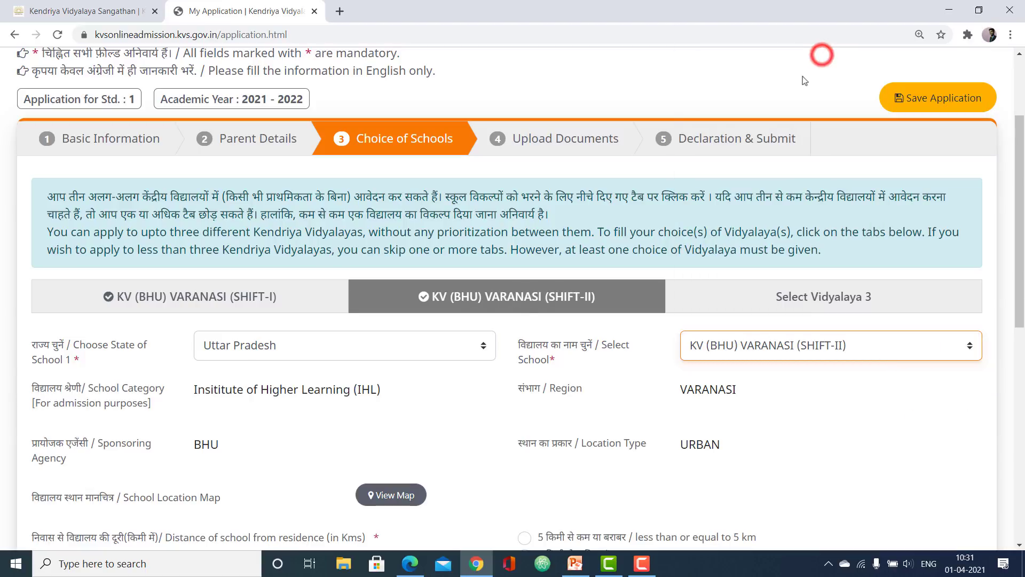
# Mark the second school as within 5 km of home.
pyautogui.scroll(-3, 472, 442)
pyautogui.scroll(-1, 471, 441)
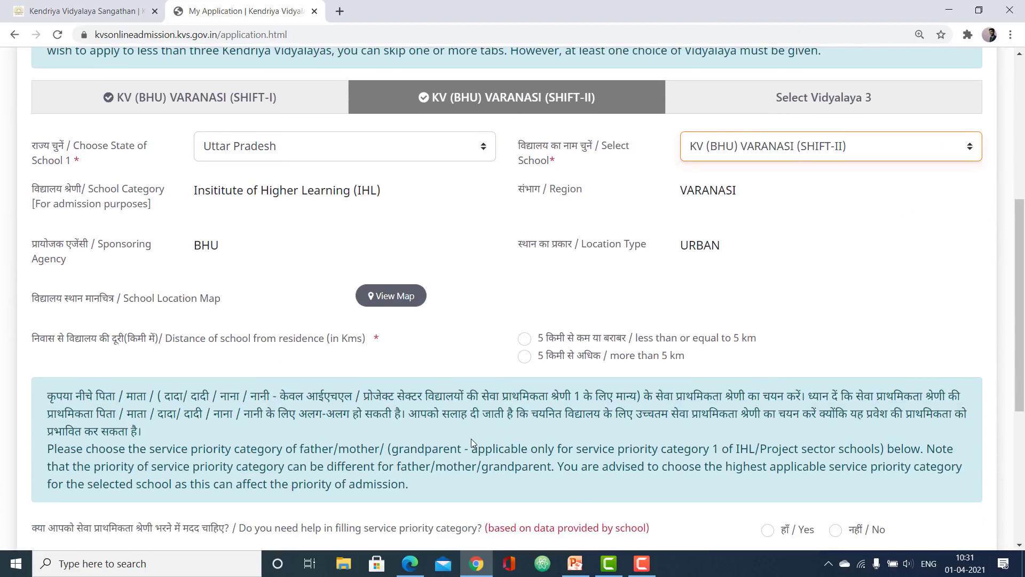
pyautogui.scroll(1, 471, 441)
pyautogui.click(526, 409)
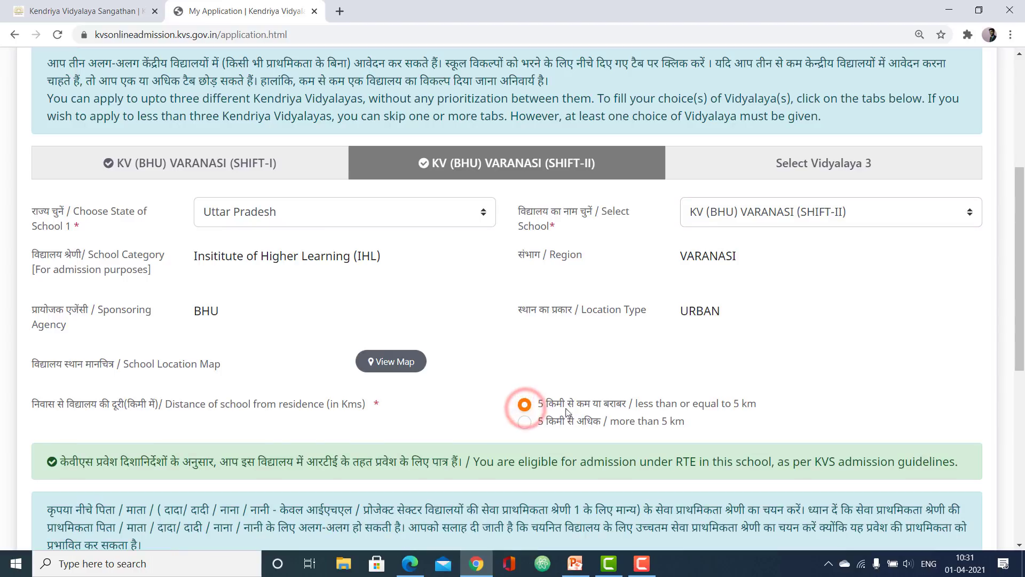
pyautogui.scroll(-5, 633, 414)
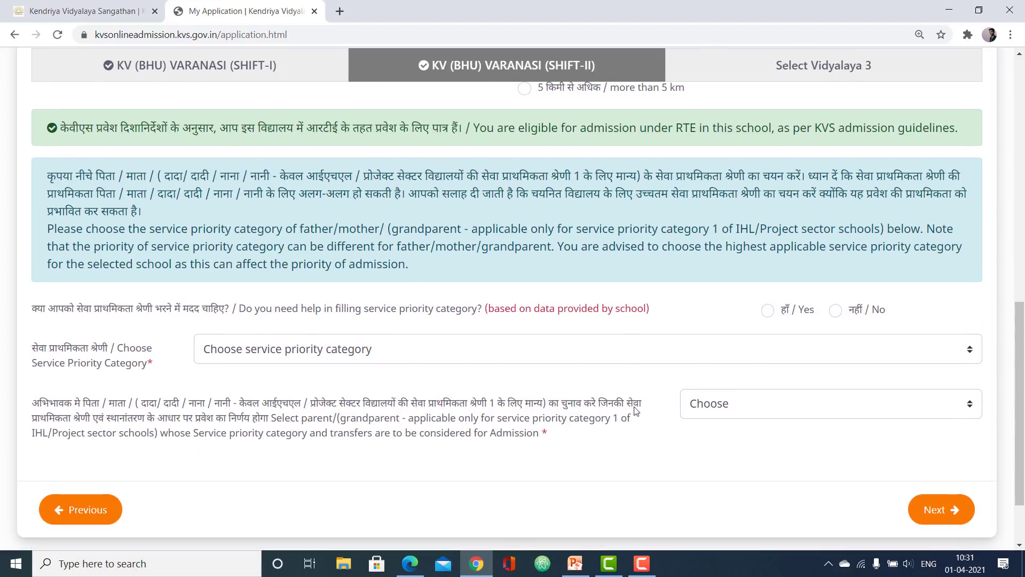
# Request category help, with INSTITUTE OF HIGHER LEARNING employer and serving permanent-employee parent status.
pyautogui.click(767, 310)
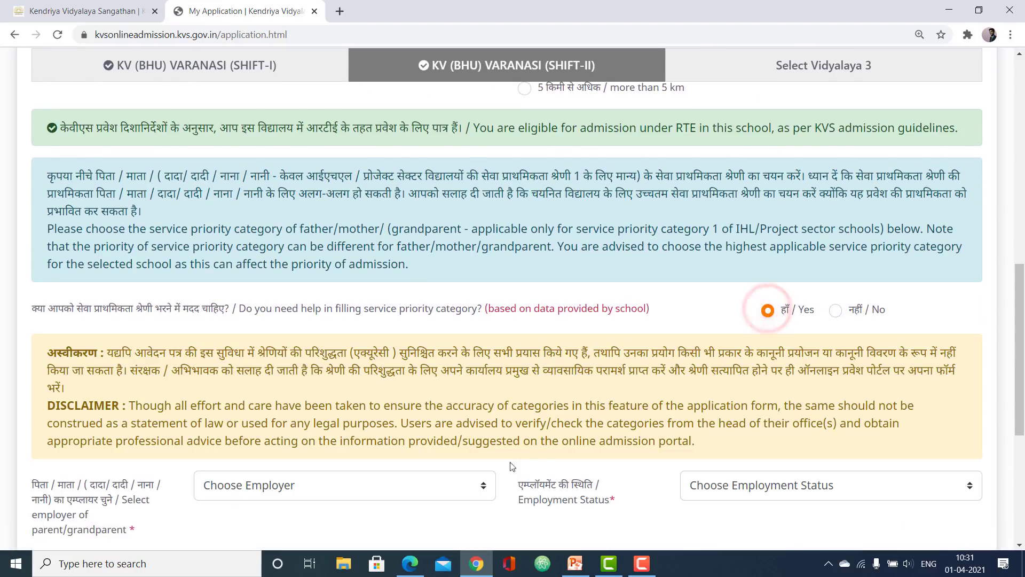
pyautogui.click(471, 489)
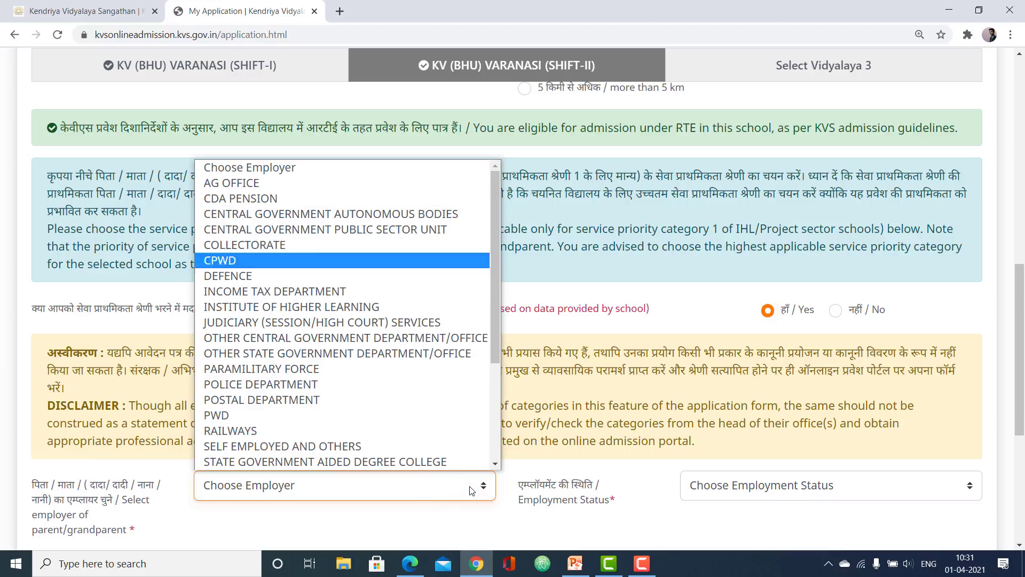
pyautogui.click(266, 309)
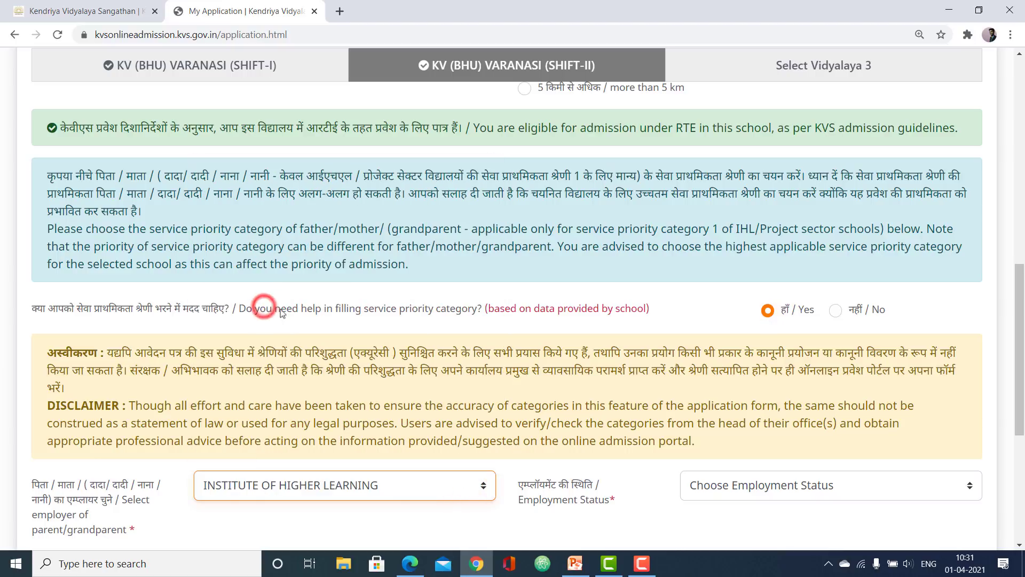
pyautogui.moveTo(1020, 408); pyautogui.dragTo(1021, 446)
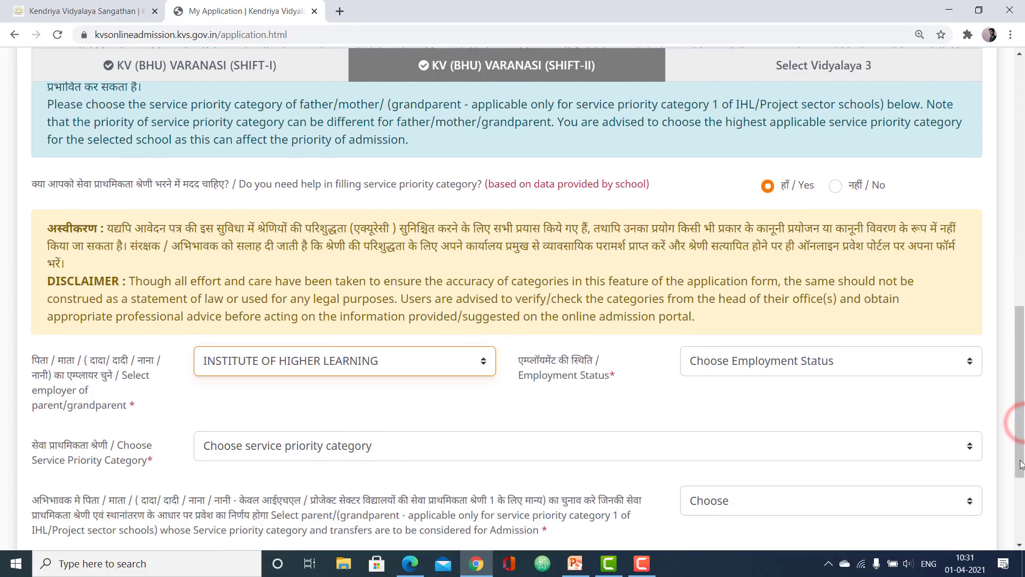
pyautogui.click(943, 367)
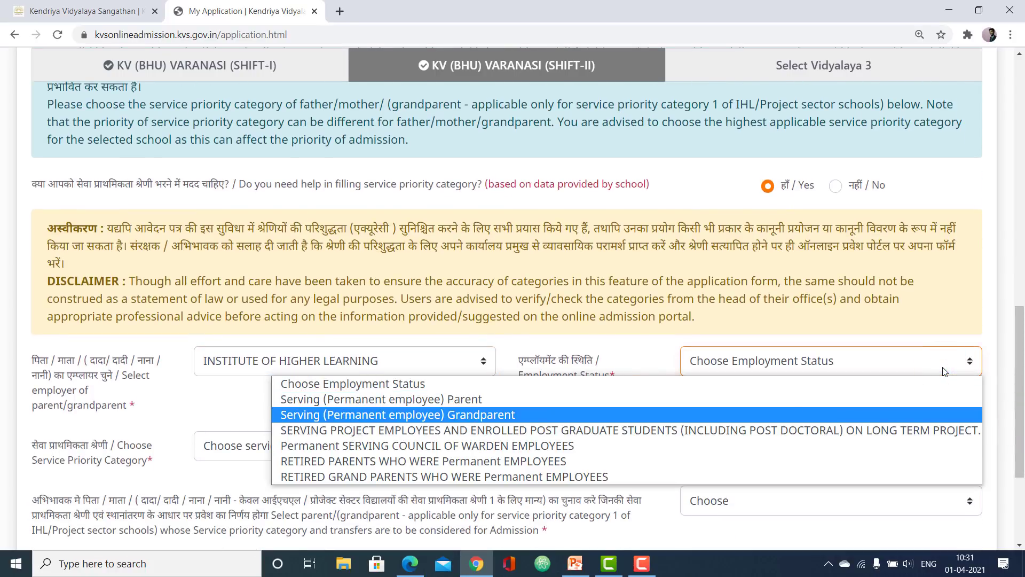
pyautogui.click(378, 399)
# Choose Father as the parent considered and advance to Upload Documents.
pyautogui.scroll(-1, 327, 464)
pyautogui.scroll(-4, 327, 464)
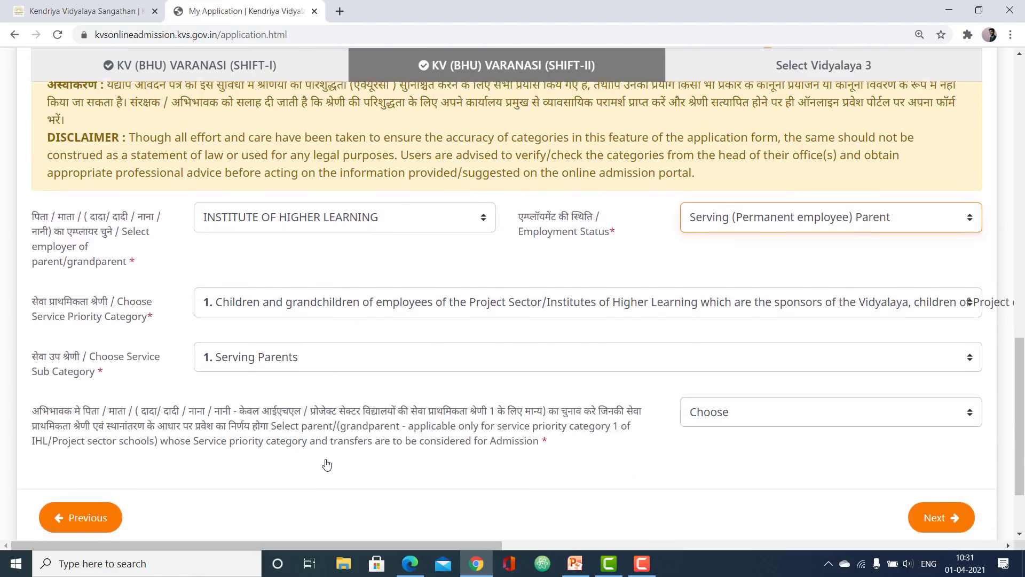
pyautogui.click(970, 309)
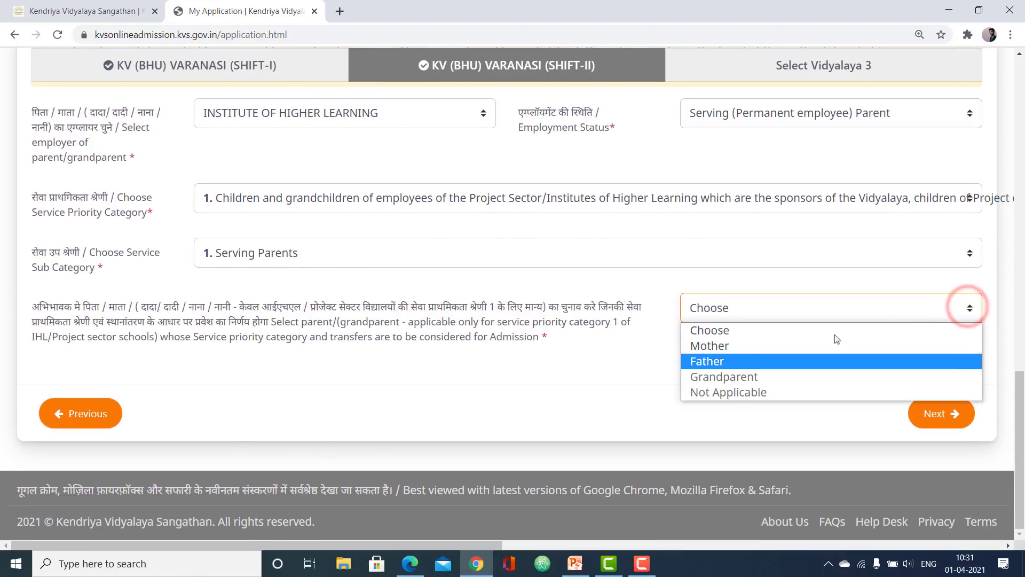
pyautogui.click(741, 355)
pyautogui.click(936, 415)
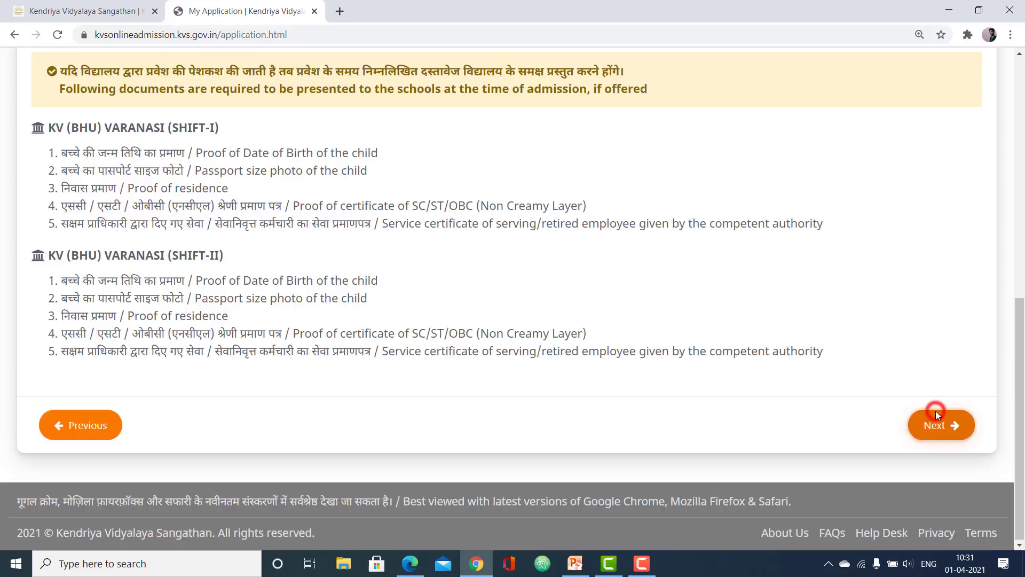
# Scroll to the bottom of Upload Documents and return to Choice of Schools with Previous.
pyautogui.scroll(-4, 808, 463)
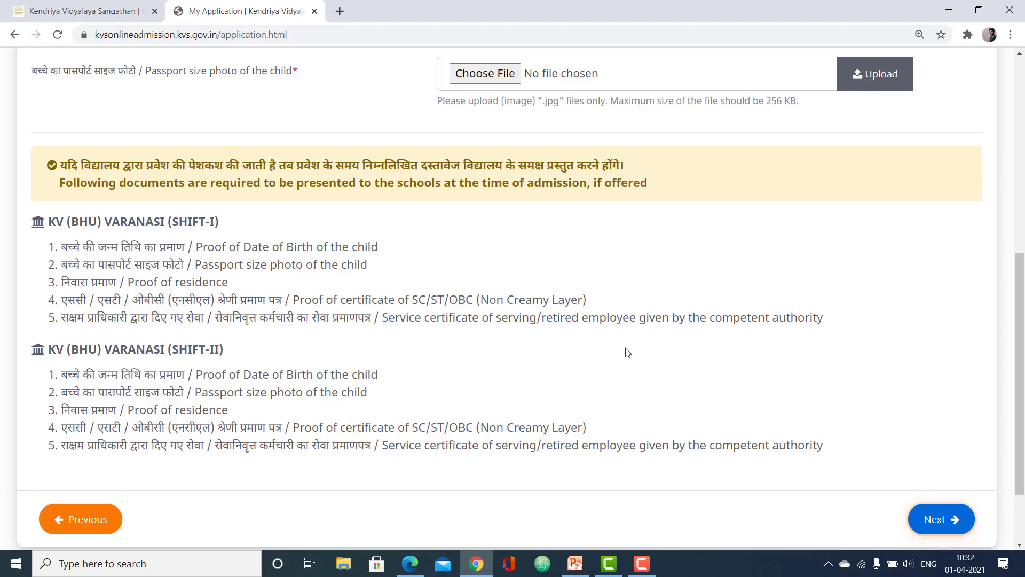
pyautogui.scroll(2, 1021, 383)
pyautogui.scroll(5, 1021, 383)
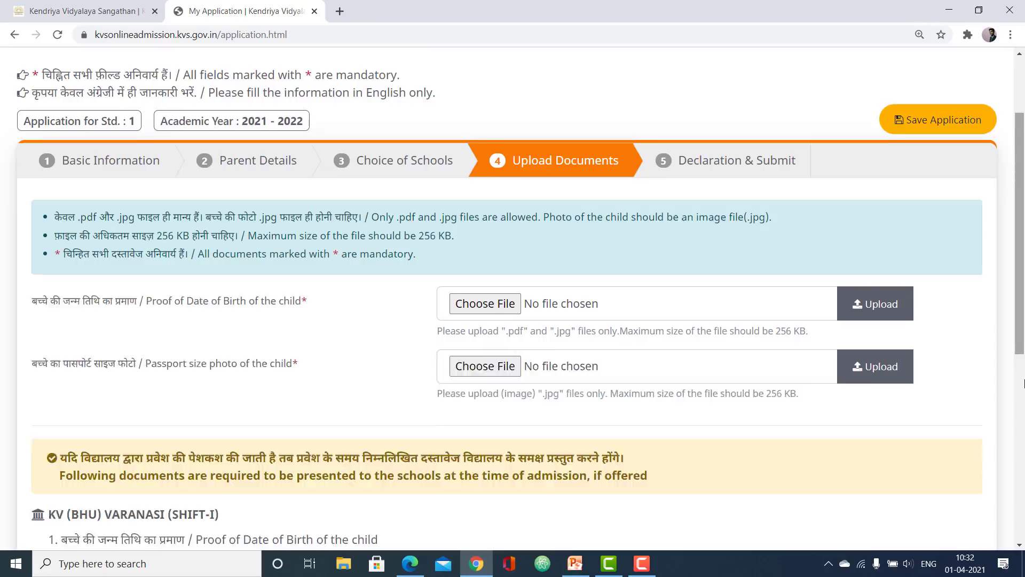
pyautogui.scroll(-2, 840, 288)
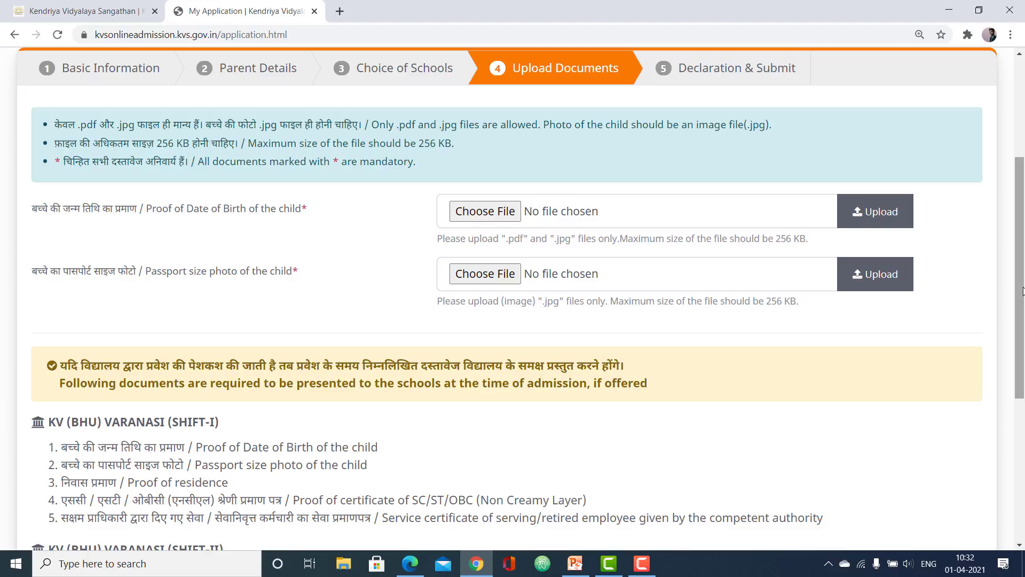
pyautogui.moveTo(1022, 291); pyautogui.dragTo(1023, 419)
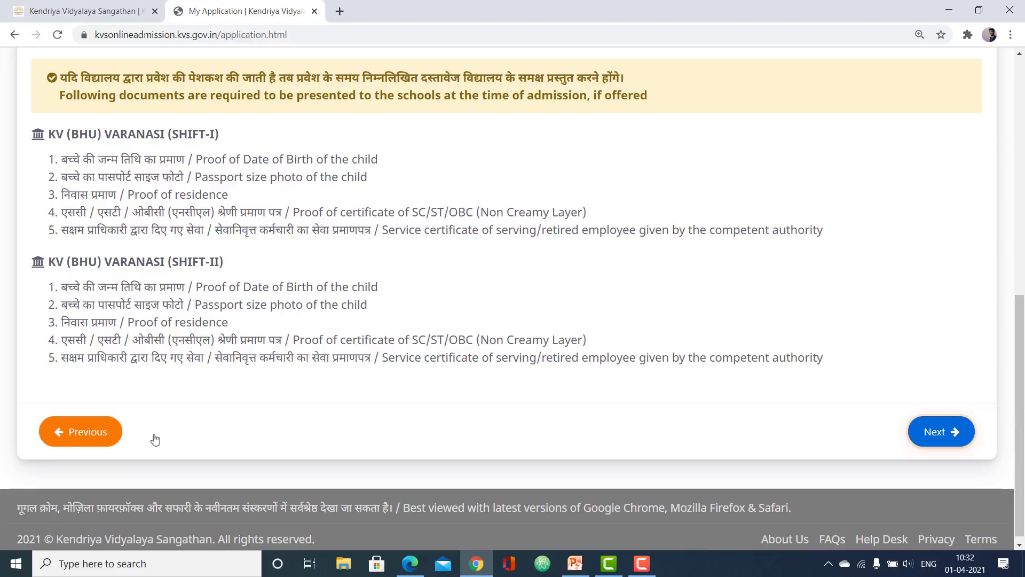
pyautogui.click(102, 435)
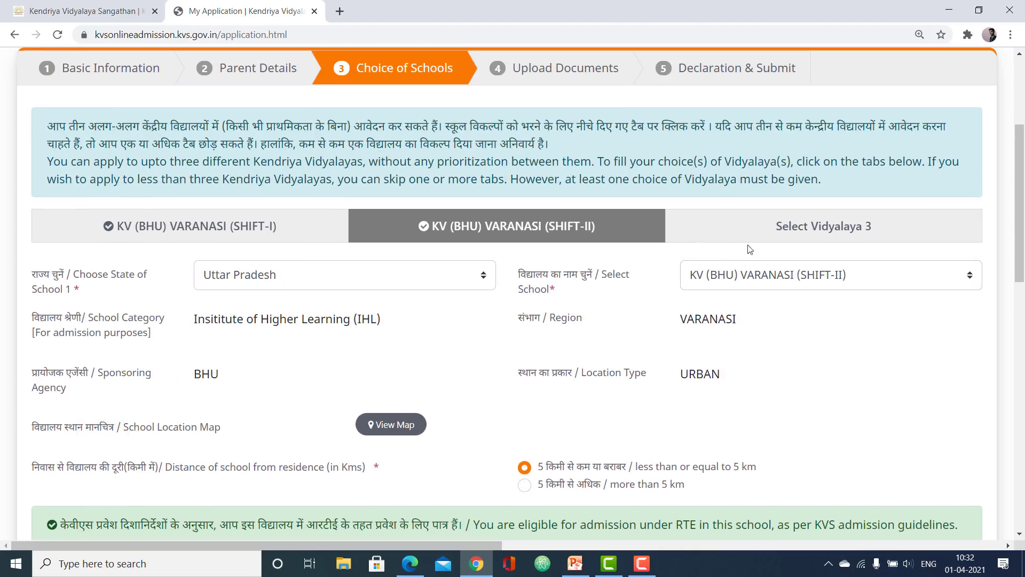
# Under Select Vidyalaya 3, choose Uttar Pradesh and KV 39 GTC VARANASI CANTT.
pyautogui.click(787, 234)
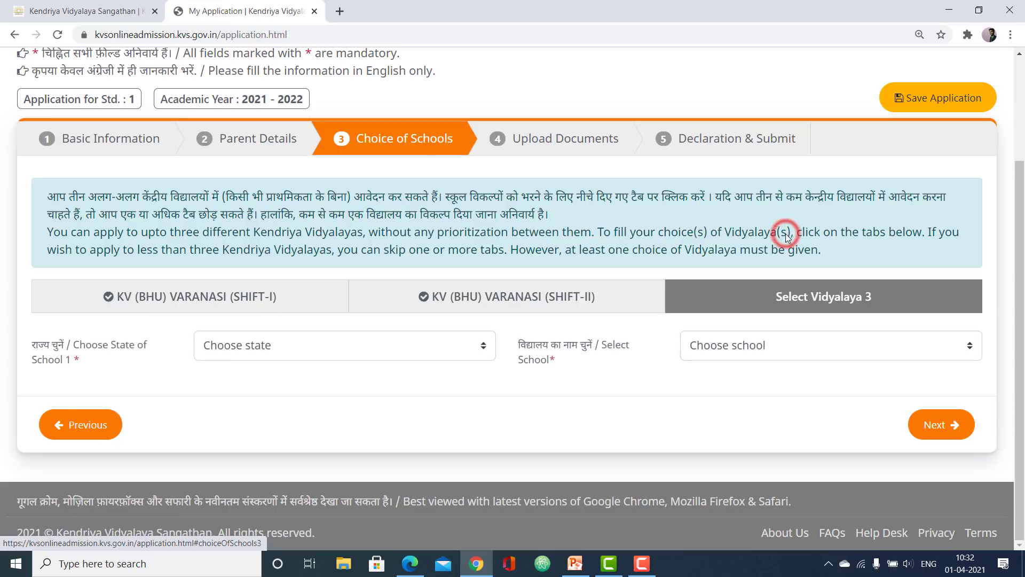
pyautogui.click(480, 346)
pyautogui.moveTo(490, 143); pyautogui.dragTo(472, 347)
pyautogui.scroll(3, 474, 346)
pyautogui.scroll(-3, 355, 275)
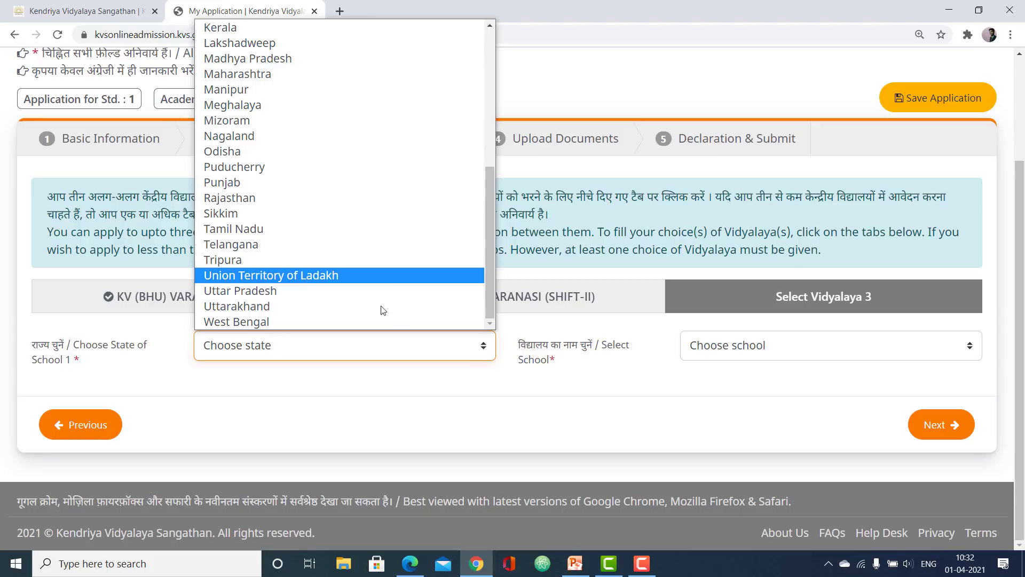
pyautogui.click(357, 297)
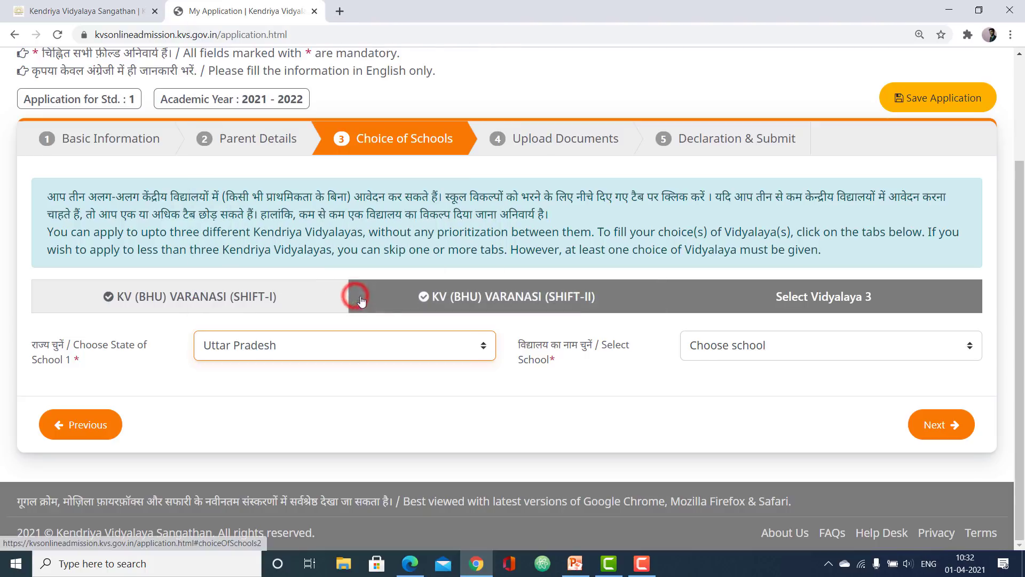
pyautogui.click(923, 355)
pyautogui.scroll(-1, 903, 171)
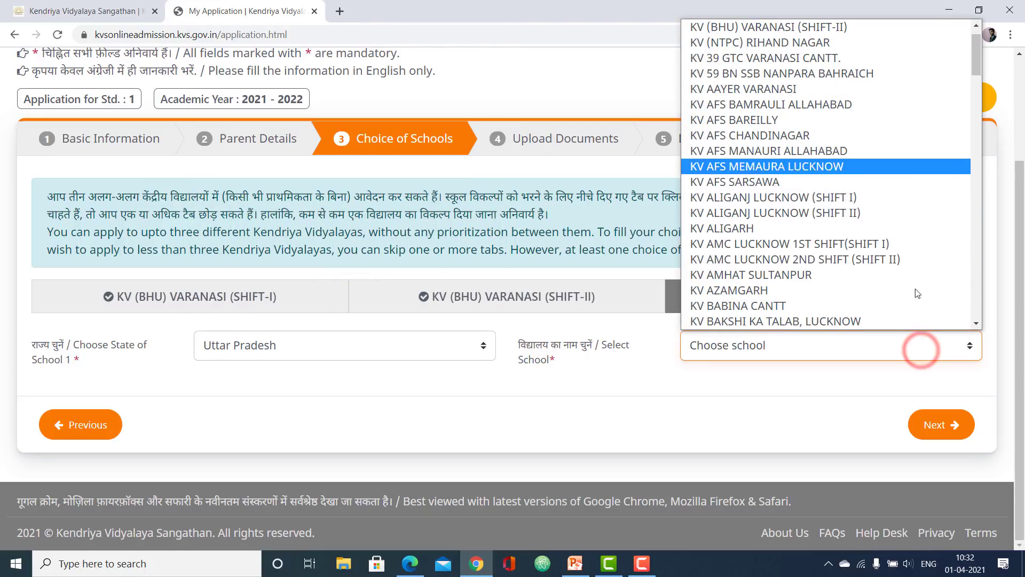
pyautogui.click(890, 57)
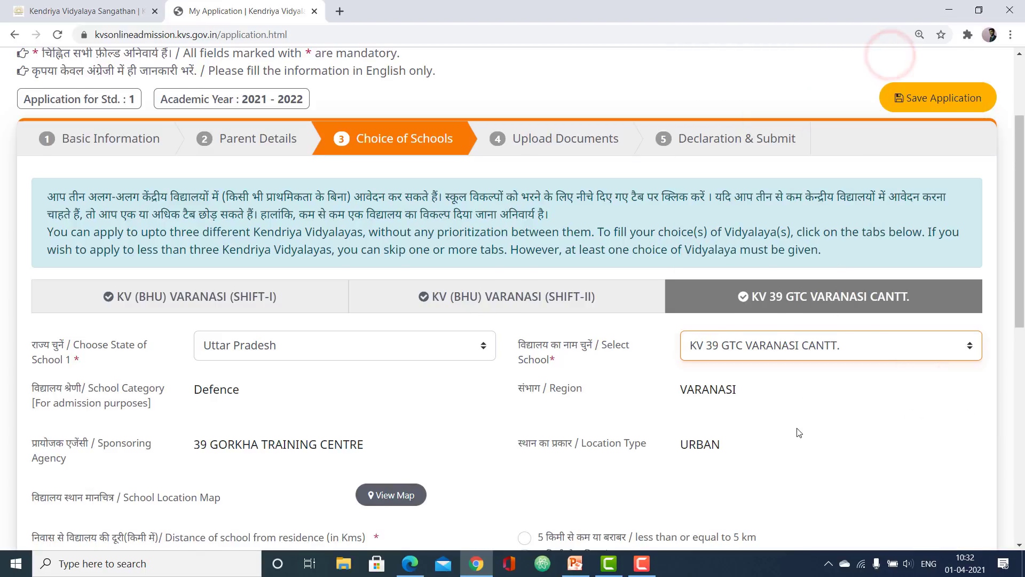
# Mark the third school within 5 km and answer Yes to service-priority category help.
pyautogui.scroll(-4, 796, 428)
pyautogui.scroll(-1, 796, 428)
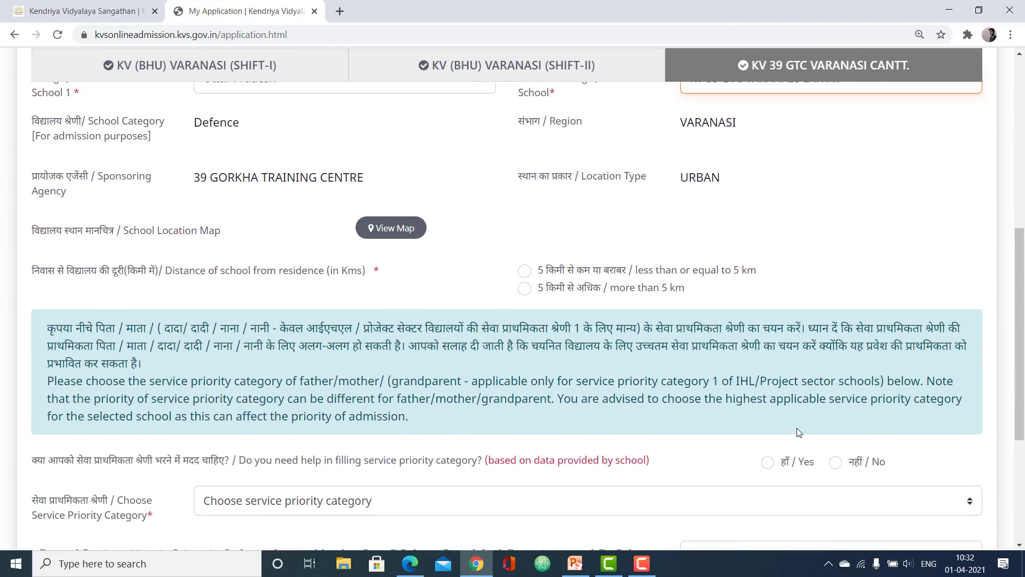
pyautogui.click(522, 275)
pyautogui.scroll(-2, 518, 278)
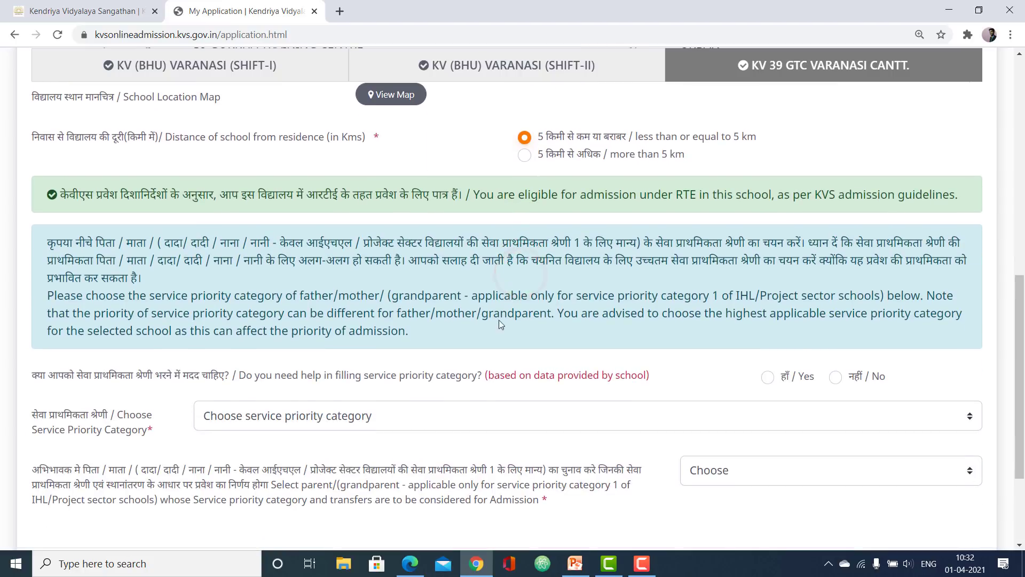
pyautogui.click(454, 421)
pyautogui.click(730, 439)
pyautogui.click(768, 377)
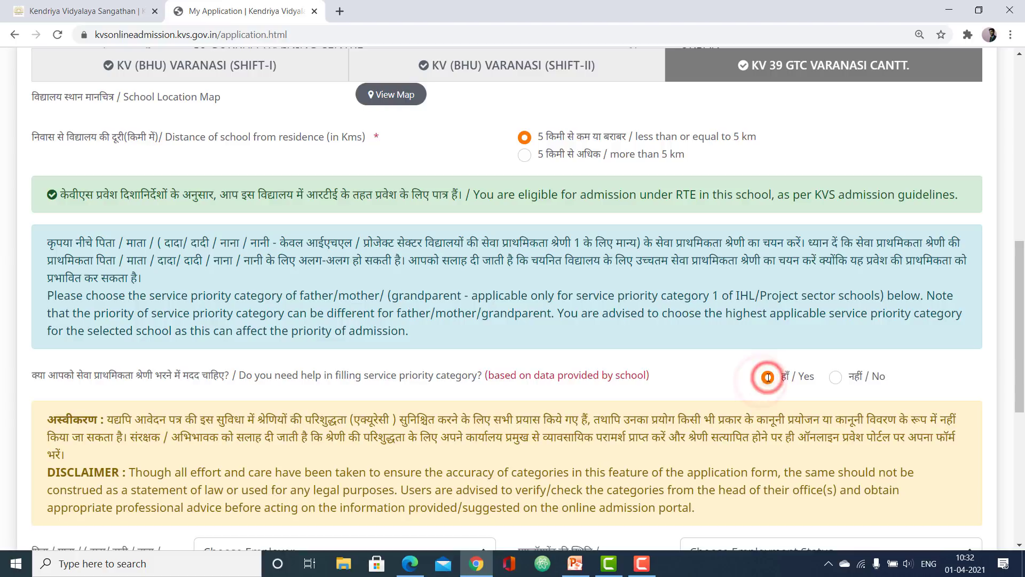
pyautogui.scroll(-3, 753, 378)
pyautogui.click(483, 352)
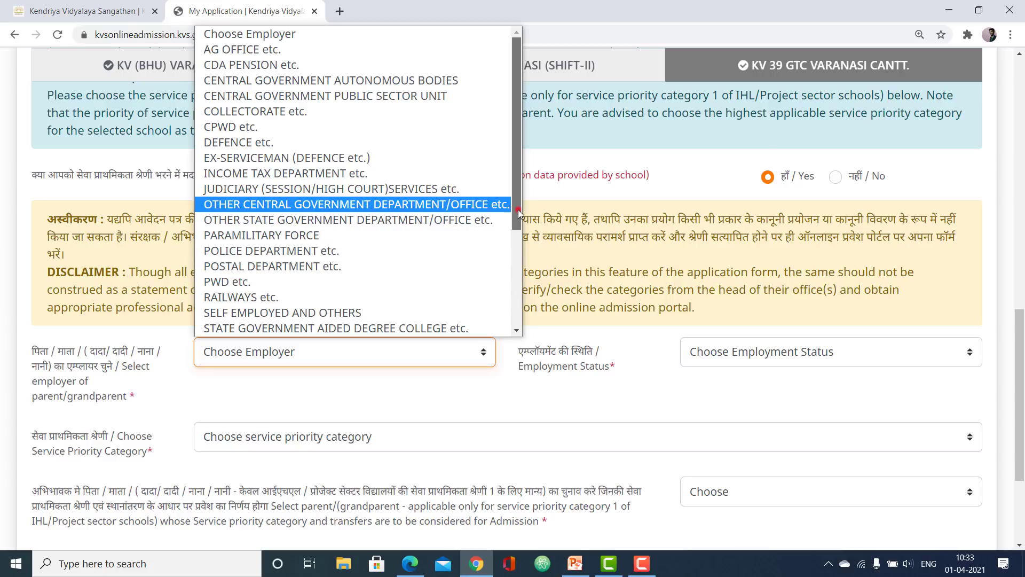
# Set employer to RAILWAYS etc. and status to serving permanent-employee parent.
pyautogui.moveTo(519, 213)
pyautogui.mouseDown()
pyautogui.moveTo(519, 293)
pyautogui.moveTo(520, 197)
pyautogui.mouseUp()
pyautogui.press('s')
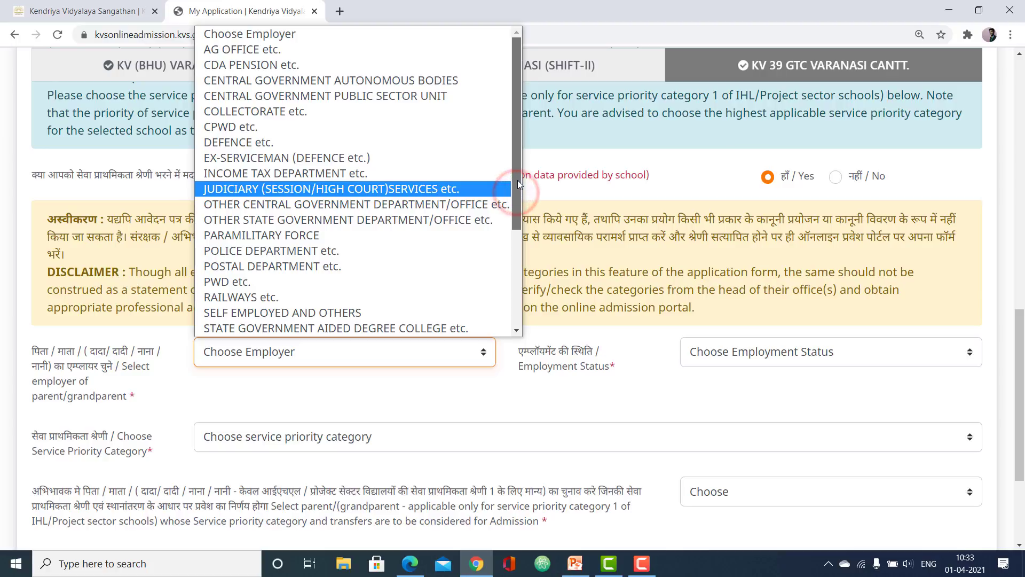
pyautogui.click(373, 297)
pyautogui.click(806, 355)
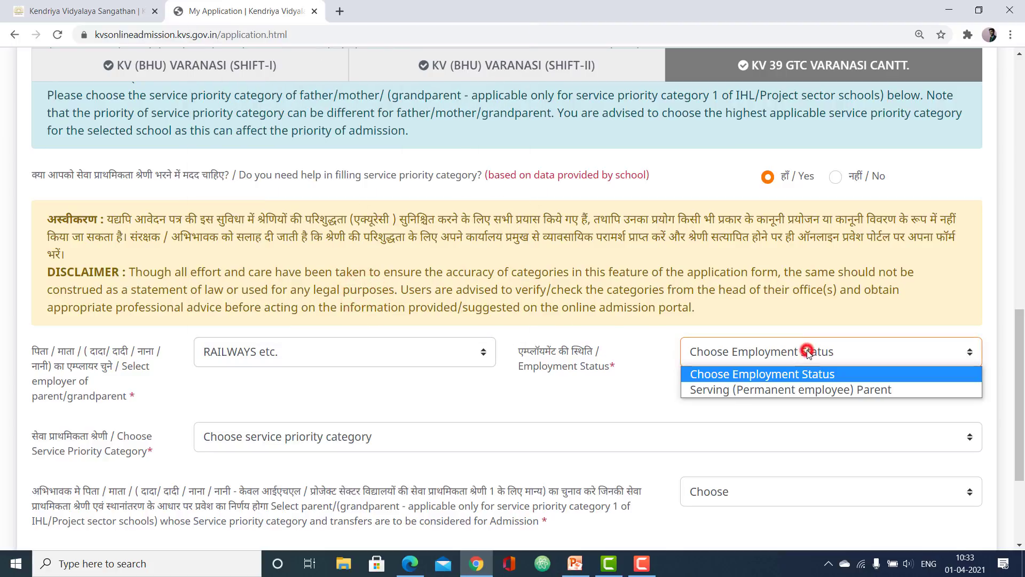
pyautogui.click(784, 388)
# Choose Father, answer No / Not Applicable to transfer, and advance to Upload Documents.
pyautogui.scroll(-3, 784, 388)
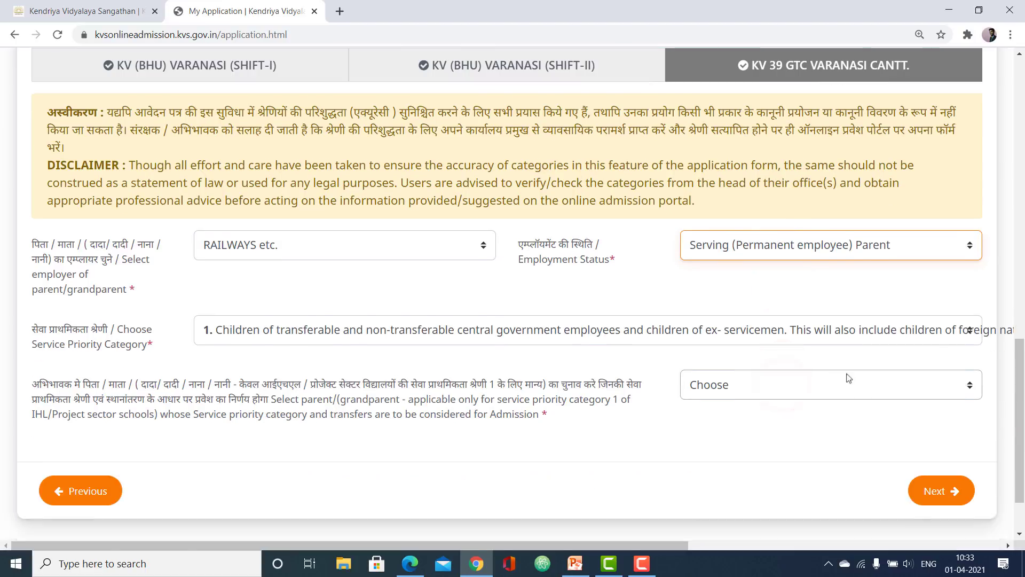
pyautogui.click(953, 357)
pyautogui.click(755, 413)
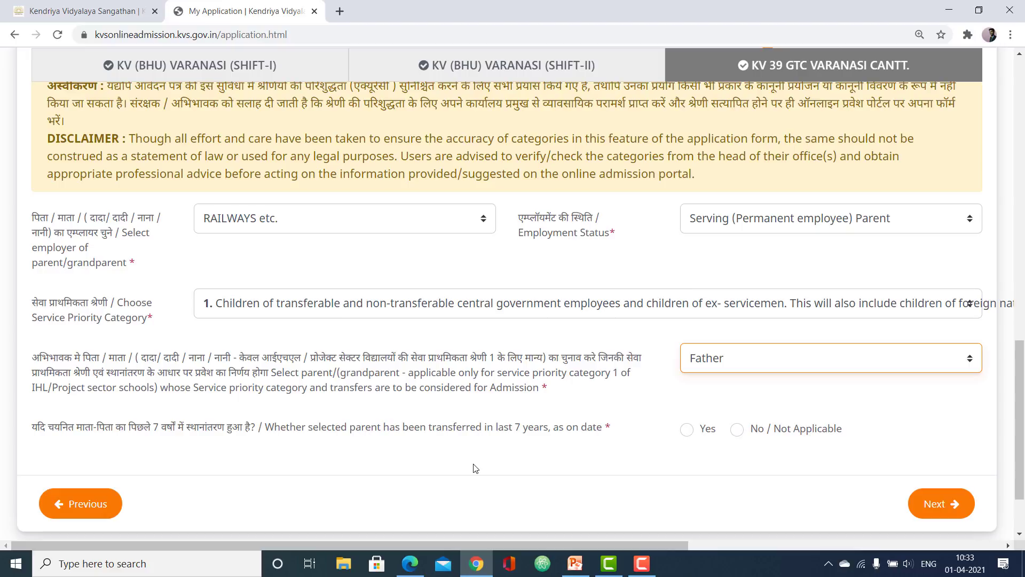
pyautogui.click(737, 430)
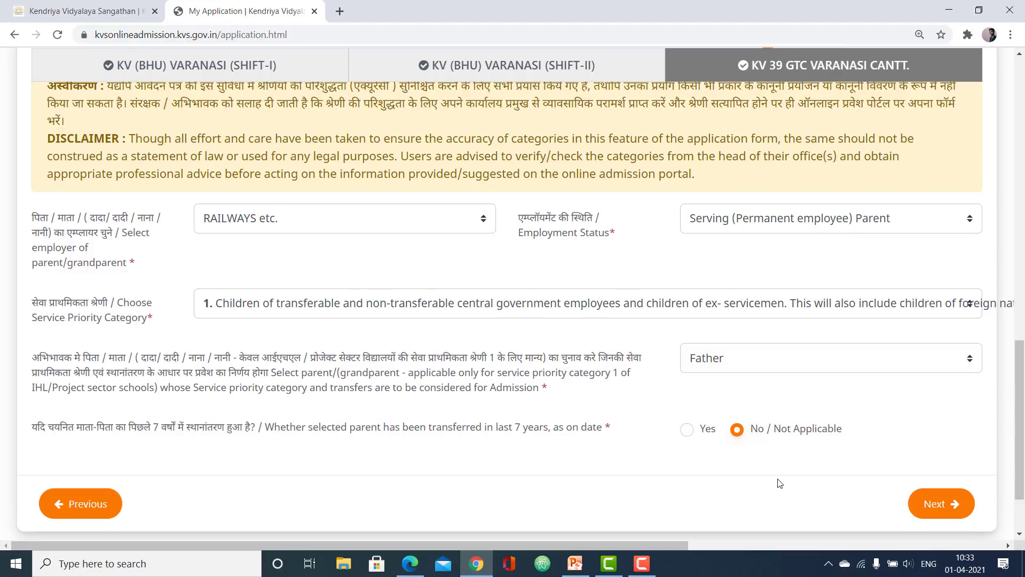
pyautogui.click(941, 503)
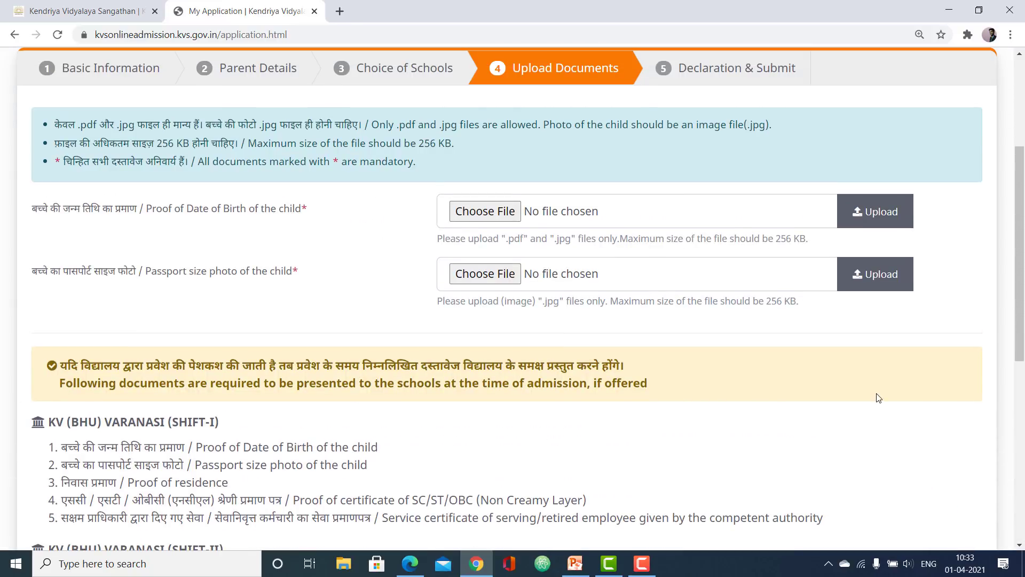
pyautogui.scroll(-6, 876, 395)
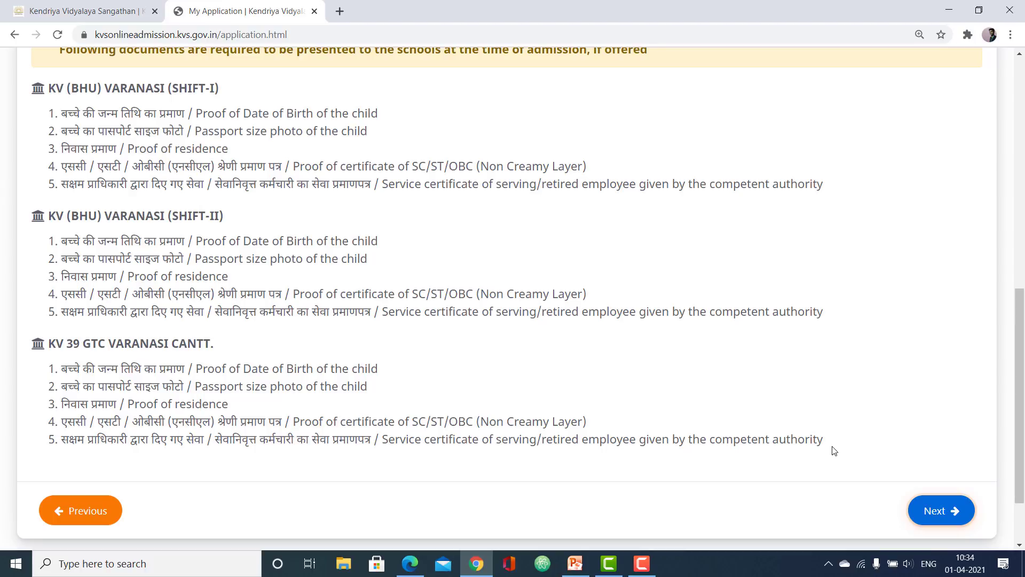
pyautogui.scroll(7, 833, 453)
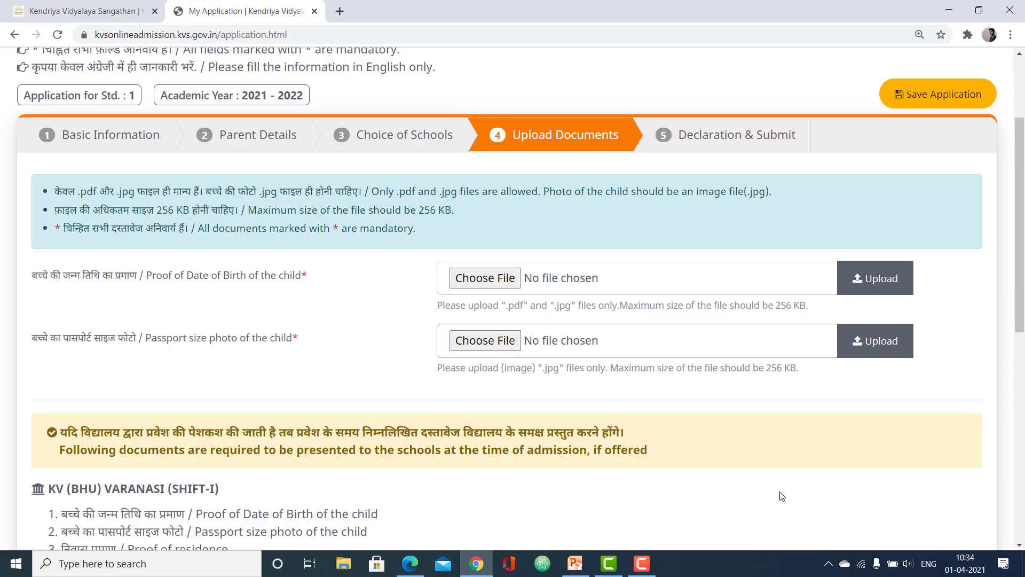
# Upload Birth certificate.jpg from the kvs documents upload folder as birth-date proof.
pyautogui.click(494, 281)
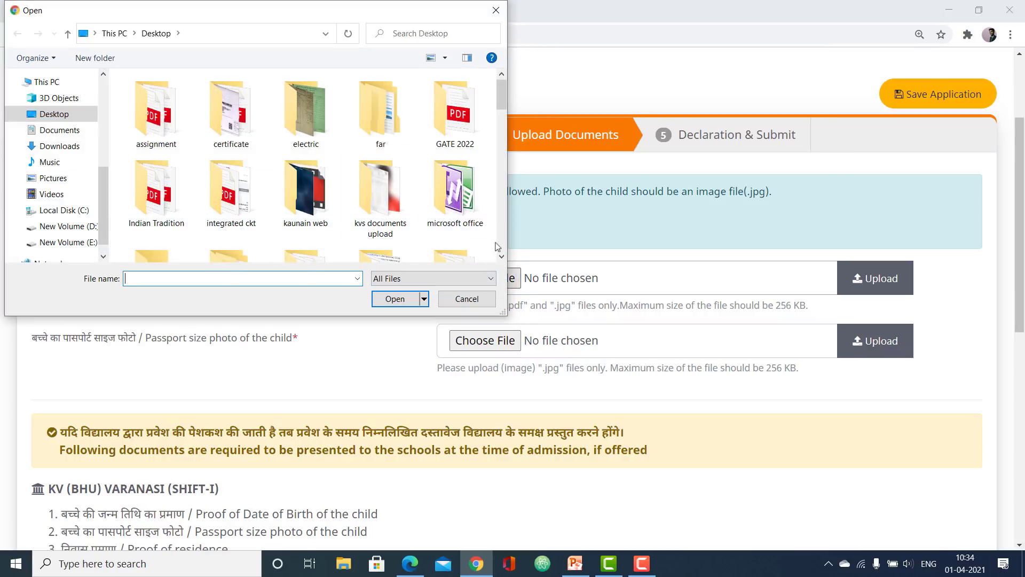
pyautogui.moveTo(501, 106)
pyautogui.mouseDown()
pyautogui.moveTo(508, 145)
pyautogui.moveTo(509, 123)
pyautogui.mouseUp()
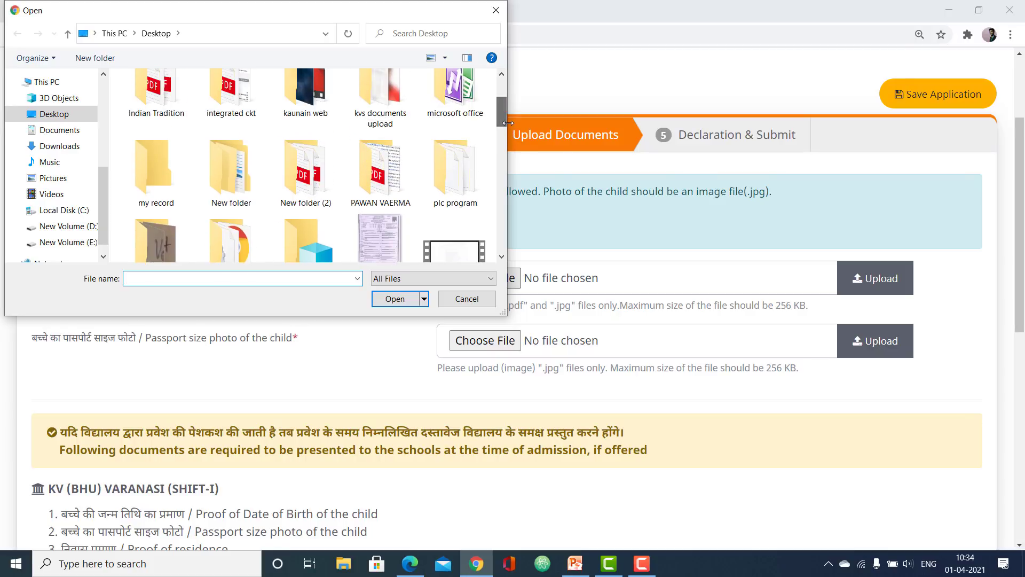
pyautogui.click(392, 117)
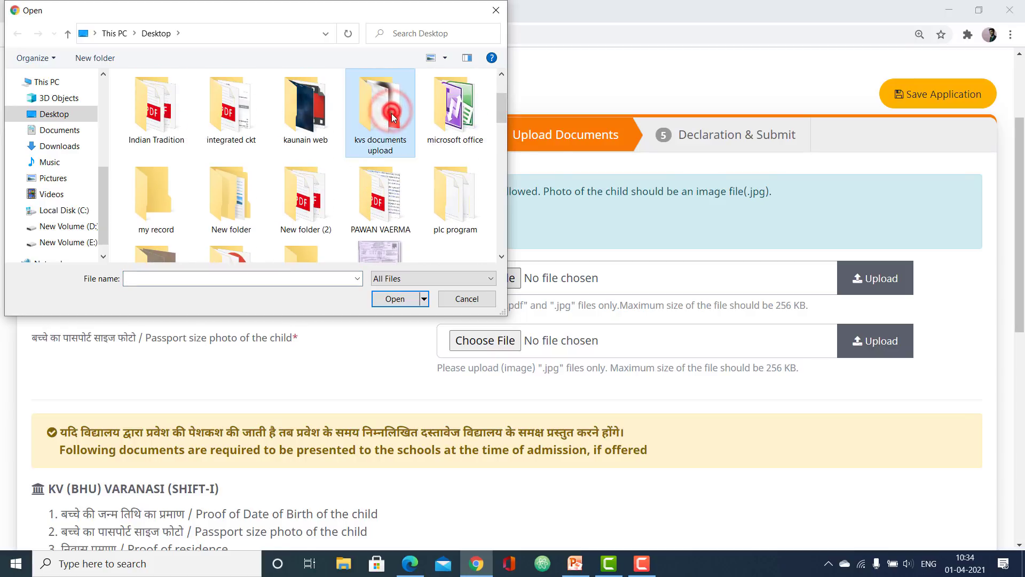
pyautogui.doubleClick(393, 116)
pyautogui.click(139, 123)
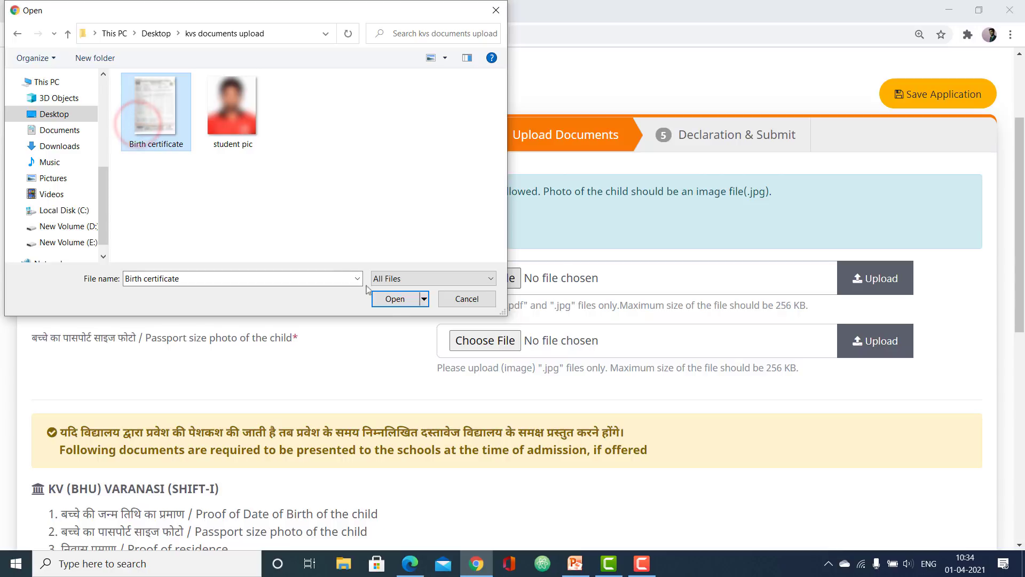
pyautogui.click(395, 299)
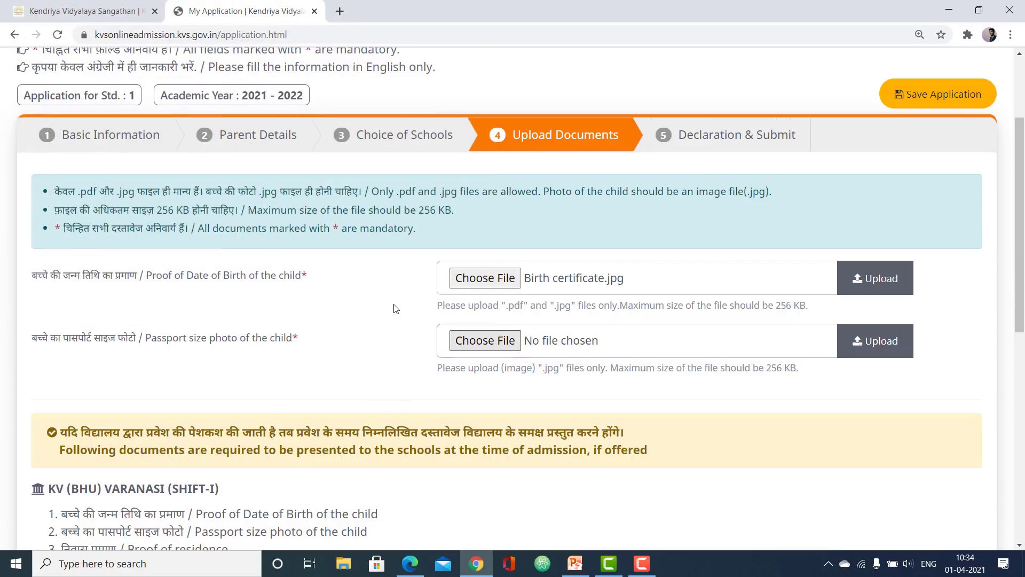
pyautogui.click(889, 279)
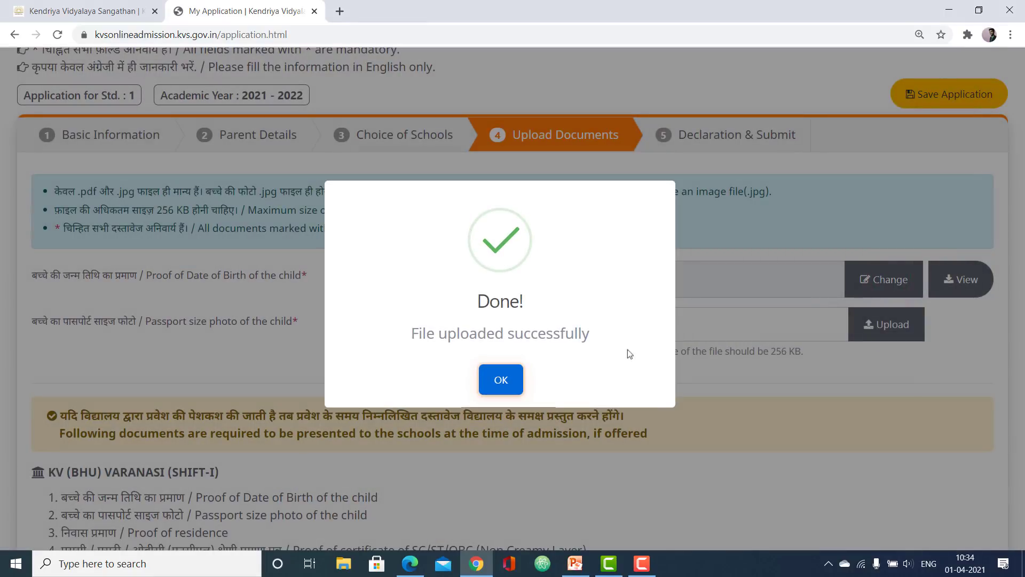
pyautogui.click(502, 380)
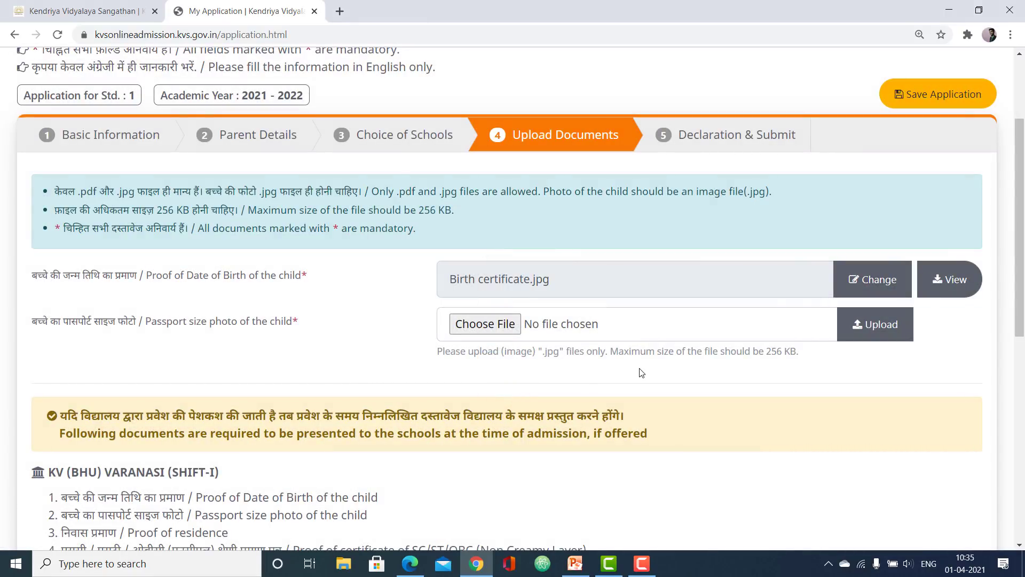
# Upload student pic.jpg as the child's passport photo and review the uploaded documents.
pyautogui.click(492, 328)
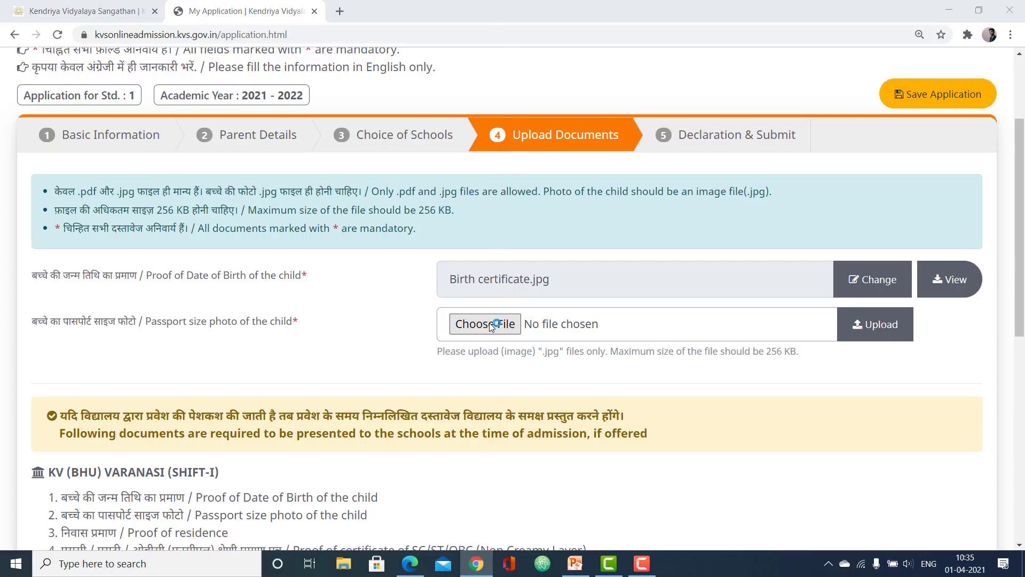
pyautogui.click(216, 125)
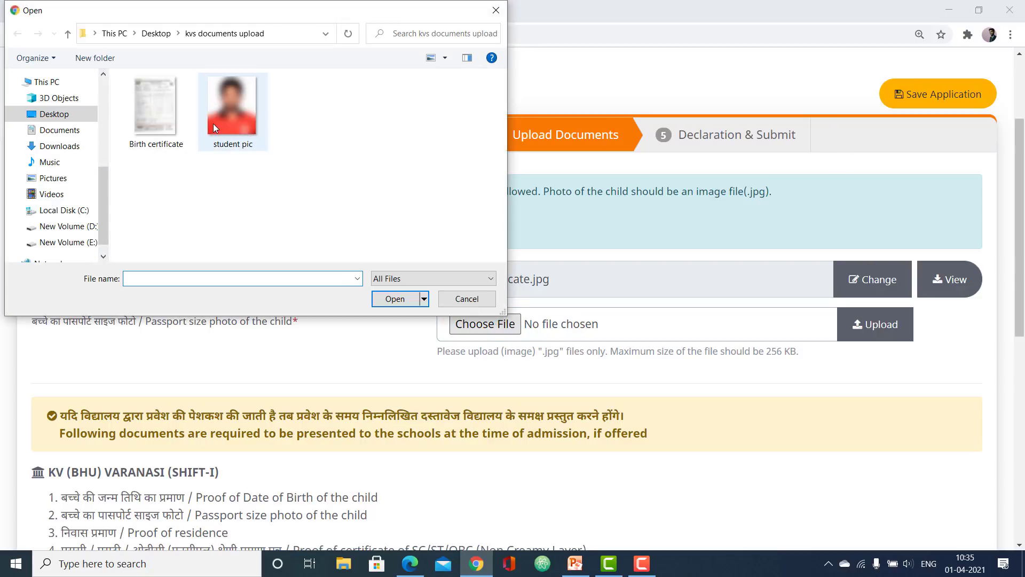
pyautogui.click(401, 297)
pyautogui.click(871, 324)
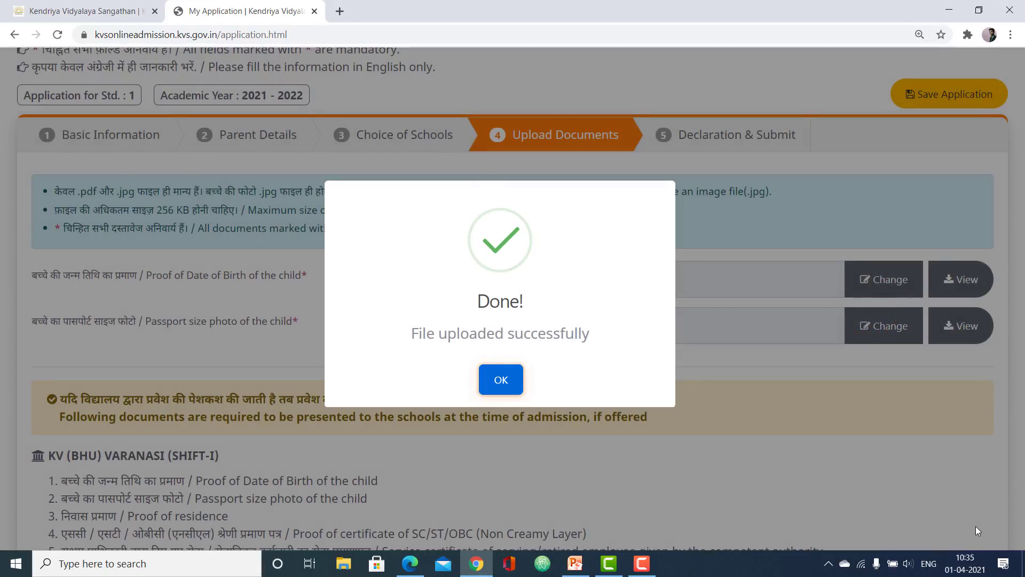
pyautogui.click(496, 380)
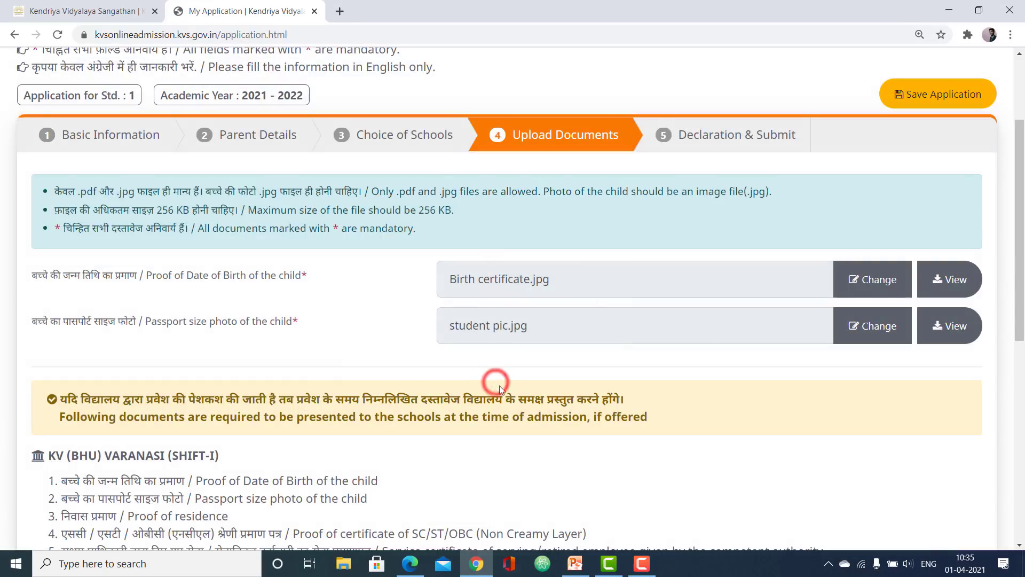
pyautogui.scroll(-9, 634, 509)
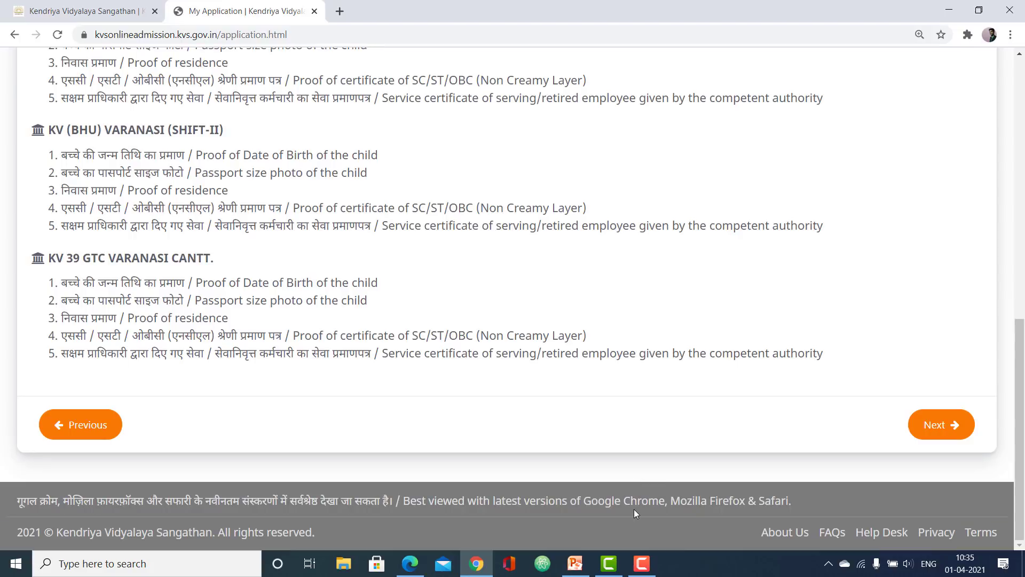
pyautogui.scroll(10, 837, 501)
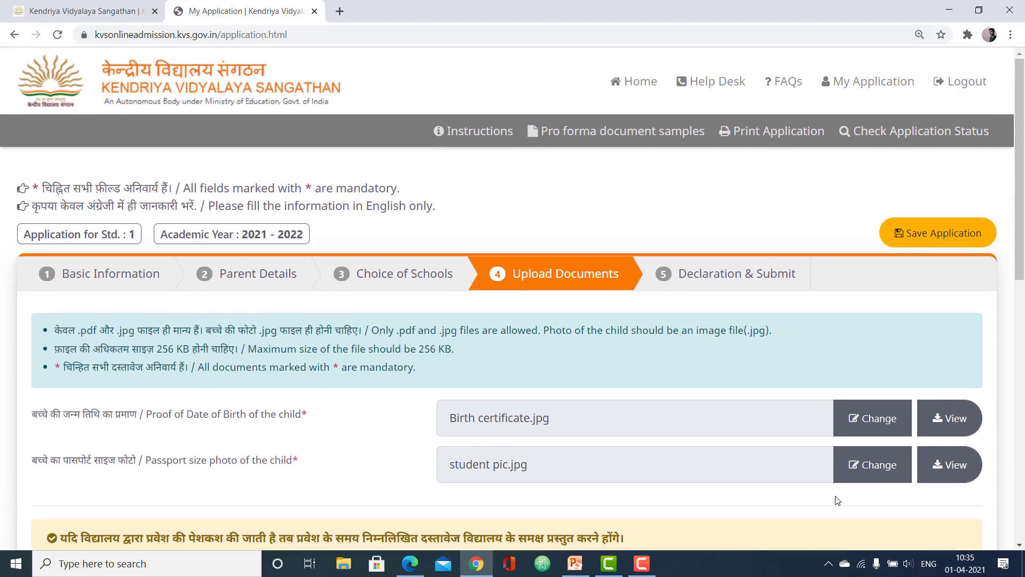
pyautogui.click(994, 414)
pyautogui.click(993, 454)
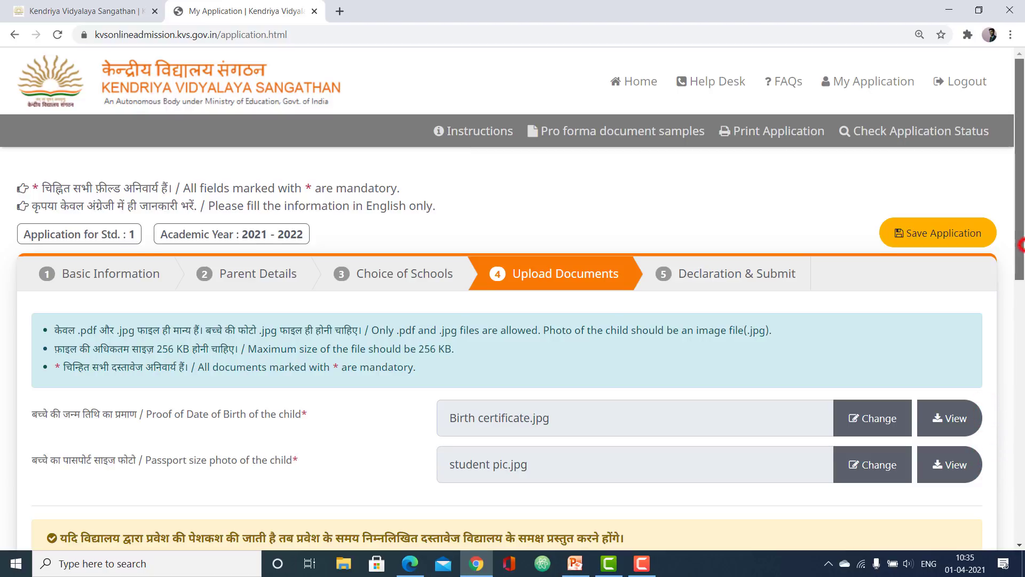
pyautogui.moveTo(1015, 256); pyautogui.dragTo(1014, 297)
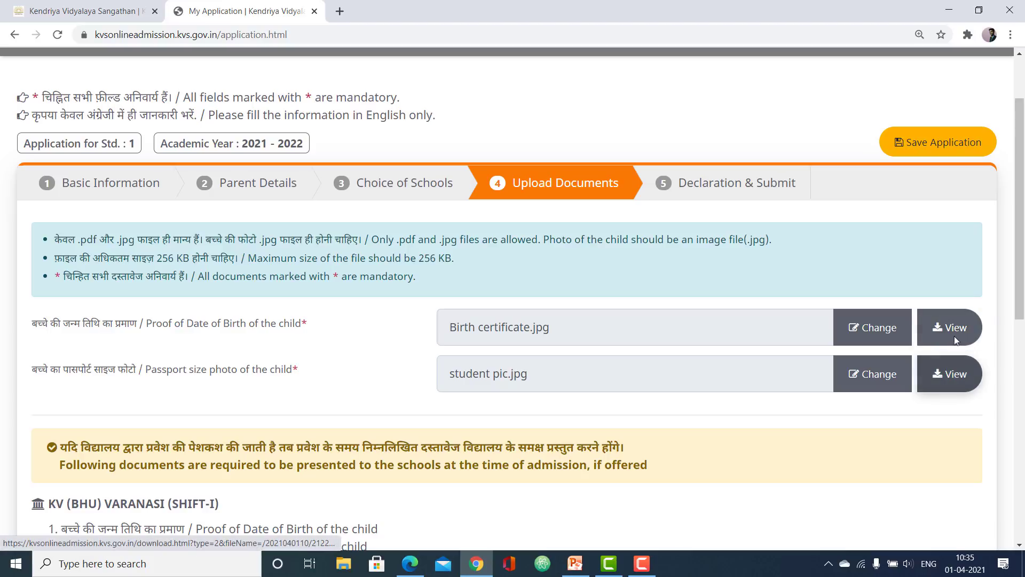
pyautogui.moveTo(1020, 305); pyautogui.dragTo(1023, 500)
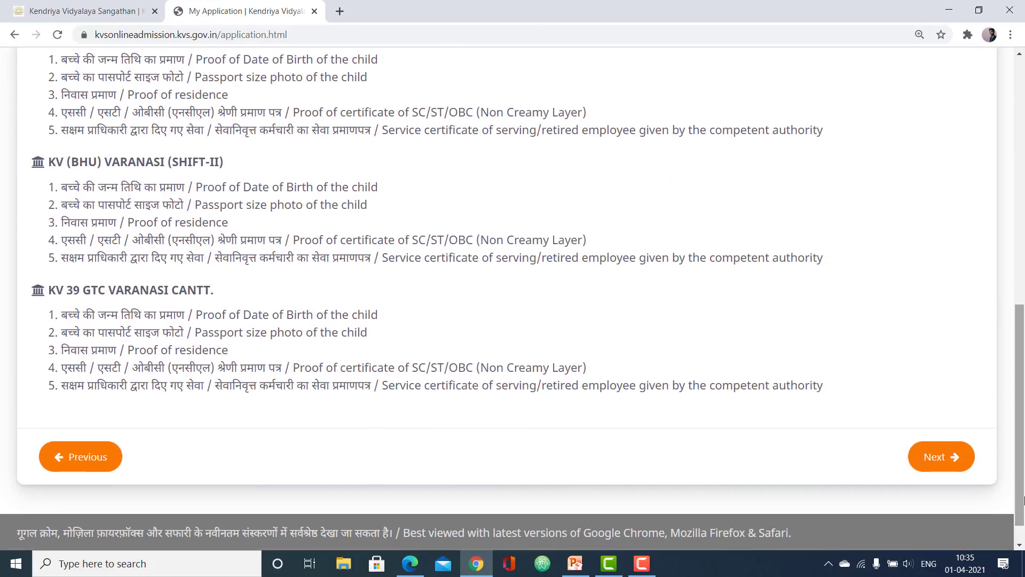
# On Declaration & Submit, tick 'I have read the above terms and conditions'.
pyautogui.click(923, 458)
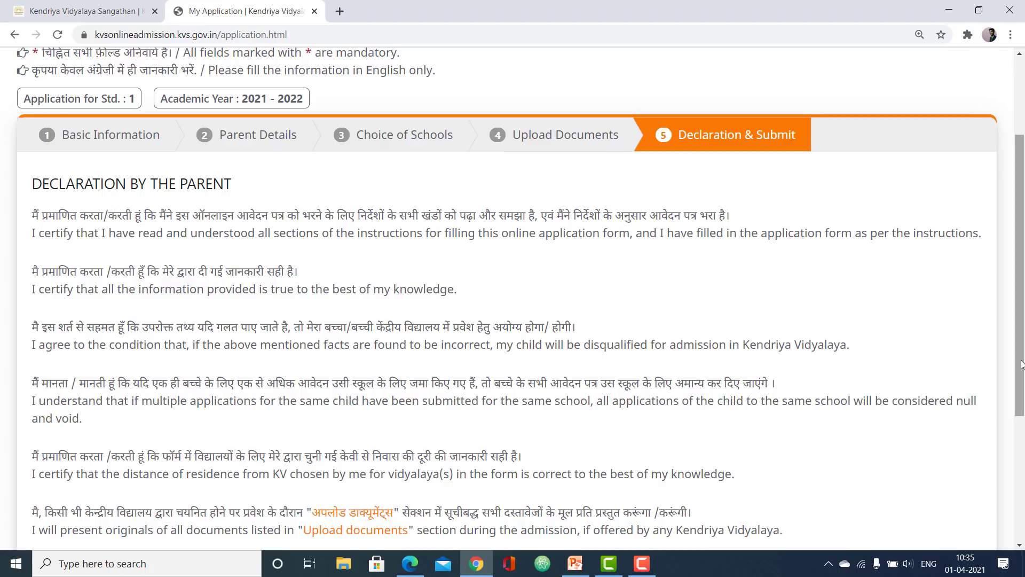
pyautogui.scroll(-2, 1020, 364)
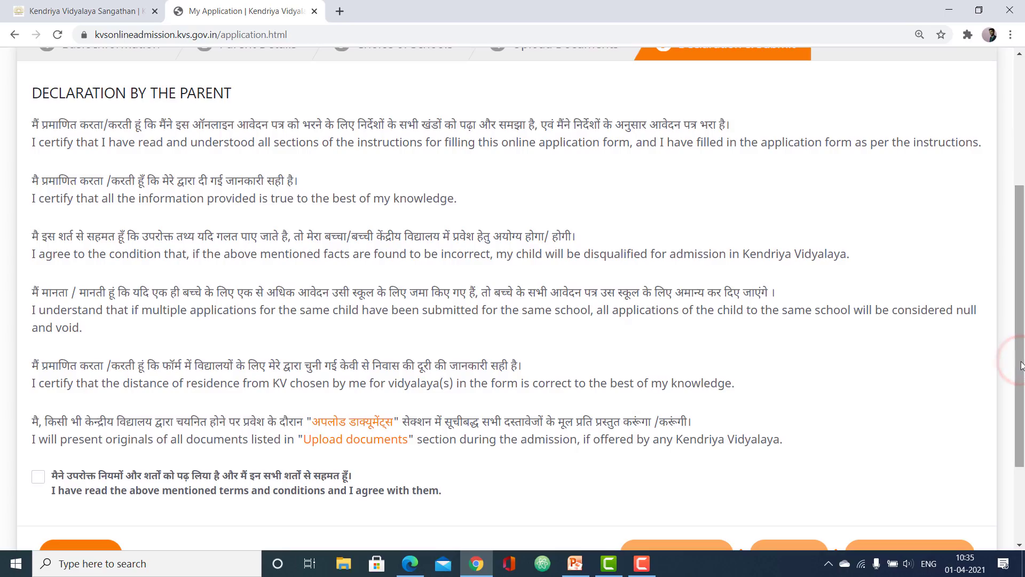
pyautogui.moveTo(1020, 397); pyautogui.dragTo(1023, 466)
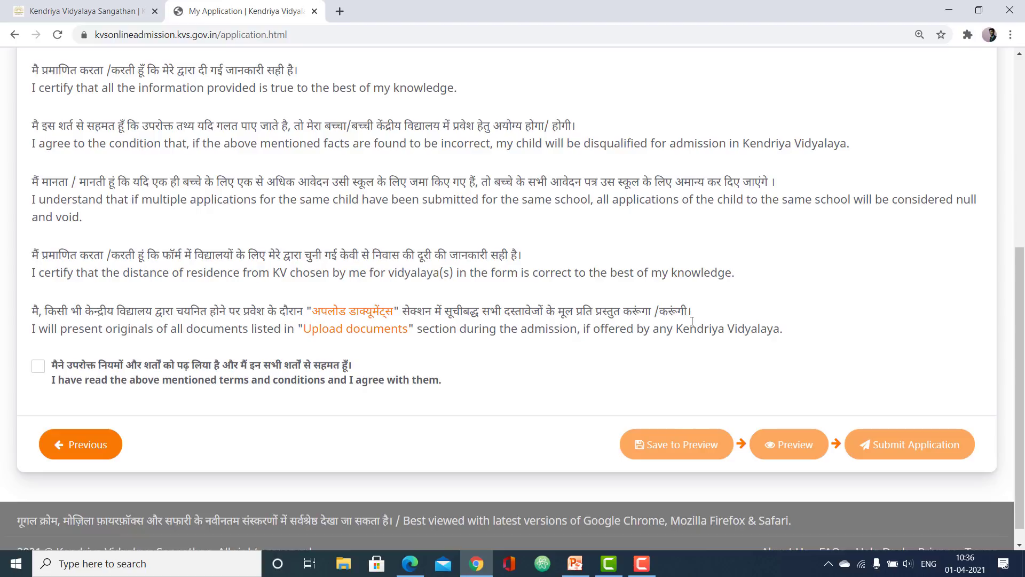
pyautogui.click(42, 366)
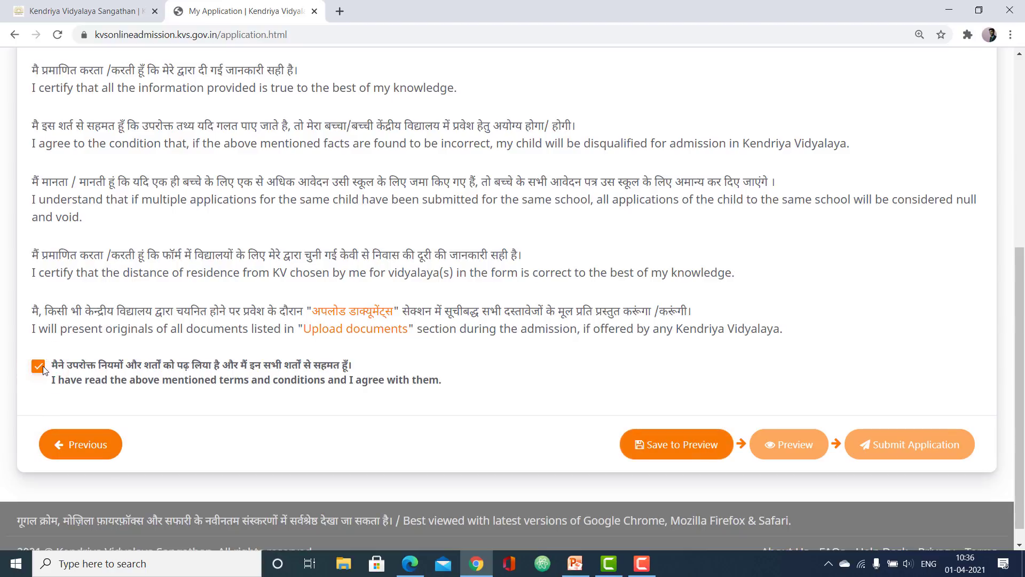
pyautogui.click(709, 446)
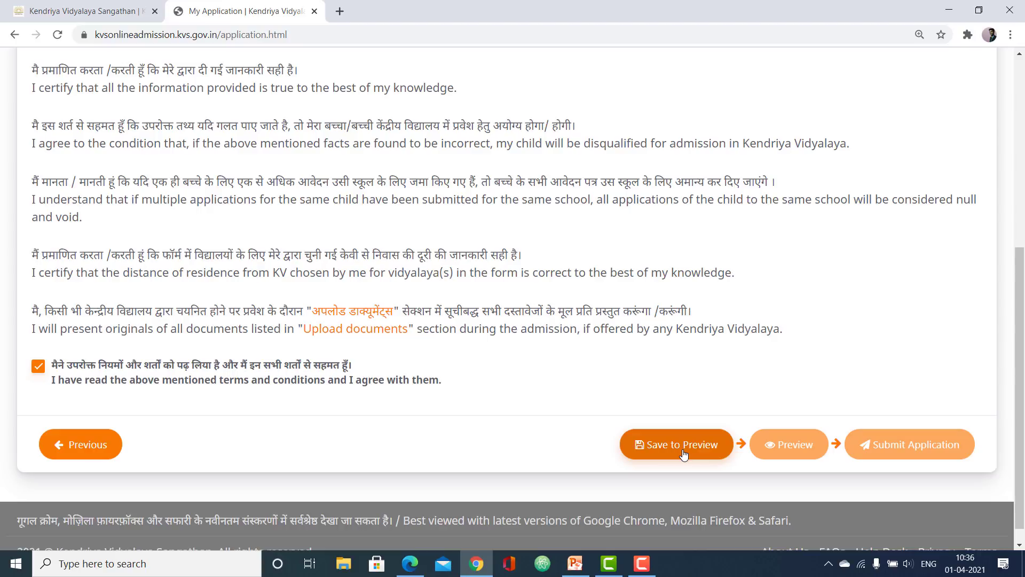
# Save the application and open its preview to view the uploaded documents.
pyautogui.click(683, 445)
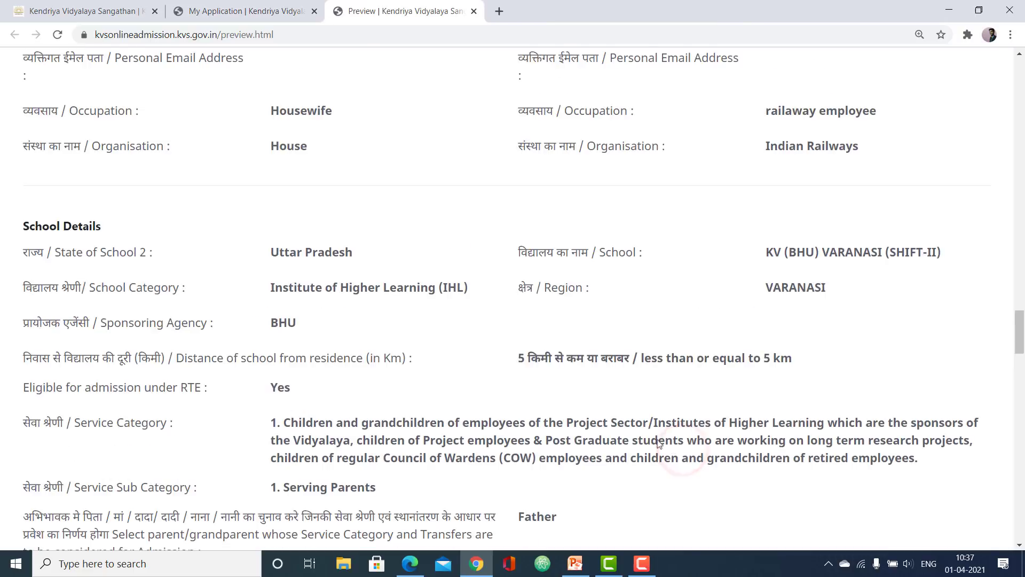
pyautogui.scroll(-5, 367, 328)
pyautogui.click(207, 336)
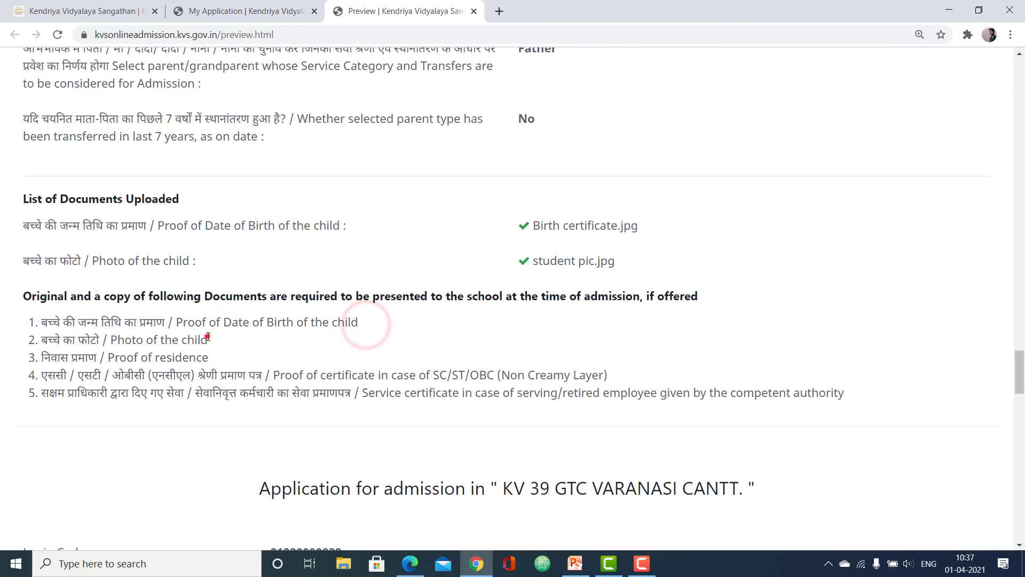
pyautogui.click(216, 358)
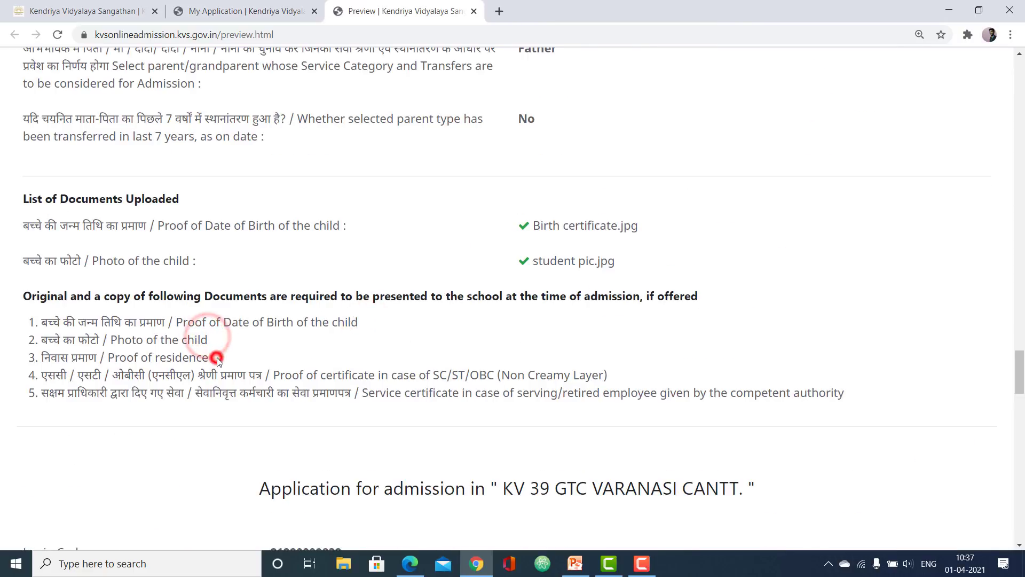
pyautogui.click(623, 369)
pyautogui.click(856, 396)
pyautogui.click(220, 266)
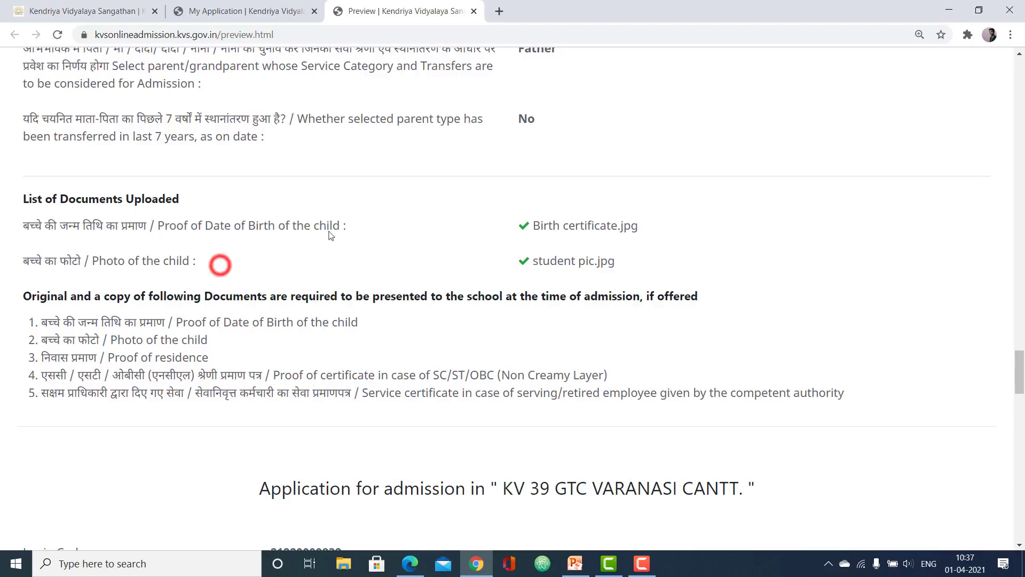
pyautogui.click(360, 222)
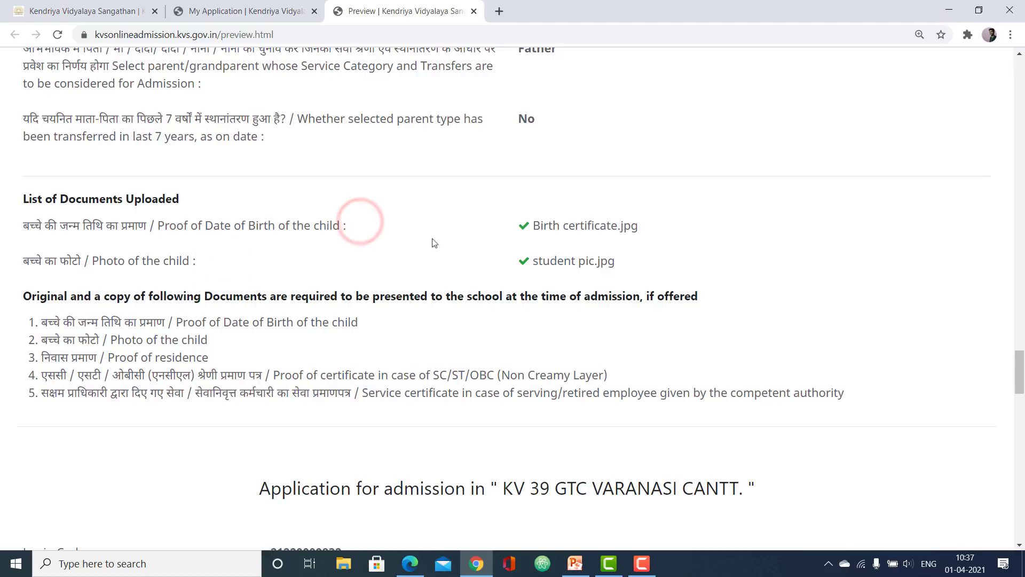
# Scroll through the preview to confirm both documents are listed, then close it.
pyautogui.click(1022, 377)
pyautogui.moveTo(1021, 398); pyautogui.dragTo(1020, 537)
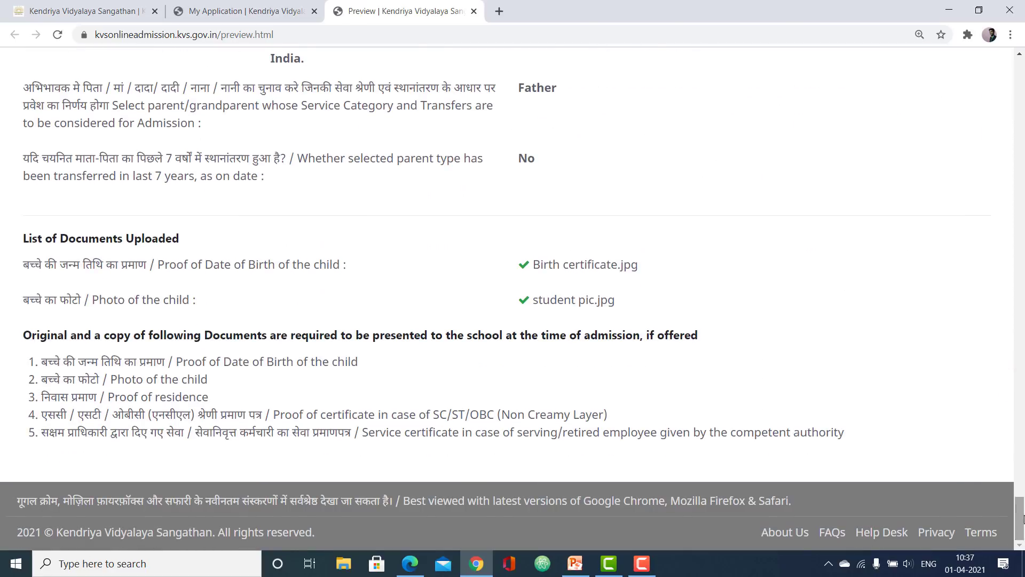
pyautogui.scroll(15, 985, 254)
pyautogui.hotkey('ctrl', 'w')
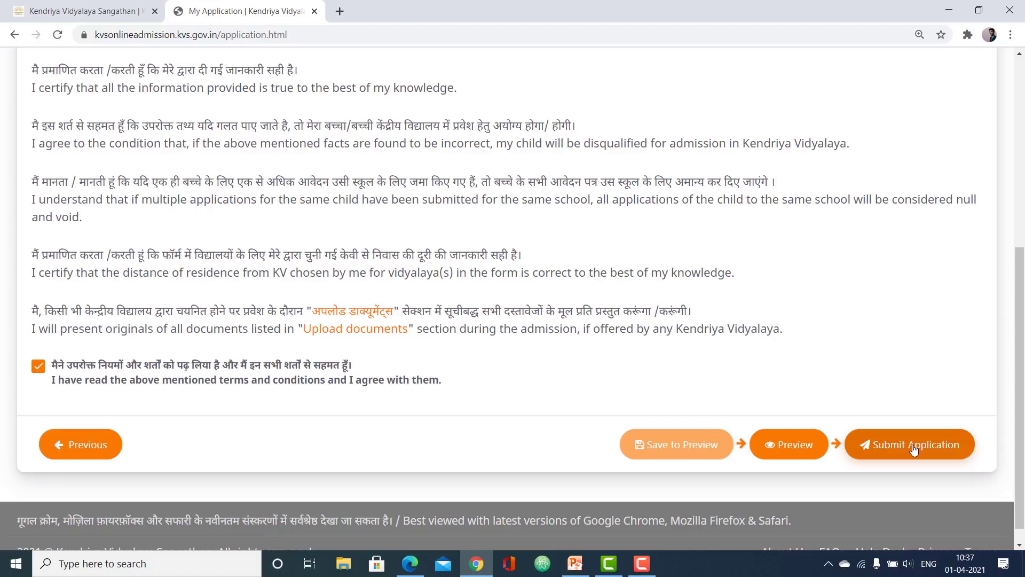
# Submit the application, confirm with Yes, Submit, and verify it by entering the mobile OTP.
pyautogui.click(914, 447)
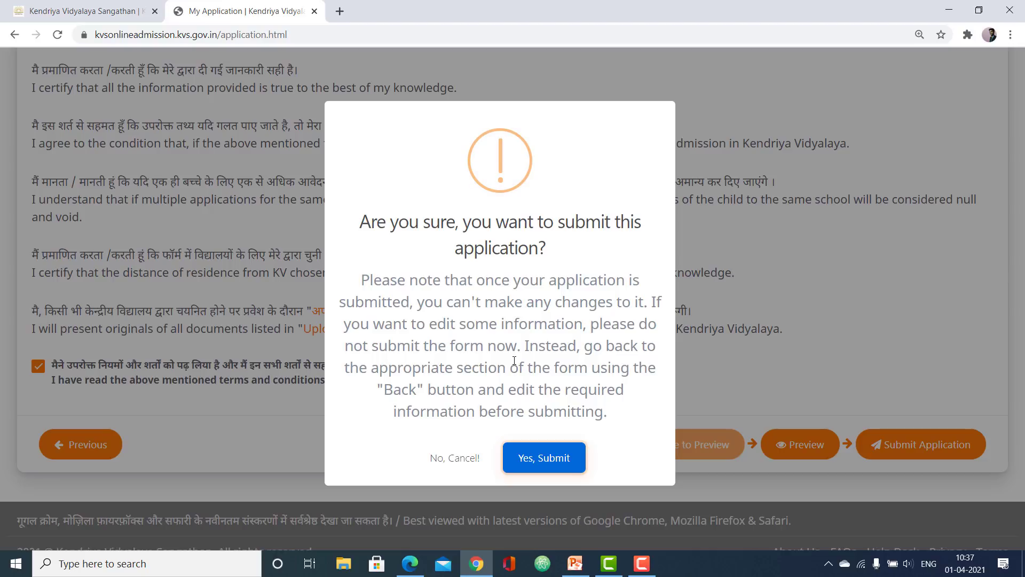
pyautogui.click(544, 463)
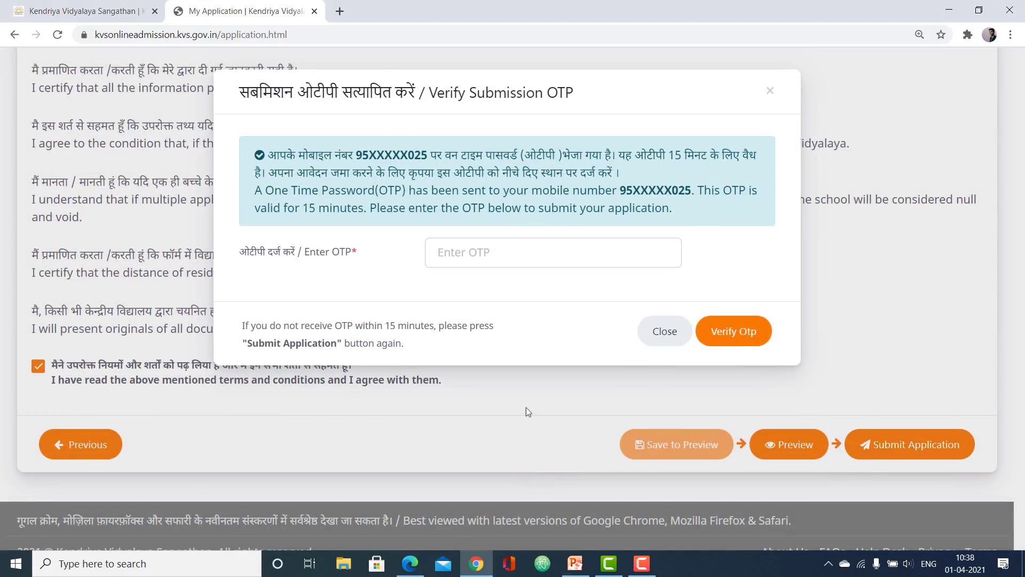
pyautogui.click(495, 251)
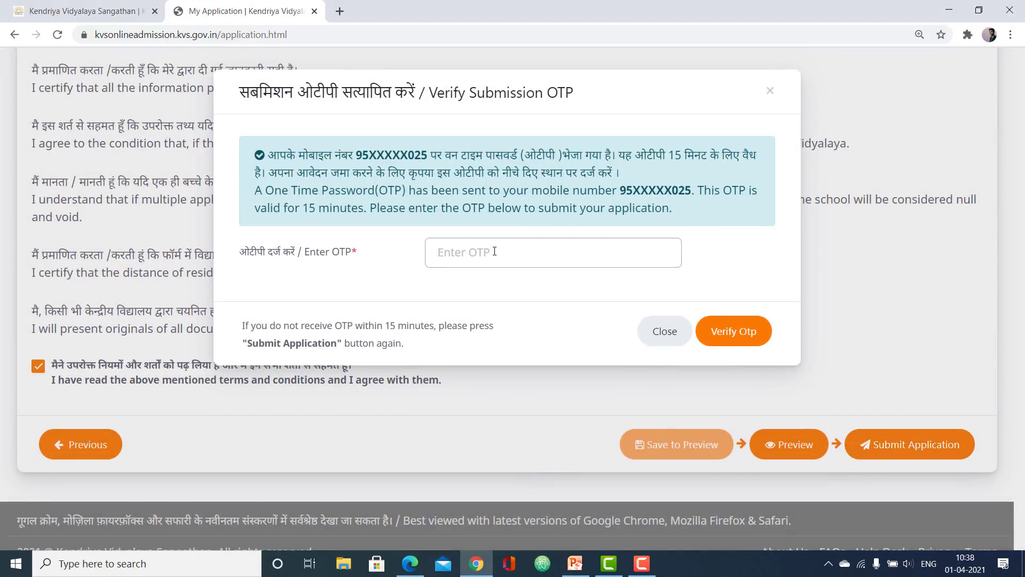
pyautogui.click(495, 251)
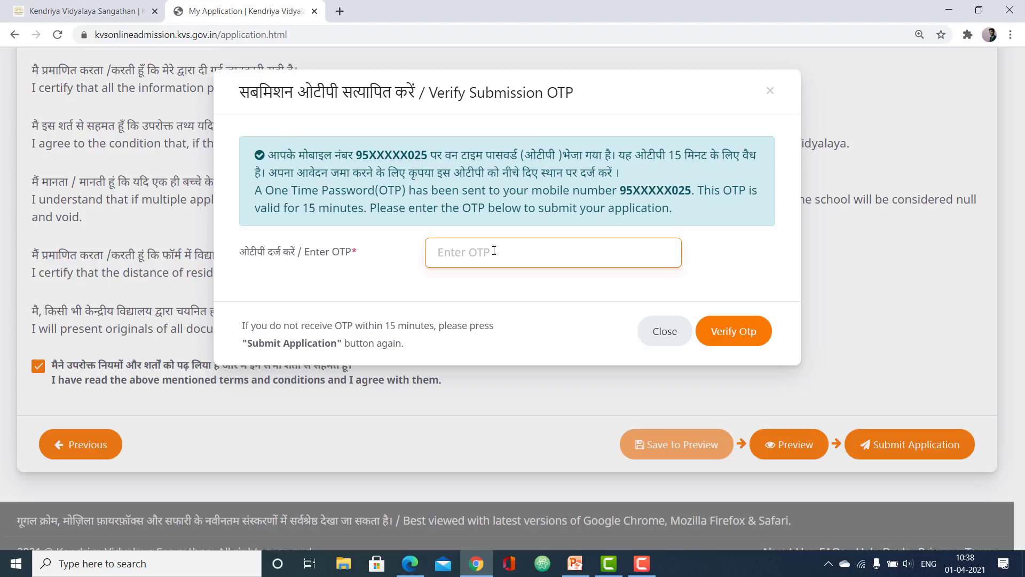
pyautogui.click(740, 343)
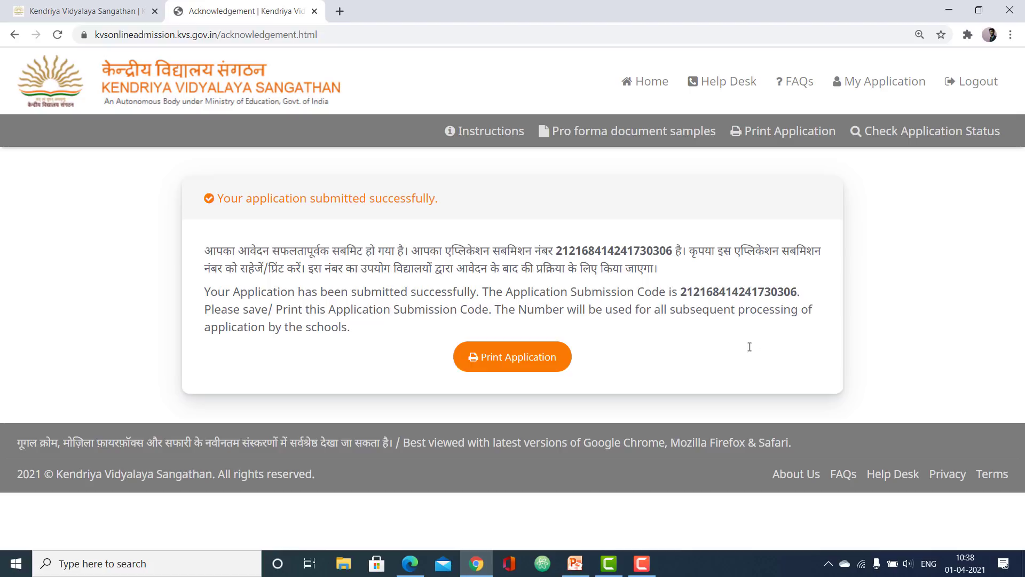
pyautogui.click(567, 240)
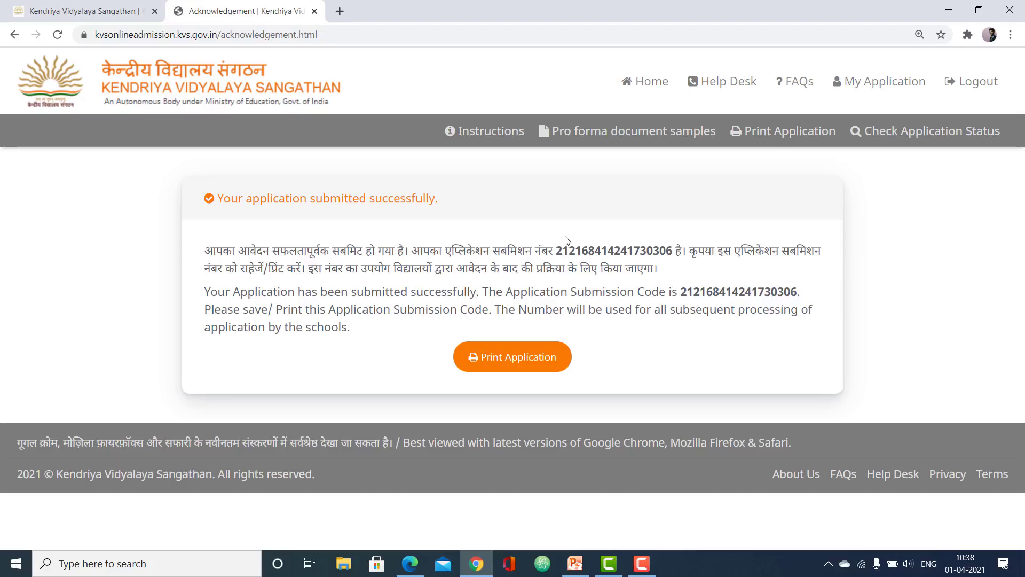
# Save the application preview as a PDF on the Desktop and close the preview.
pyautogui.click(772, 482)
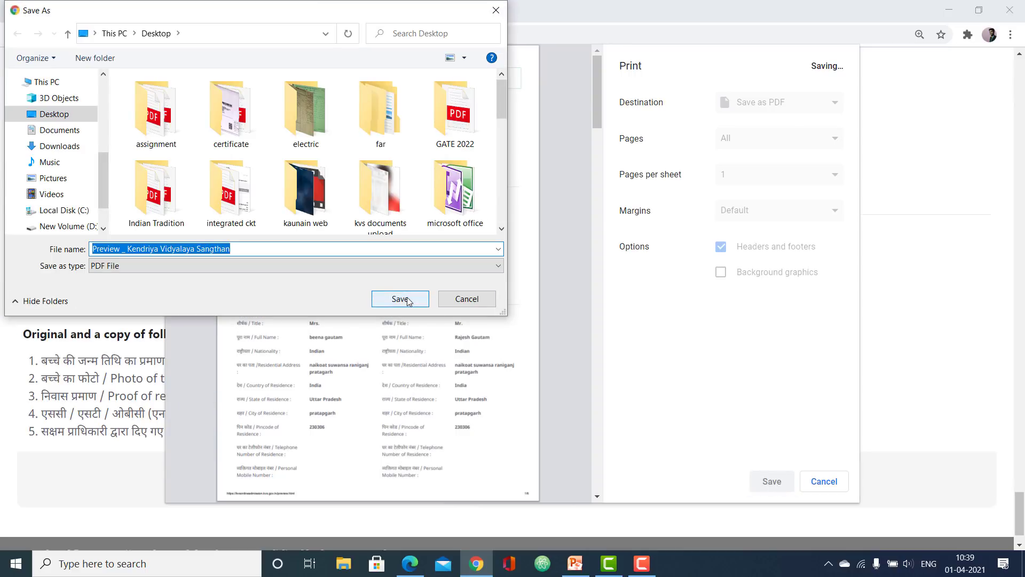
pyautogui.click(408, 301)
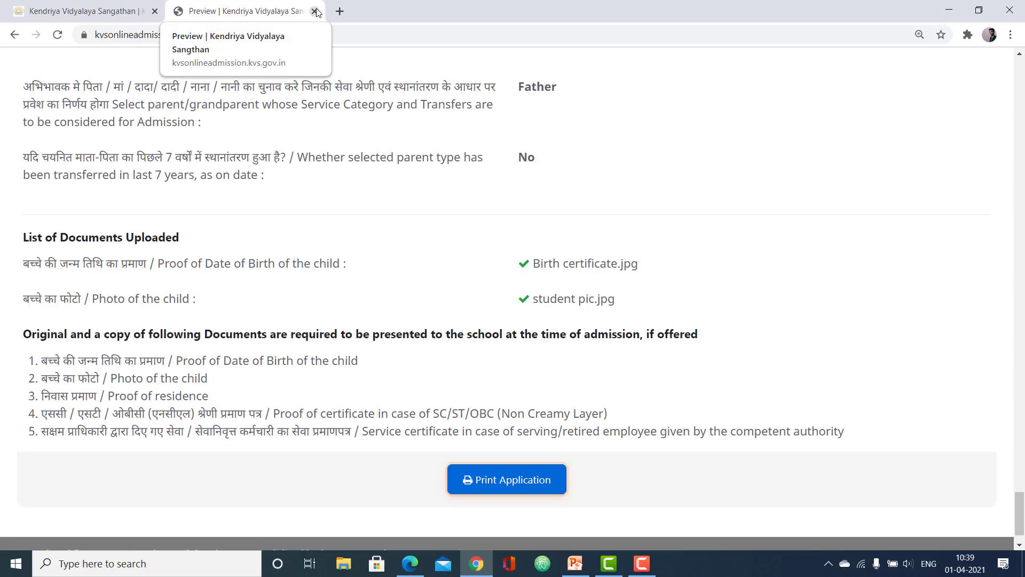
pyautogui.click(314, 11)
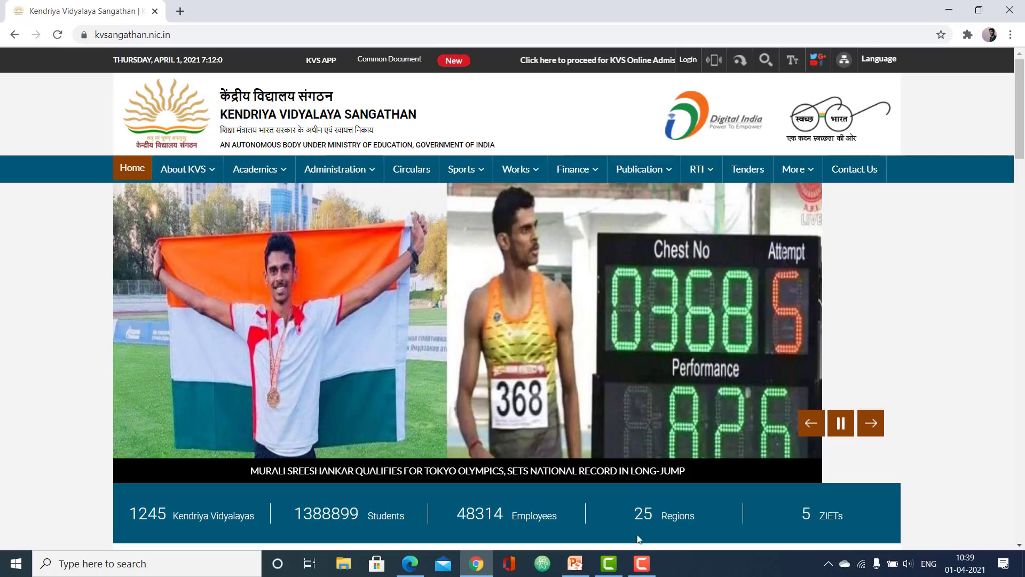
pyautogui.click(643, 567)
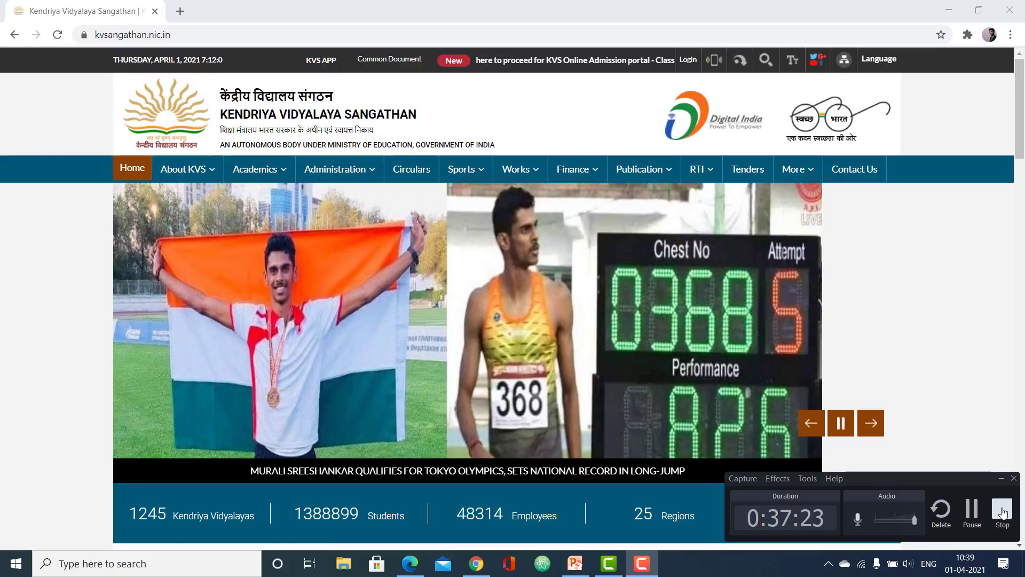